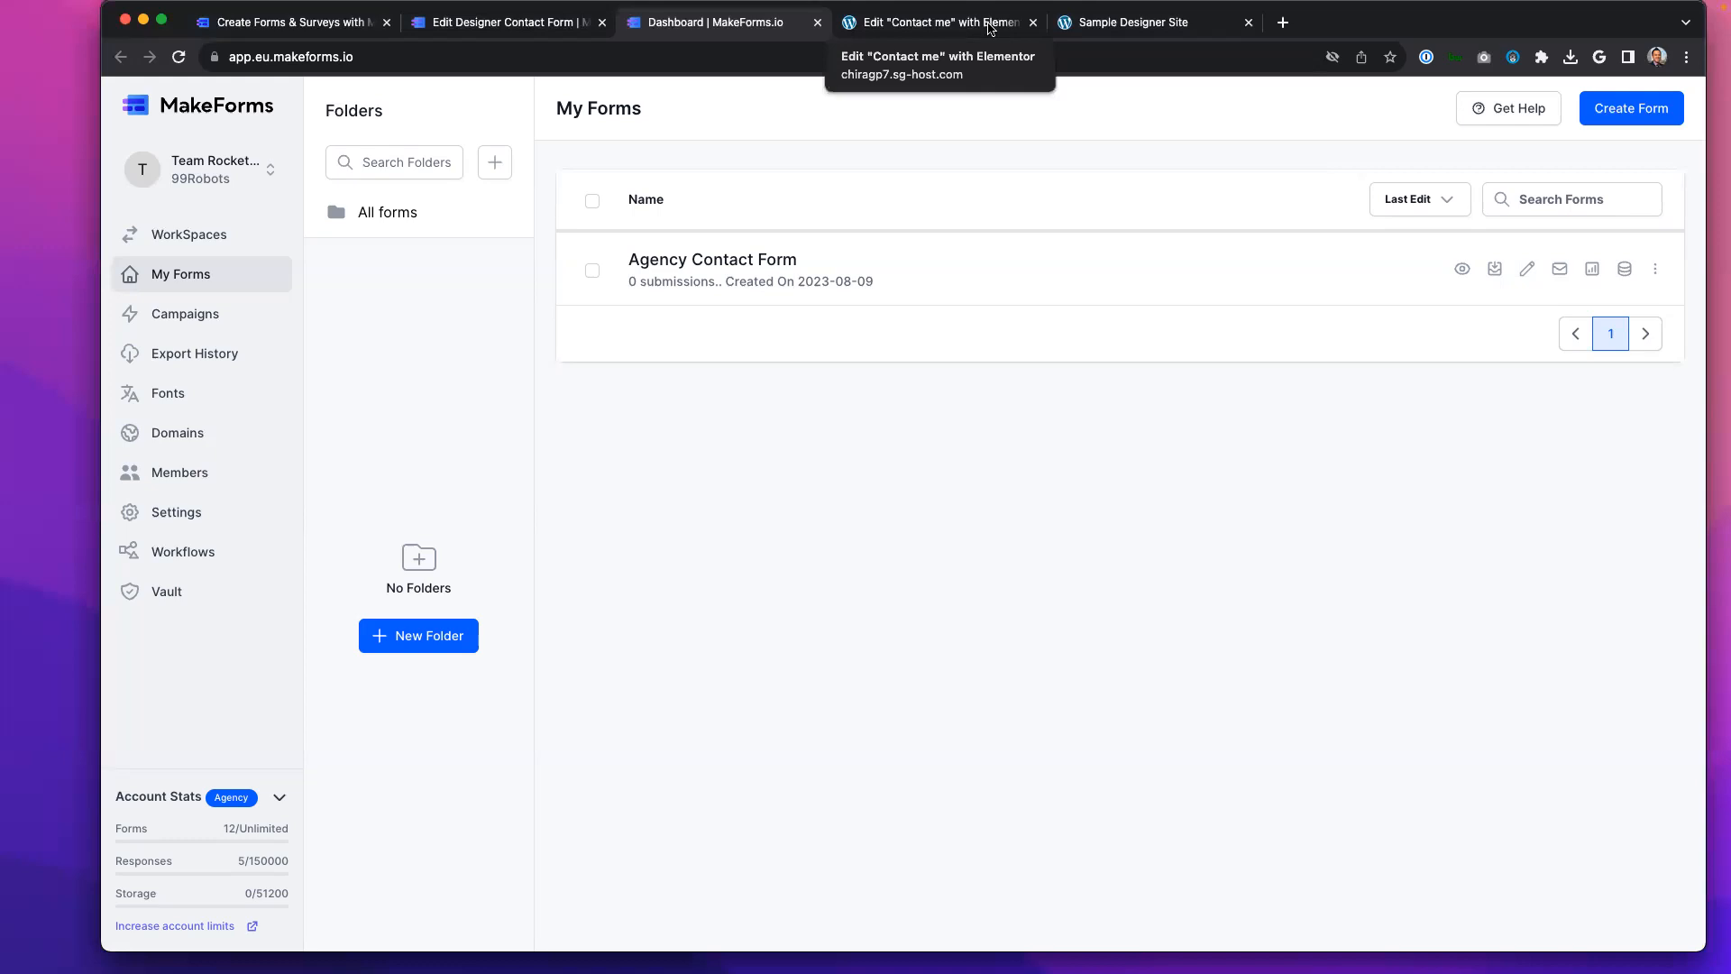
Step: Open the sample designer site's Contact page and examine the area under "We would love to hear from you!"
click(1116, 29)
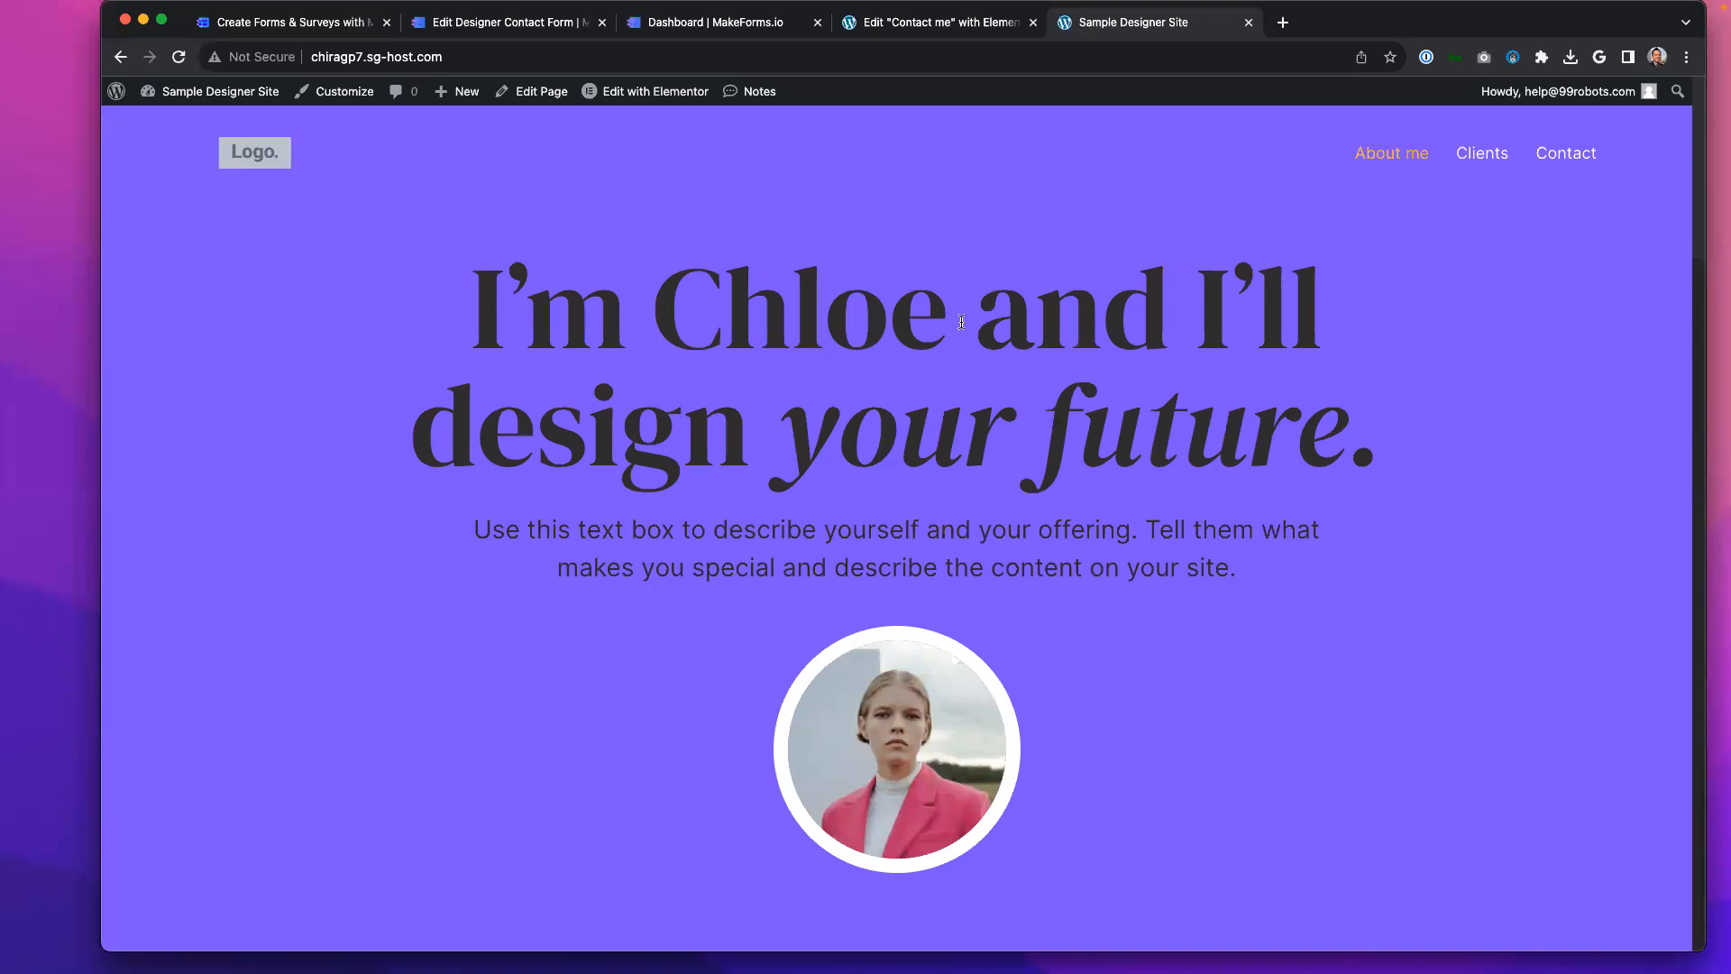
click(1567, 161)
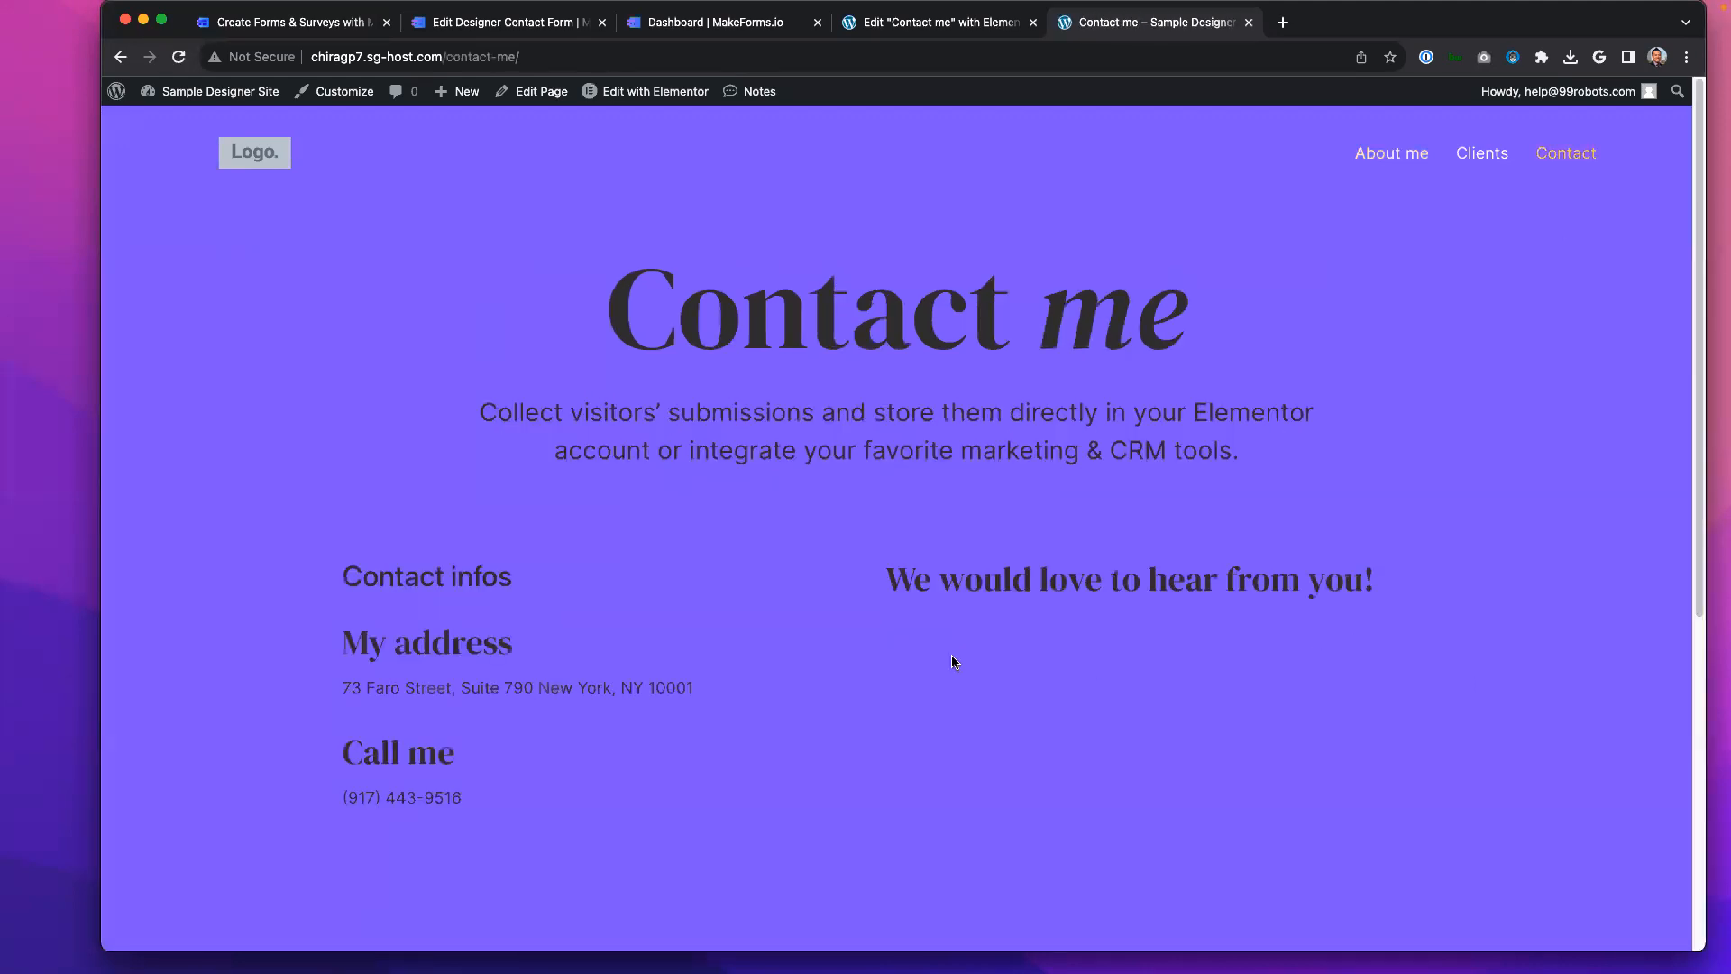
scroll(938, 664, down, 1)
scroll(938, 668, down, 1)
key(super+shift+4)
drag(884, 533, 1378, 924)
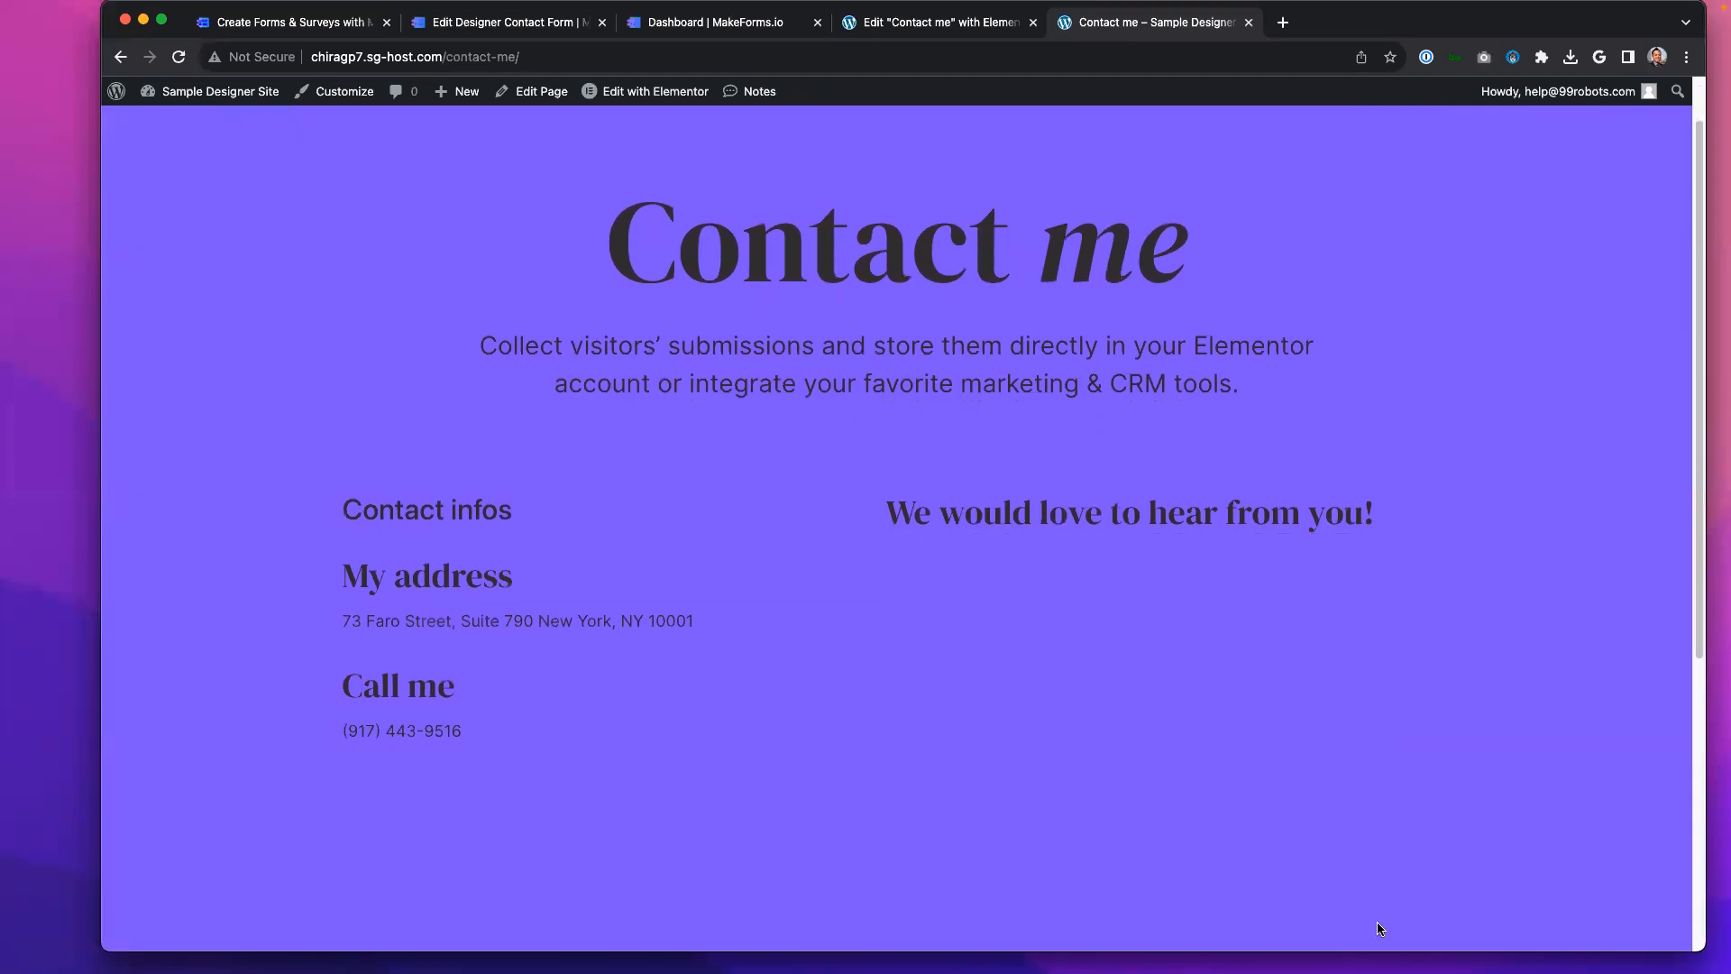
scroll(1363, 659, down, 5)
scroll(1376, 718, up, 6)
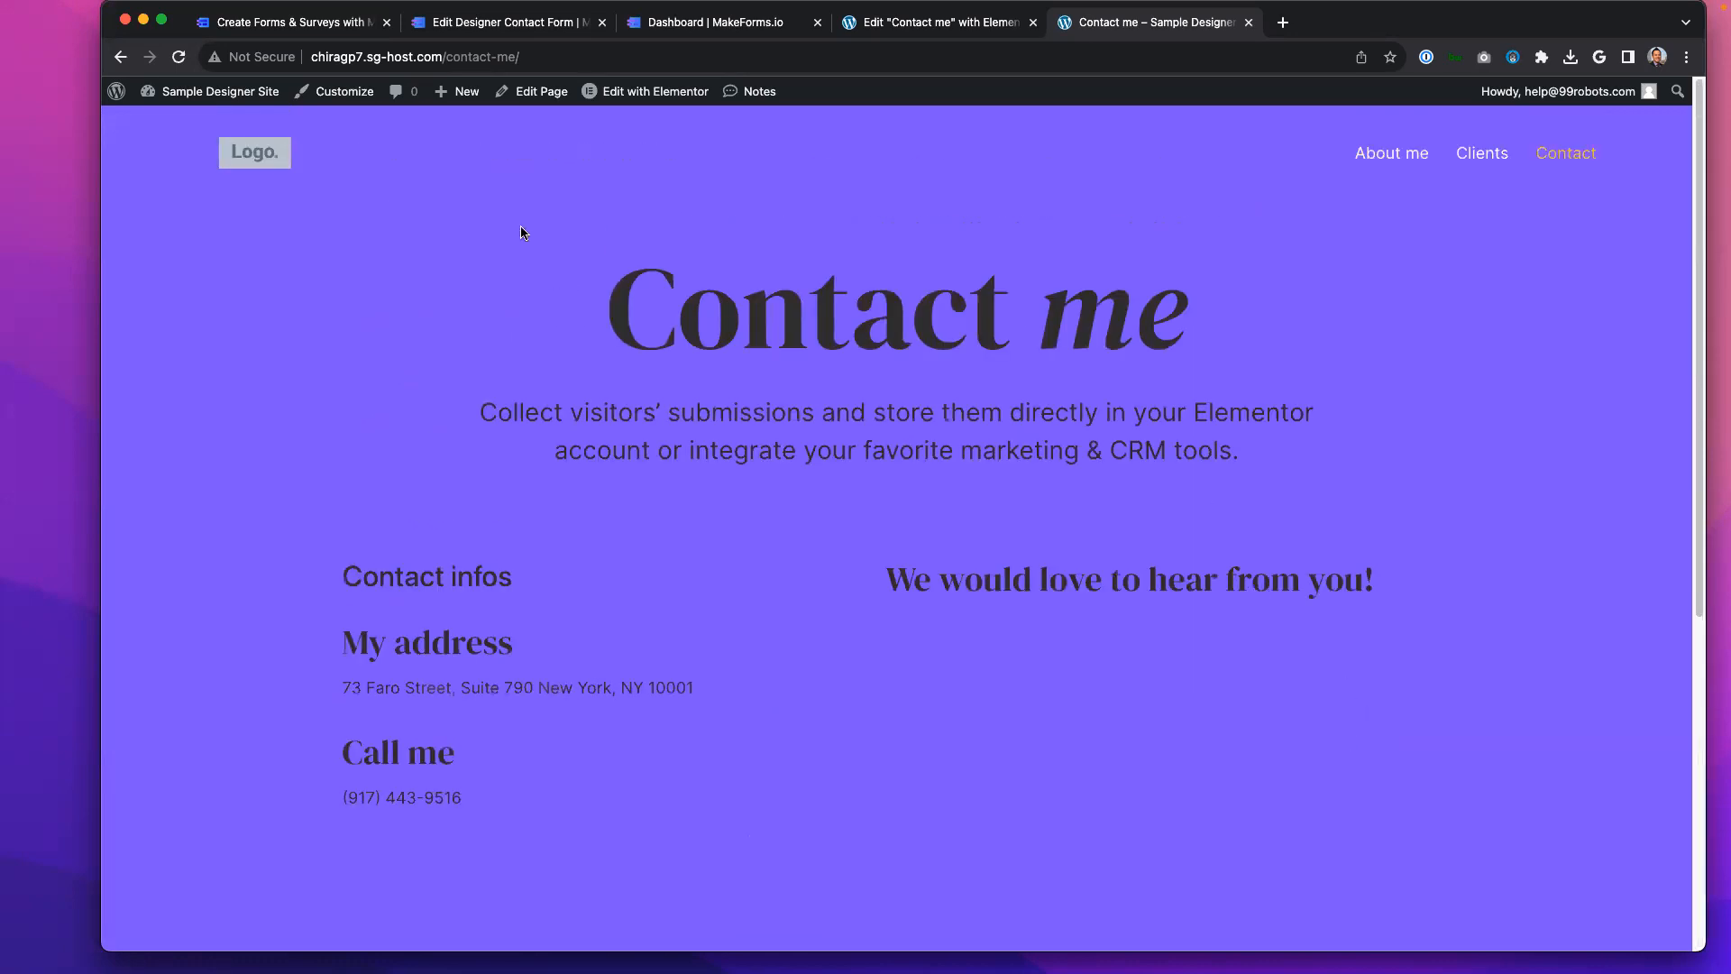
Step: Close the existing Designer Contact Form editor and return to the MakeForms dashboard
click(532, 20)
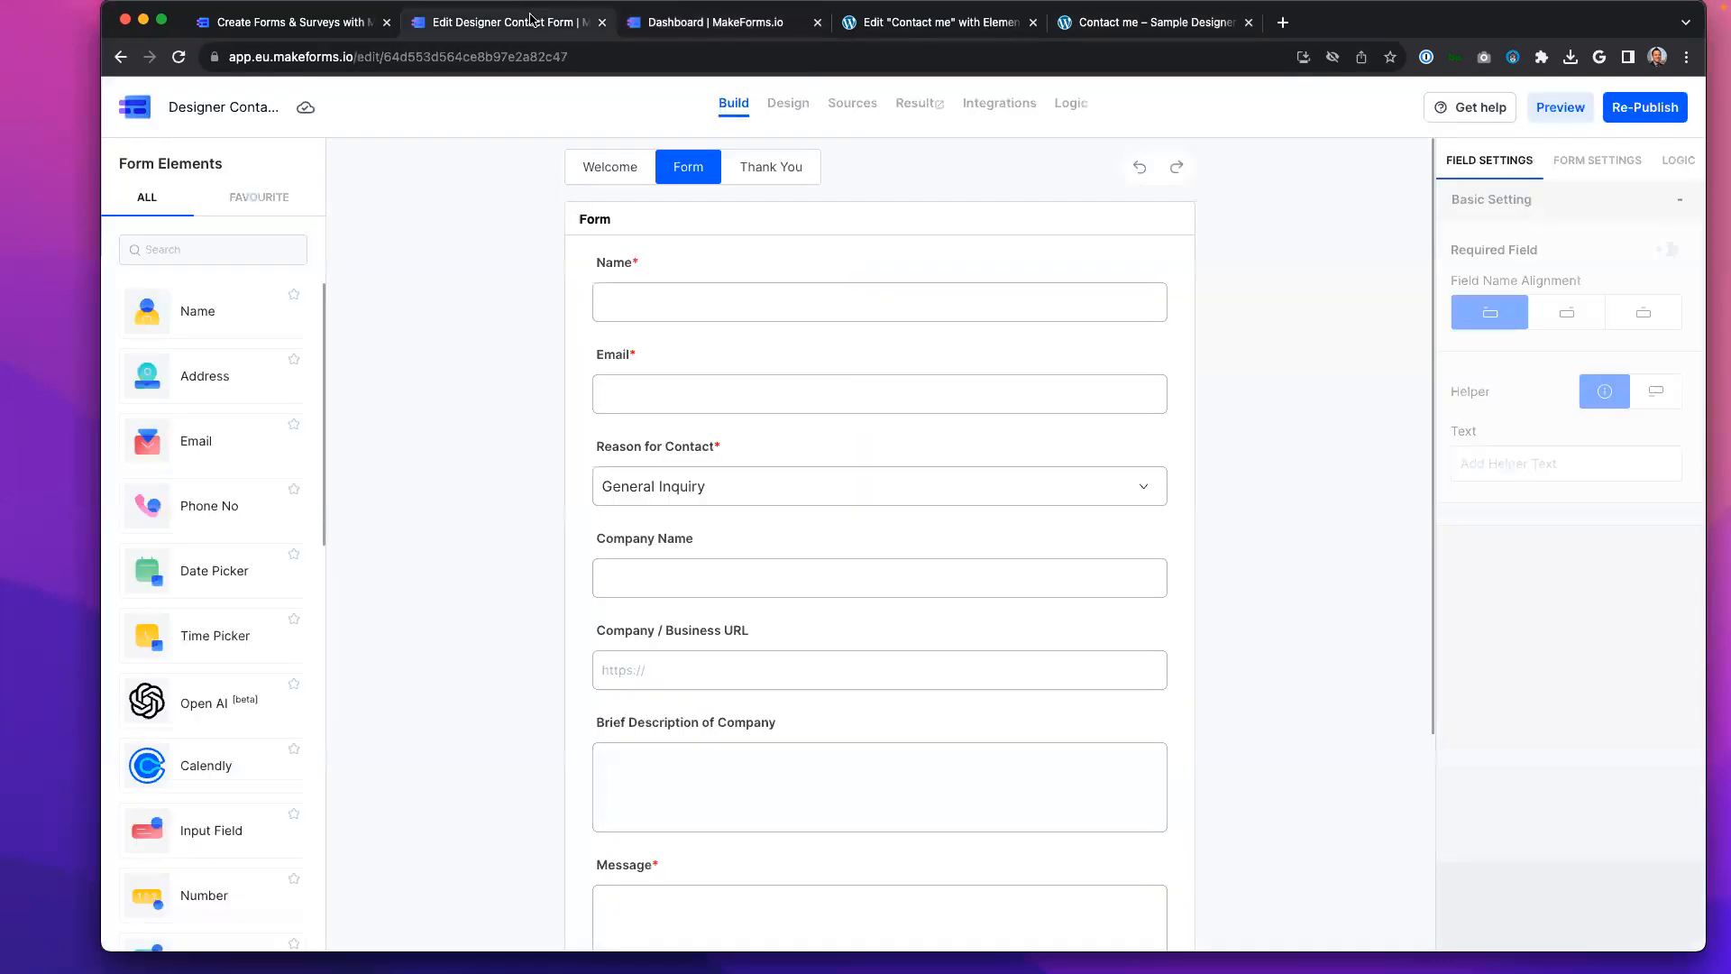
click(311, 21)
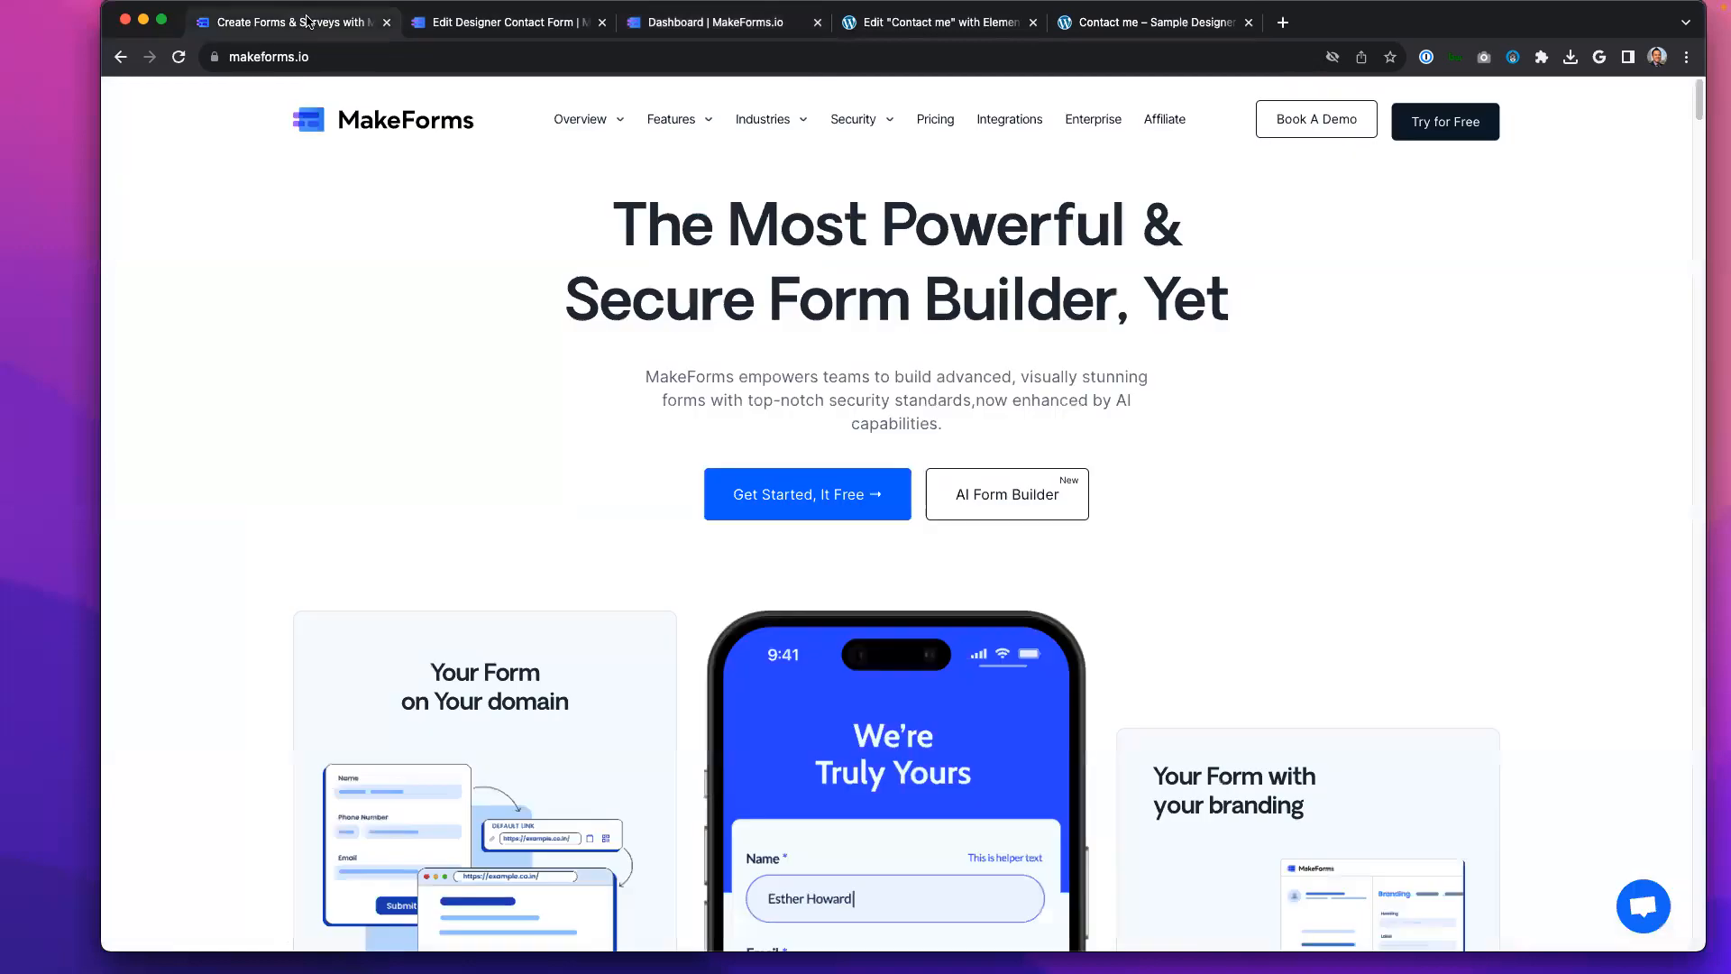
click(602, 22)
click(495, 23)
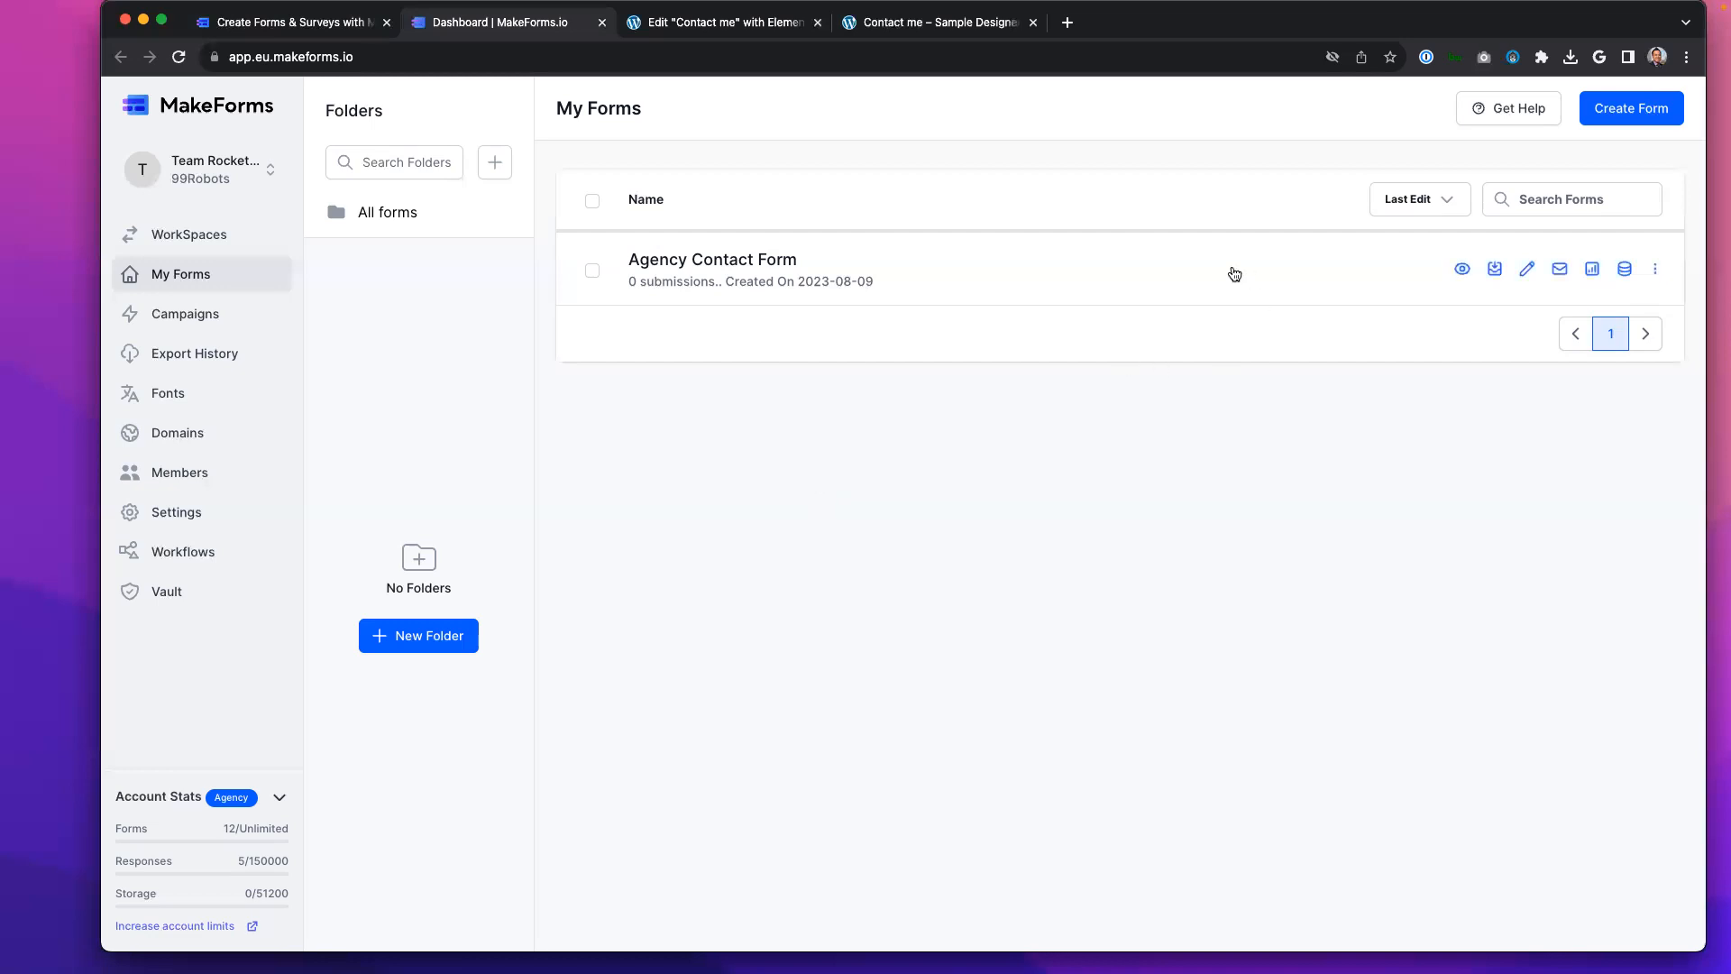
Step: Start a new form with the AI Form Creator, requesting "create a contact form for a designer with name, email, company name"
click(1618, 121)
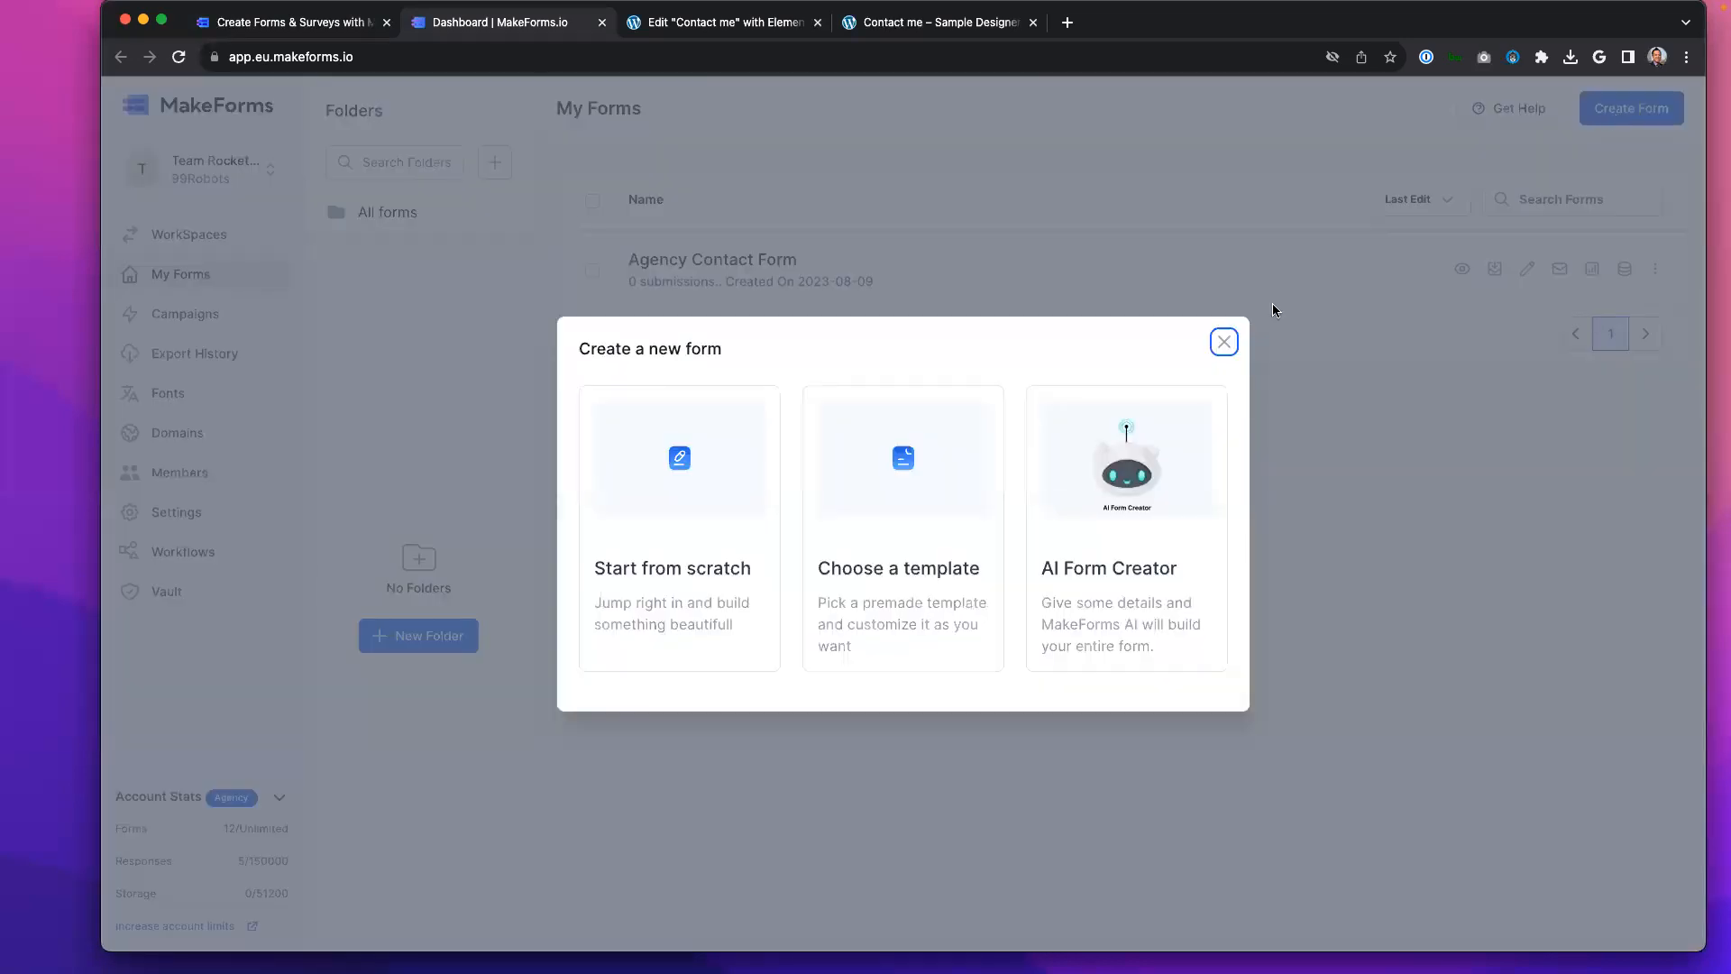
click(1131, 507)
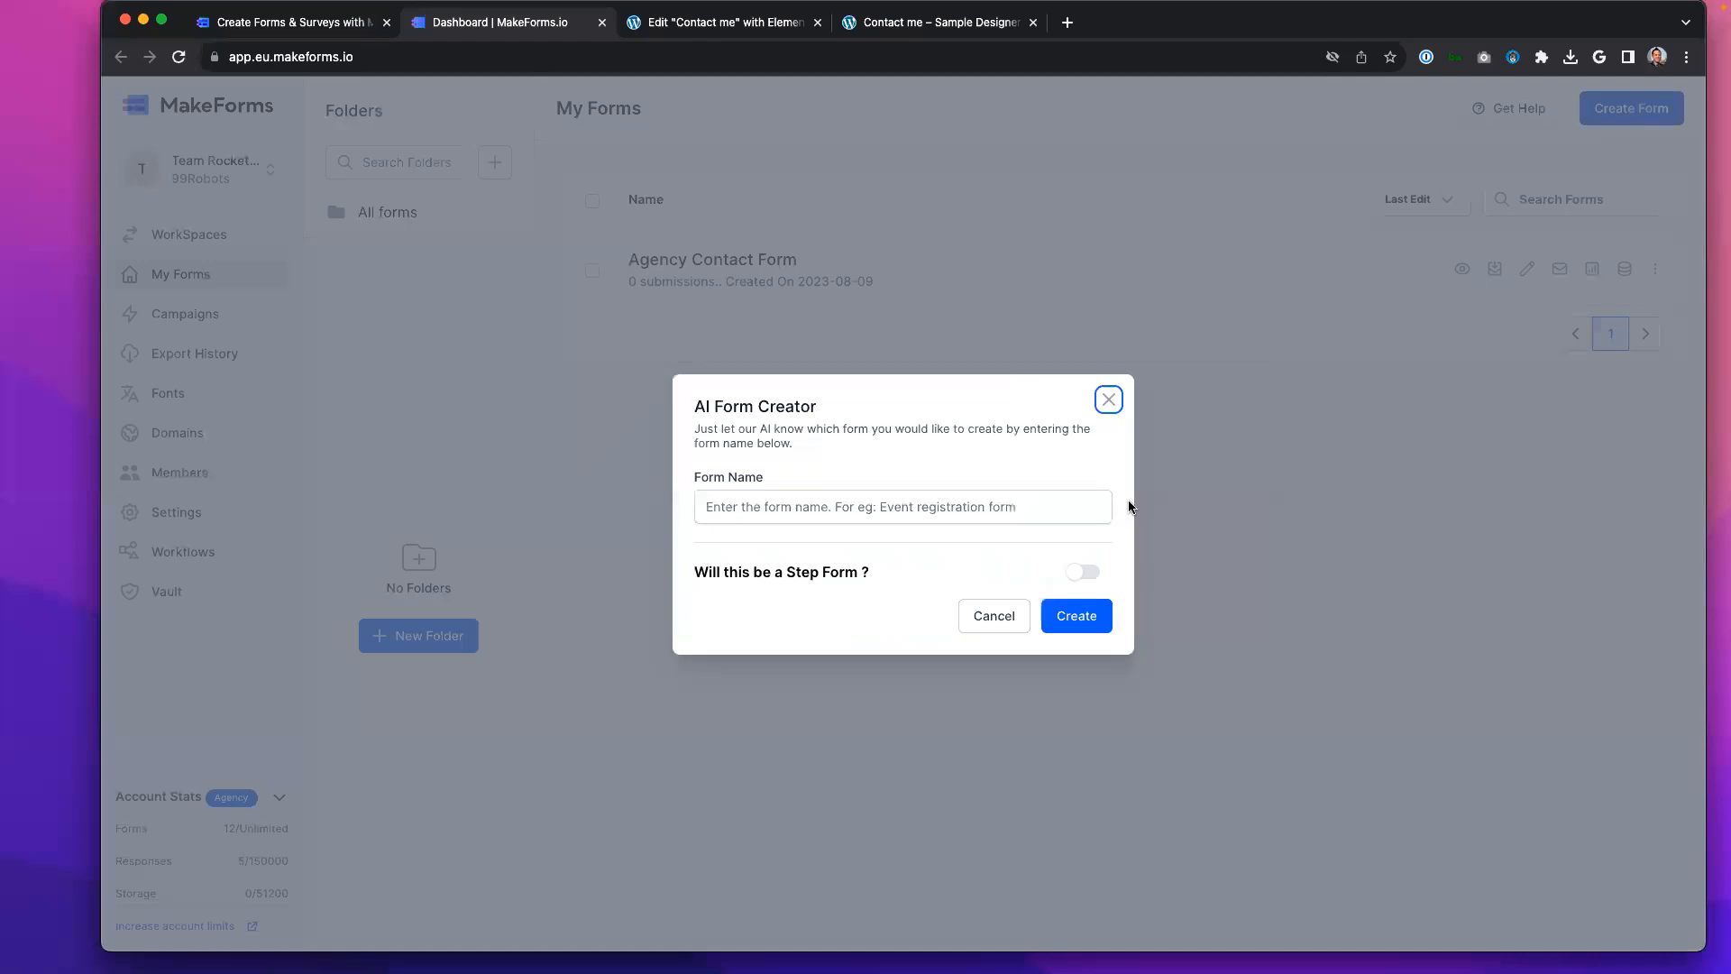
click(975, 507)
text(create a )
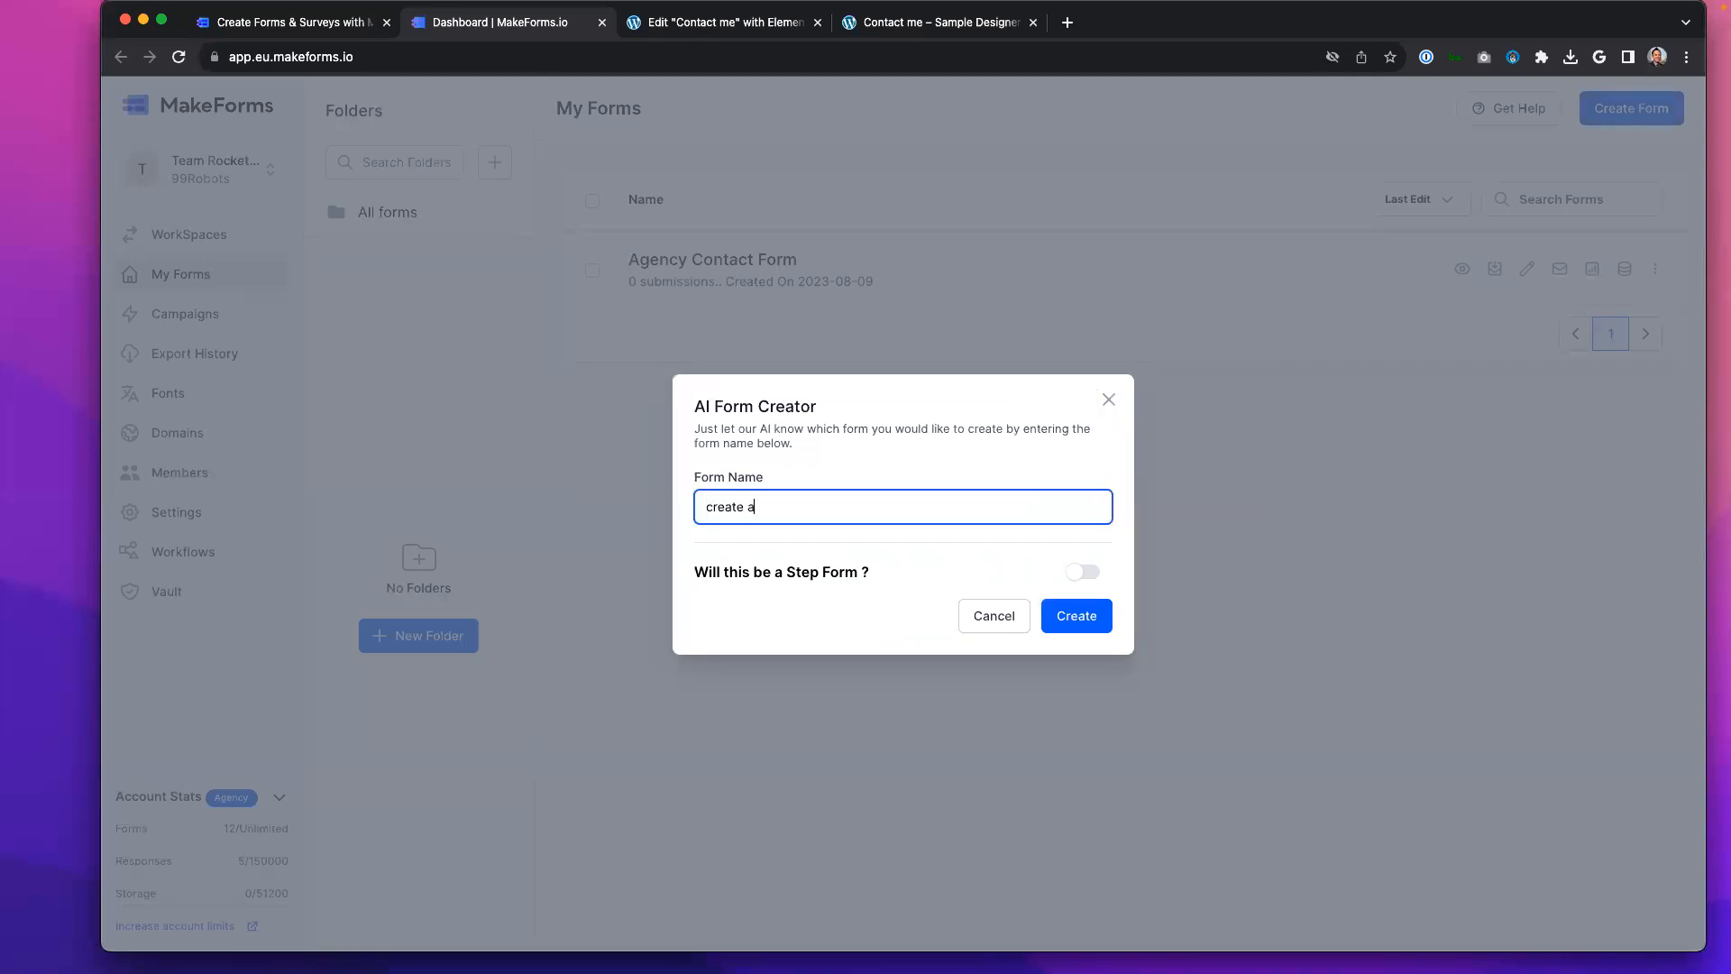
text(form for a designer)
click(748, 506)
text(contact)
text(, email, company name, c)
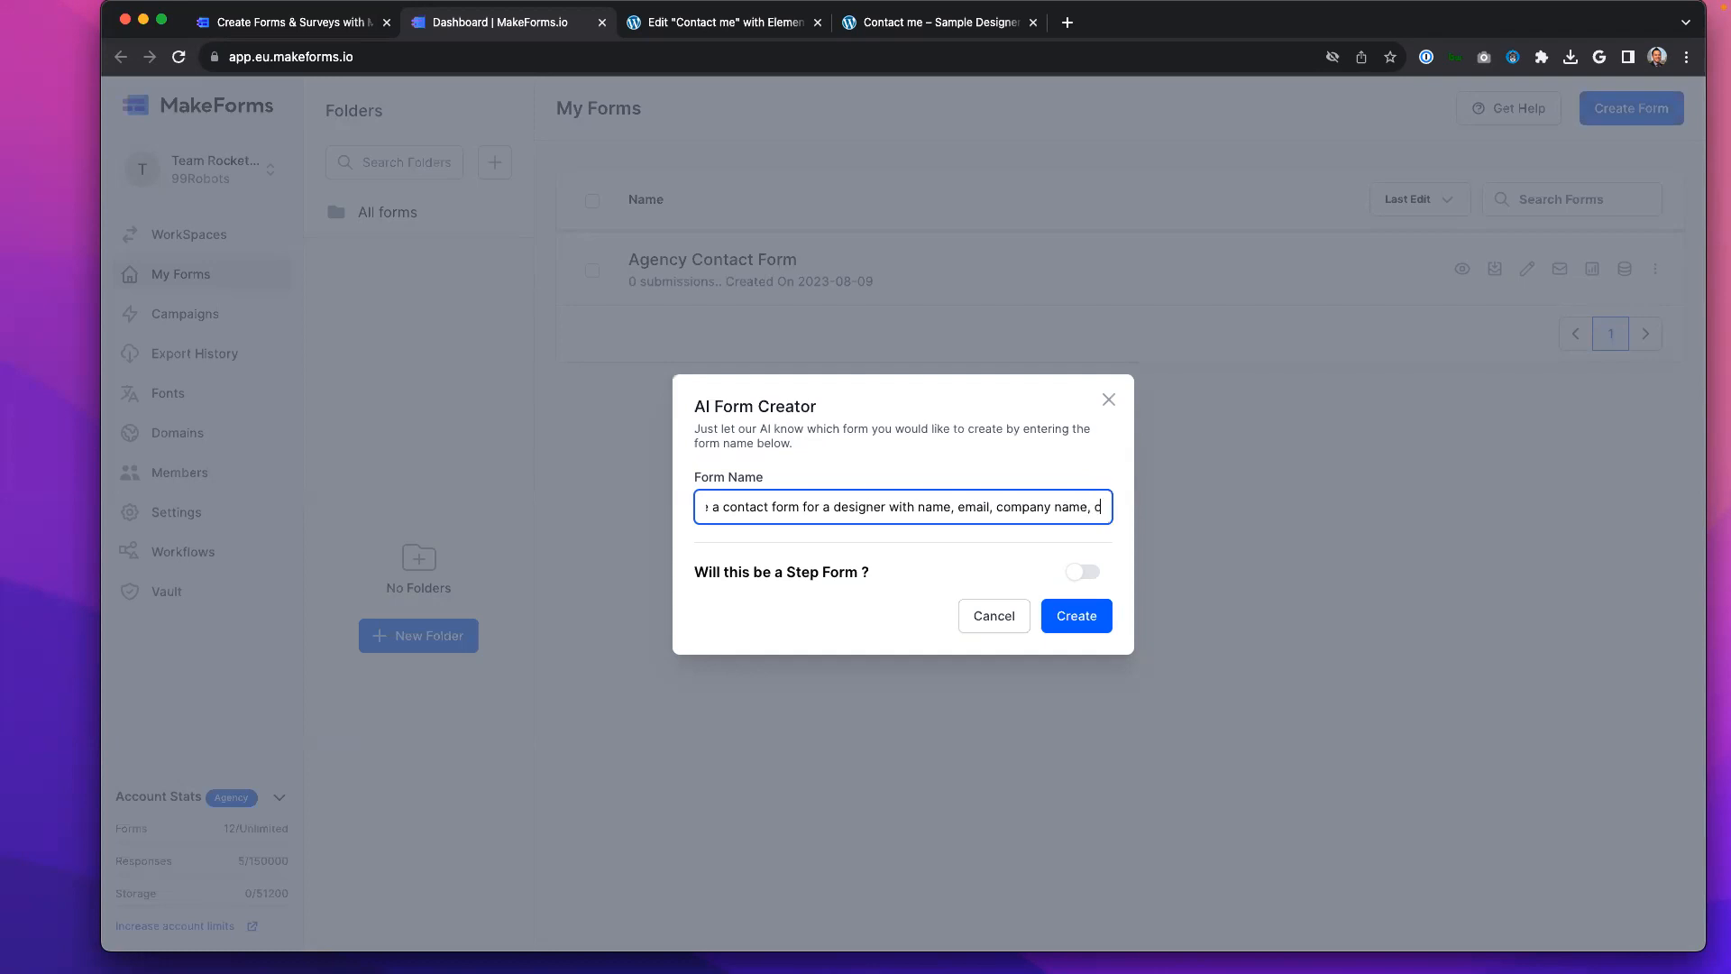
Step: Extend the AI form request with "company URL, brief description of the company, reason for contact, and message" and create the form
text(ompany)
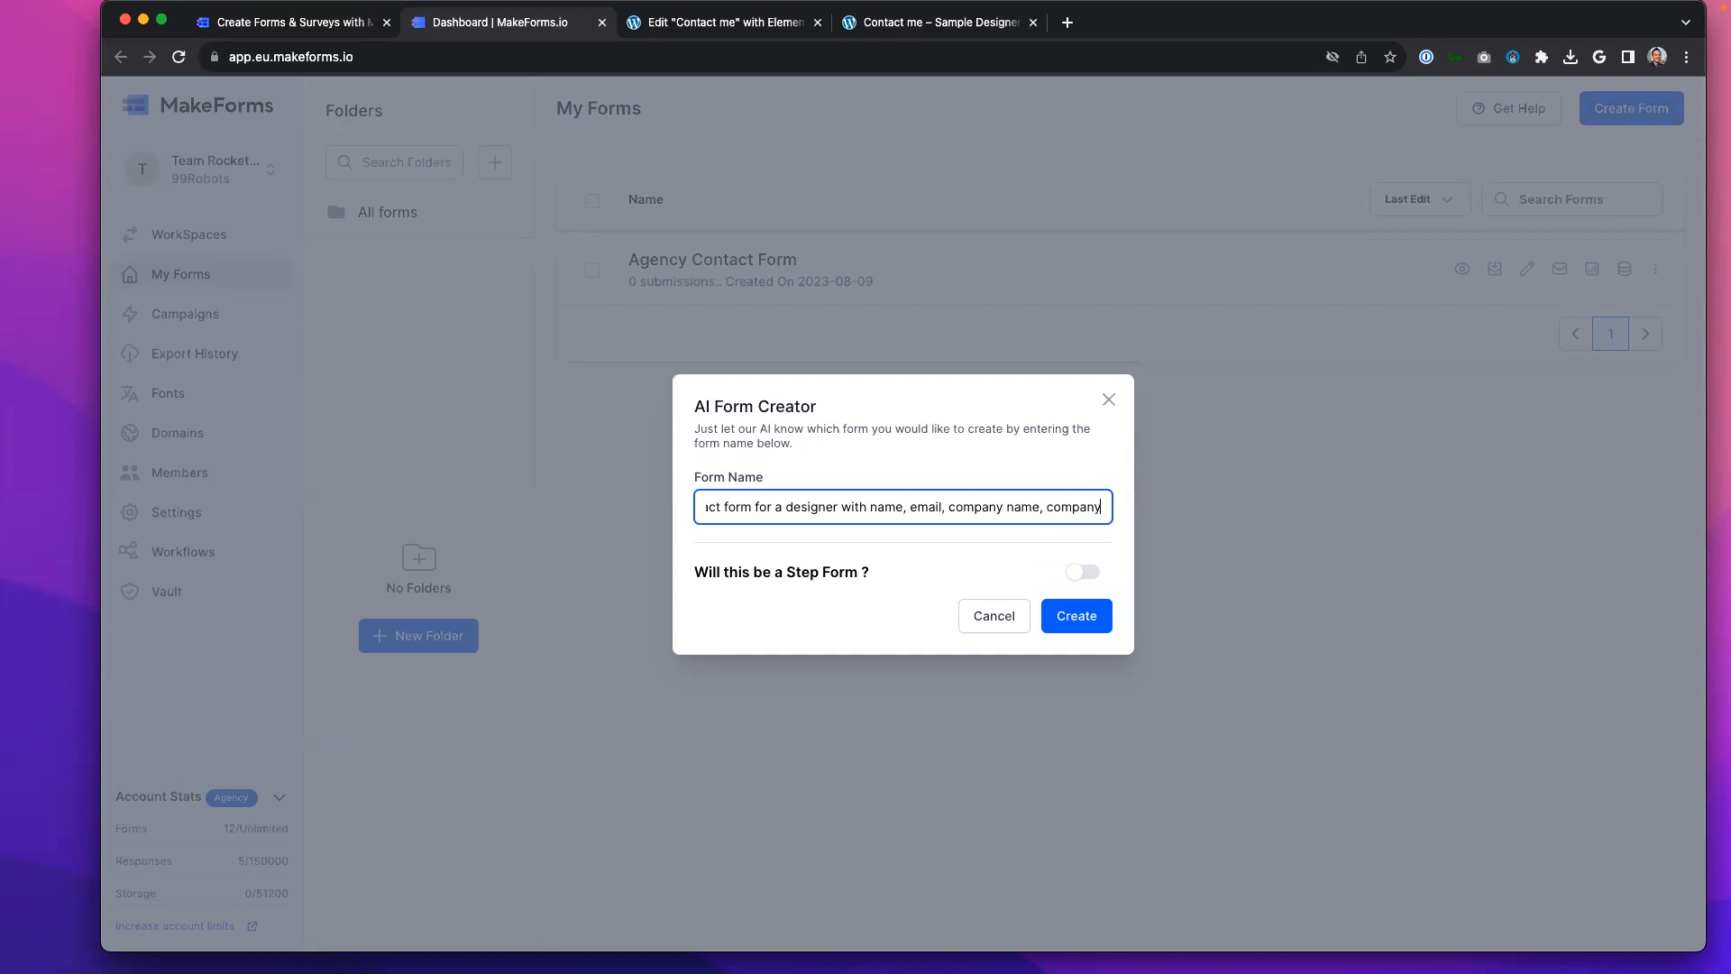
text( URL, )
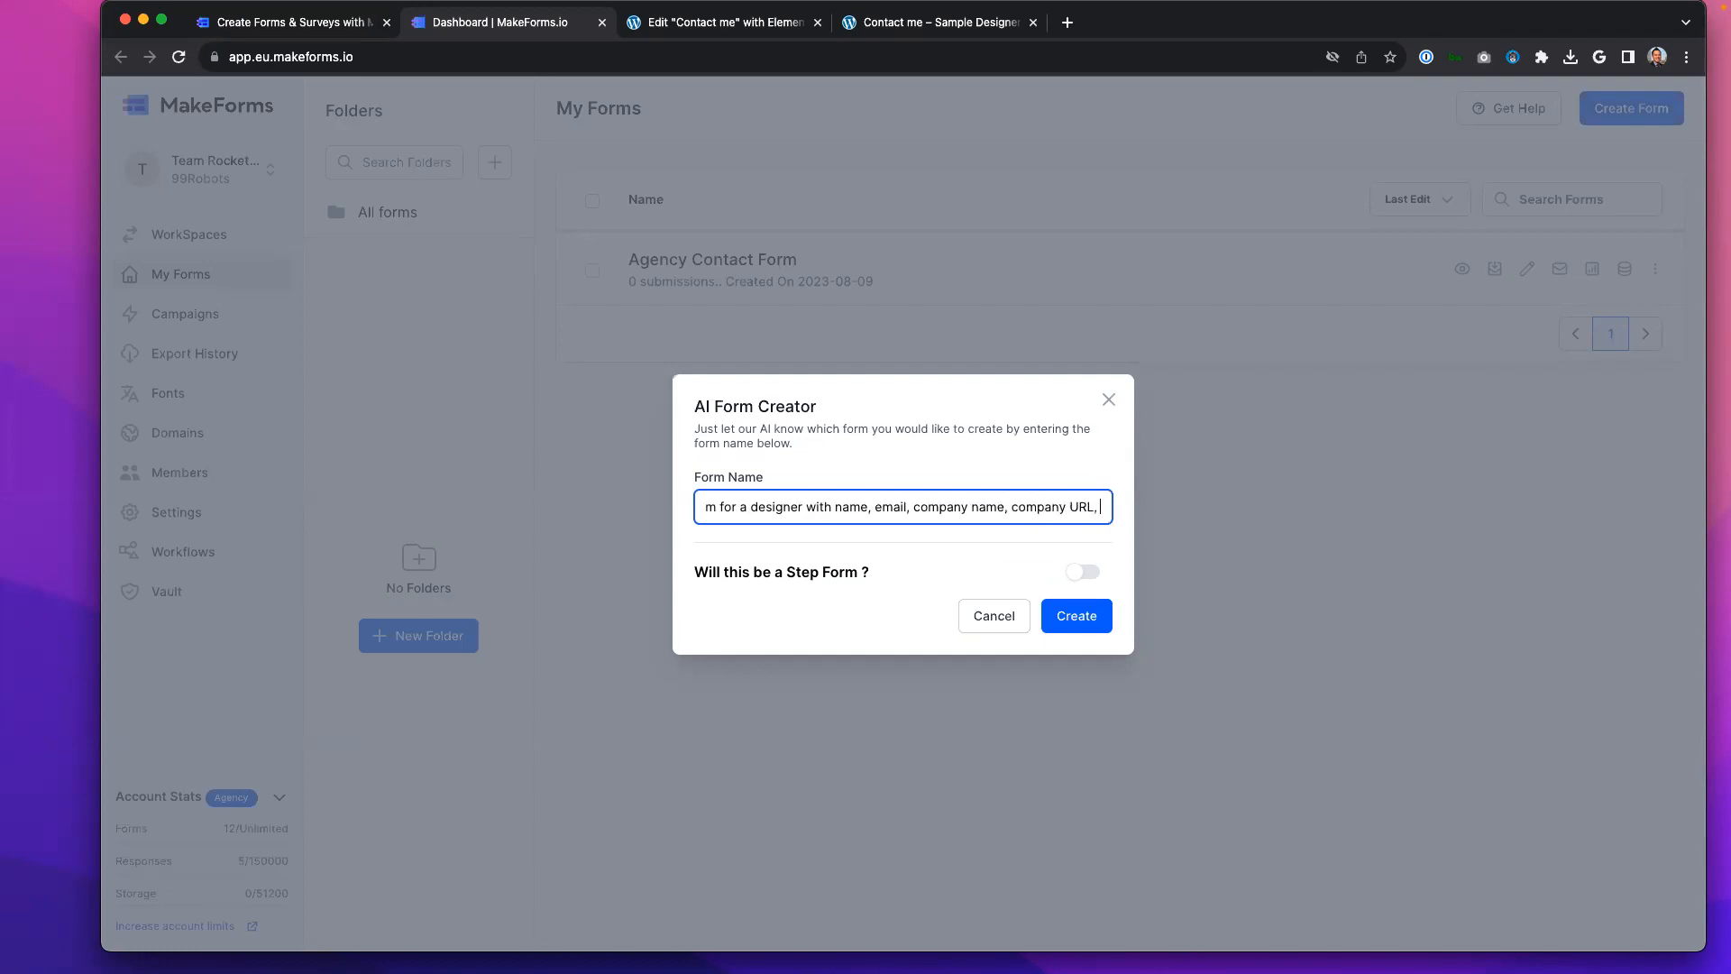
text(brief descr)
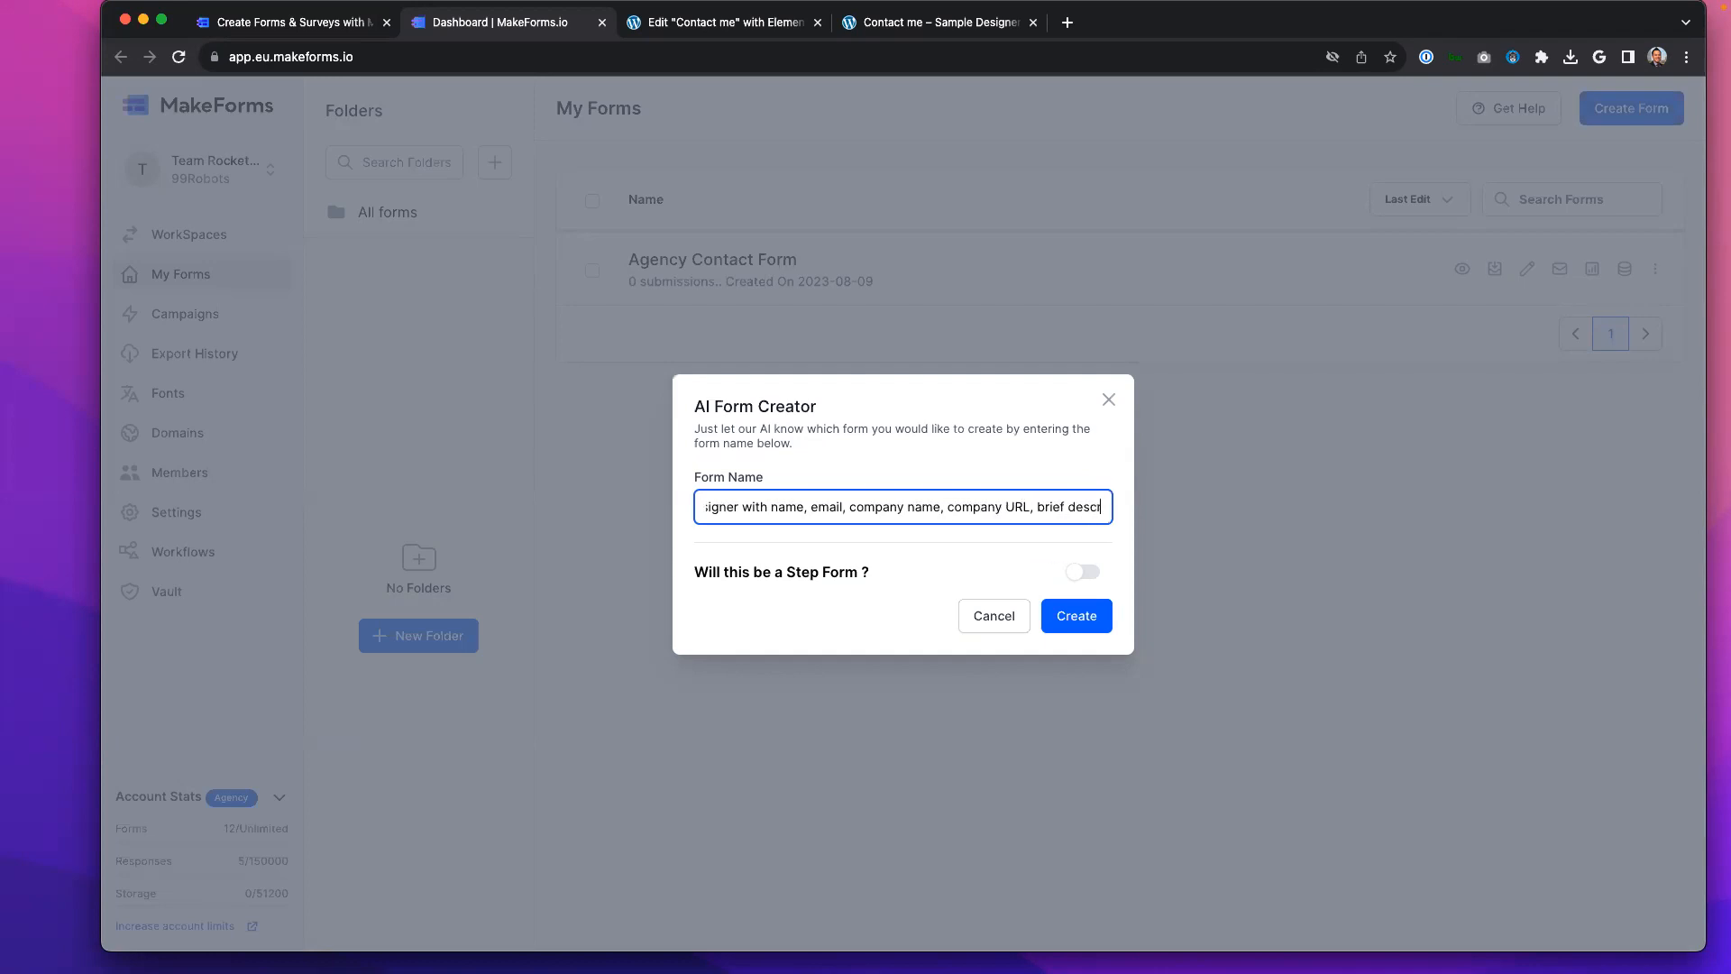
text(iption of the company, )
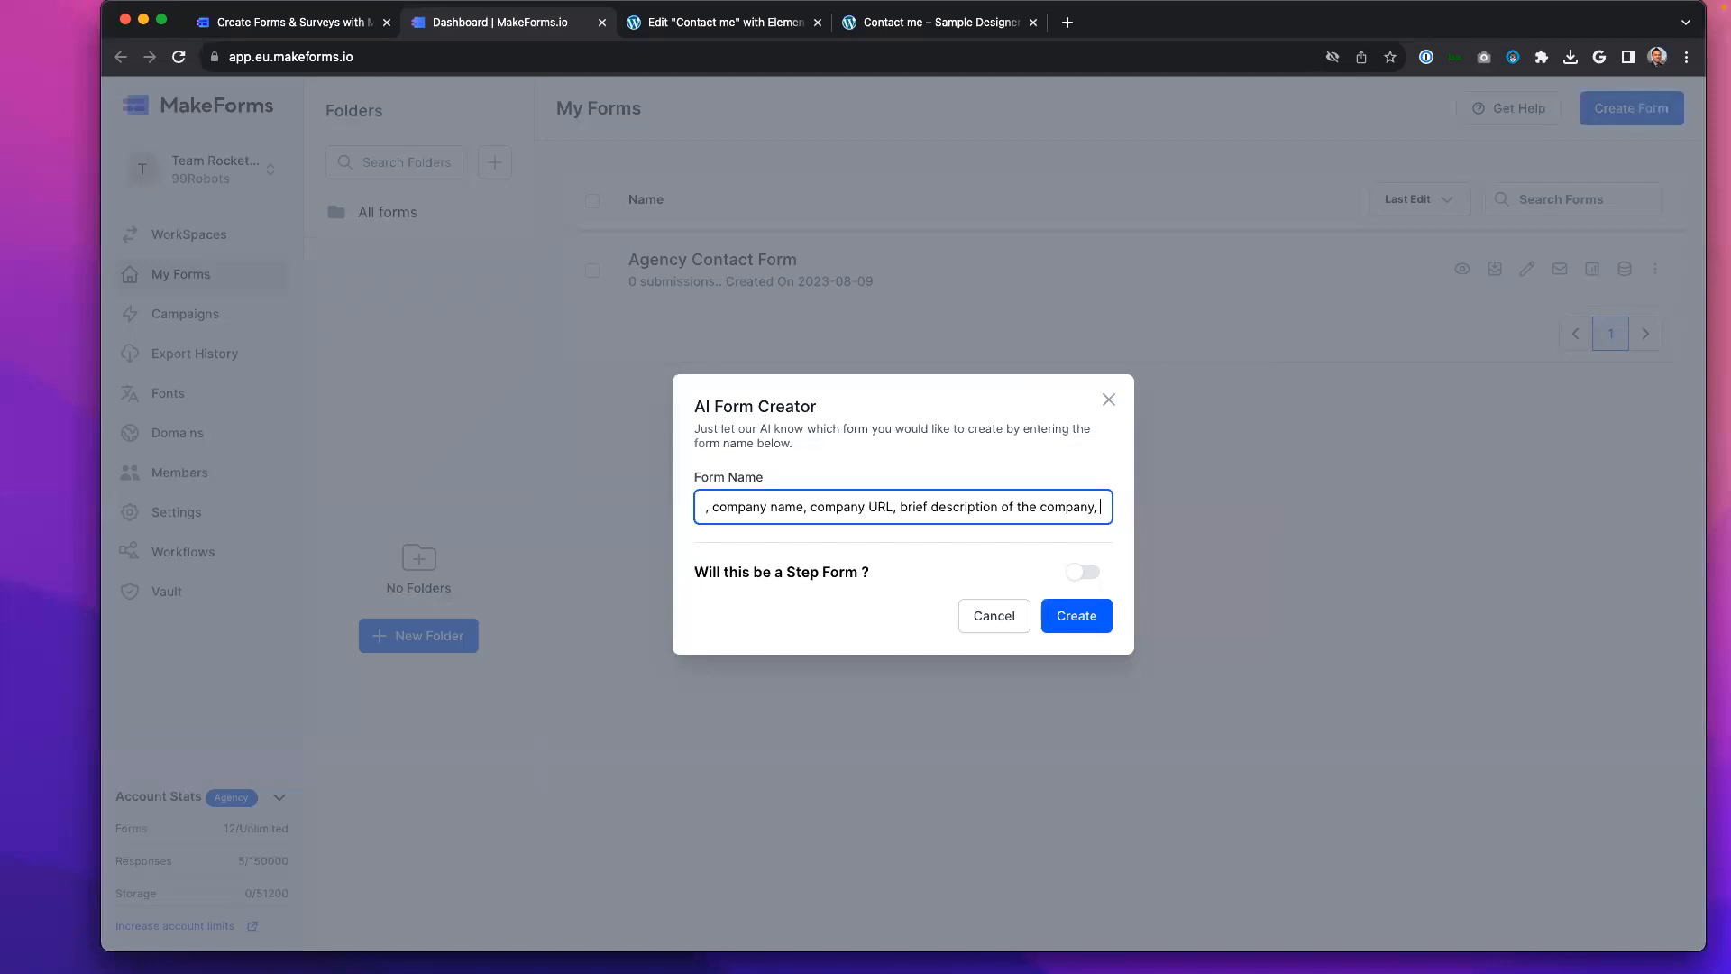
text(respons)
key(BackSpace)
key(BackSpace)
key(BackSpace)
key(BackSpace)
text(ason for contat)
key(BackSpace)
text(ct, and message)
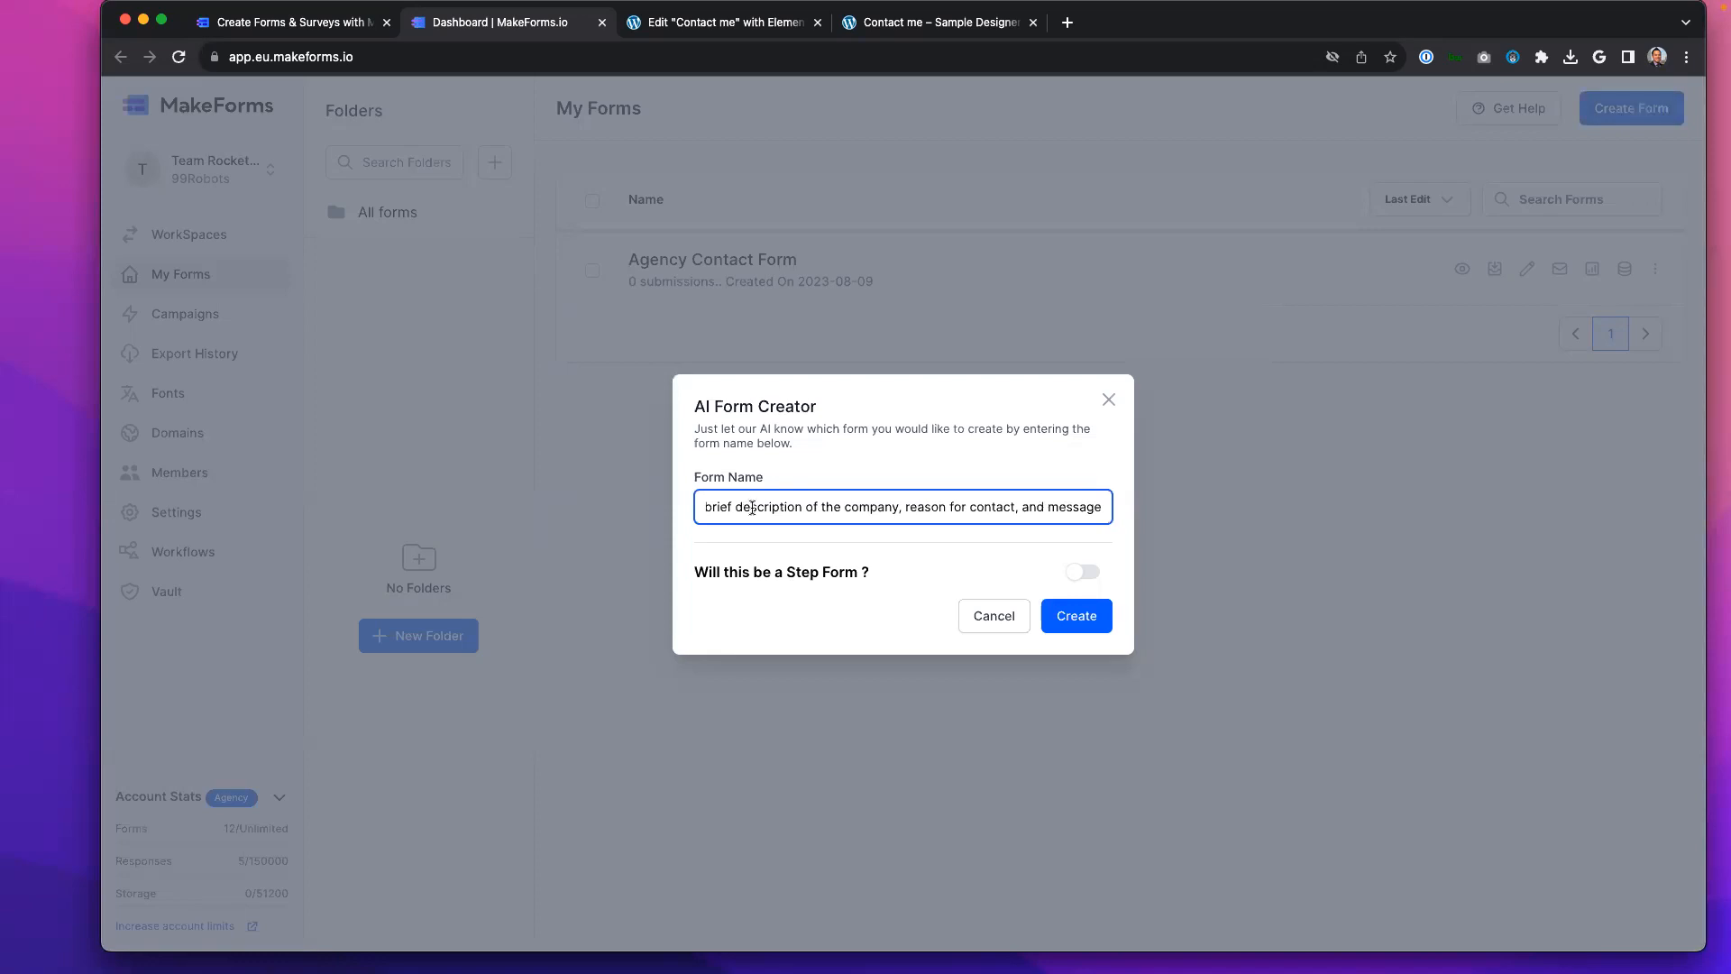
click(1077, 615)
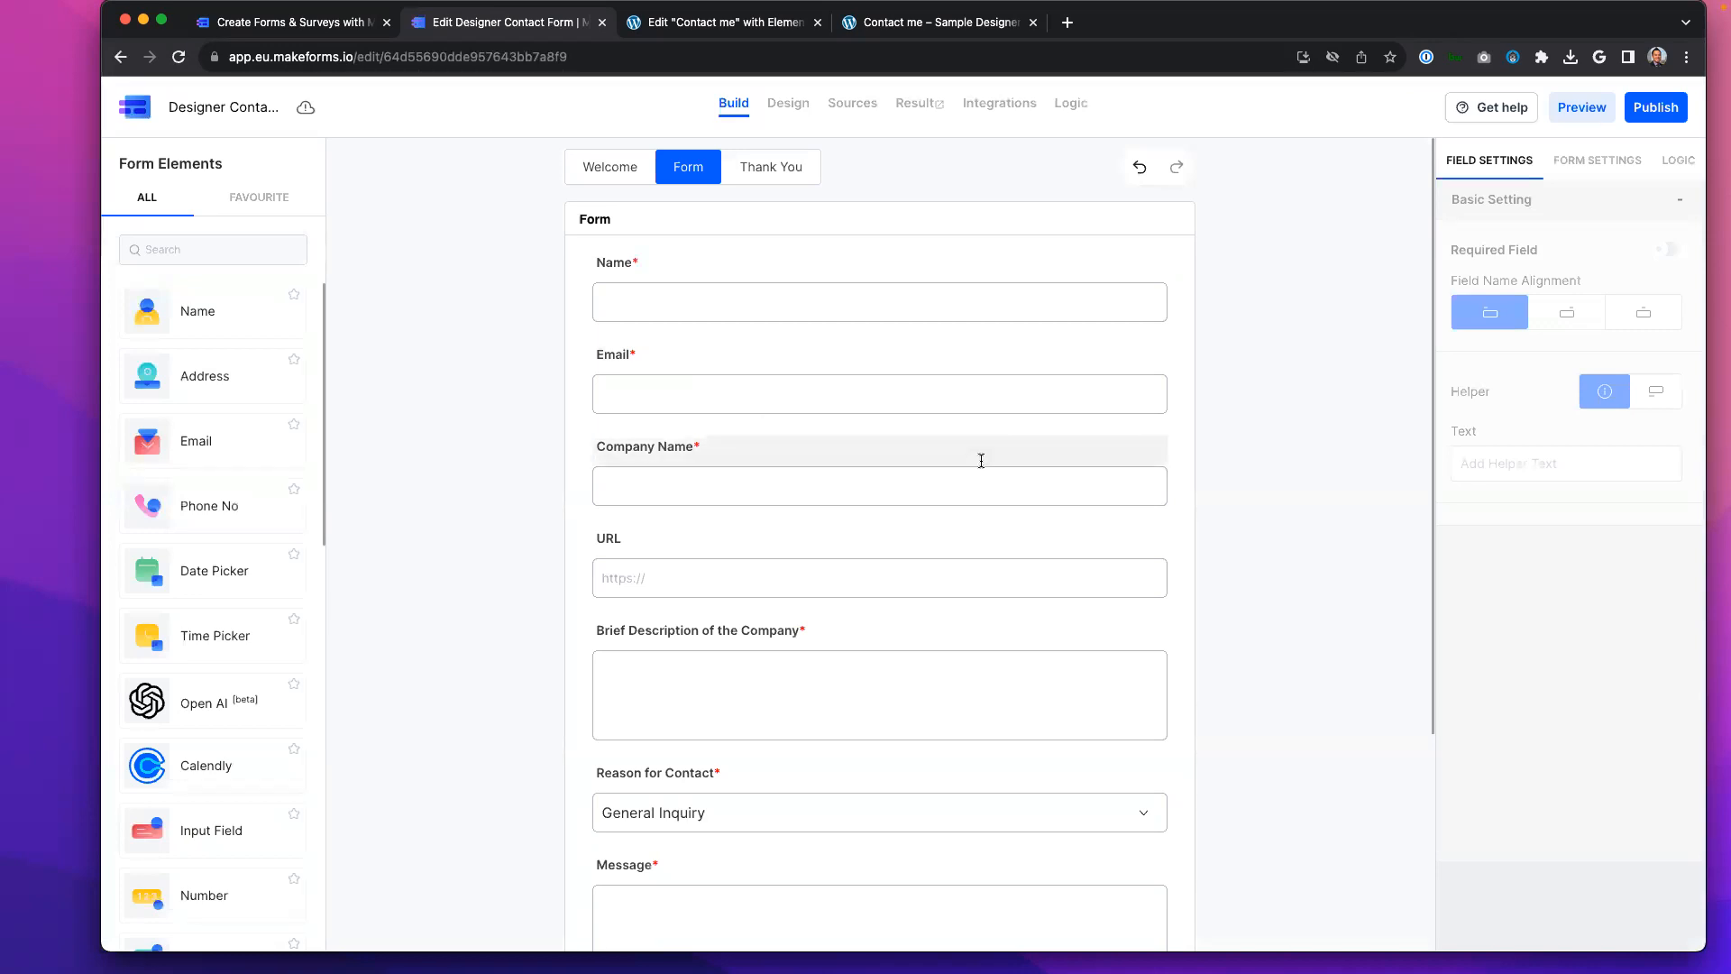
Step: Move the Reason for Contact field directly below Email and enable its Add "Other" option
scroll(766, 413, down, 1)
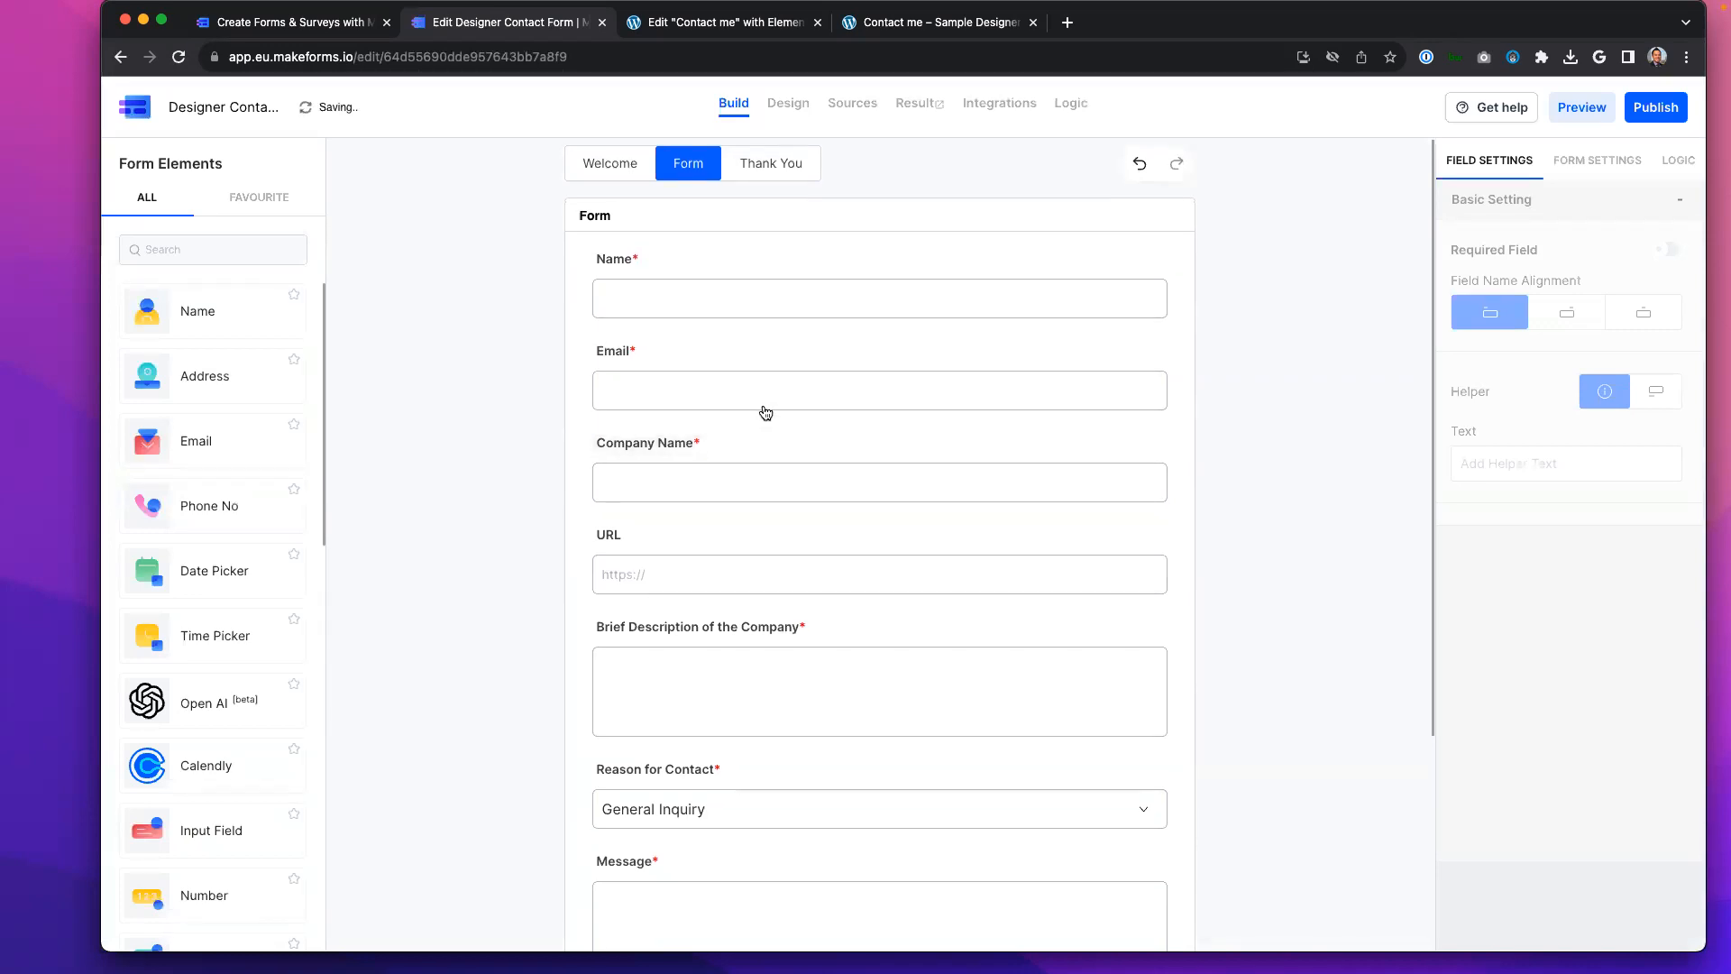
scroll(766, 413, down, 3)
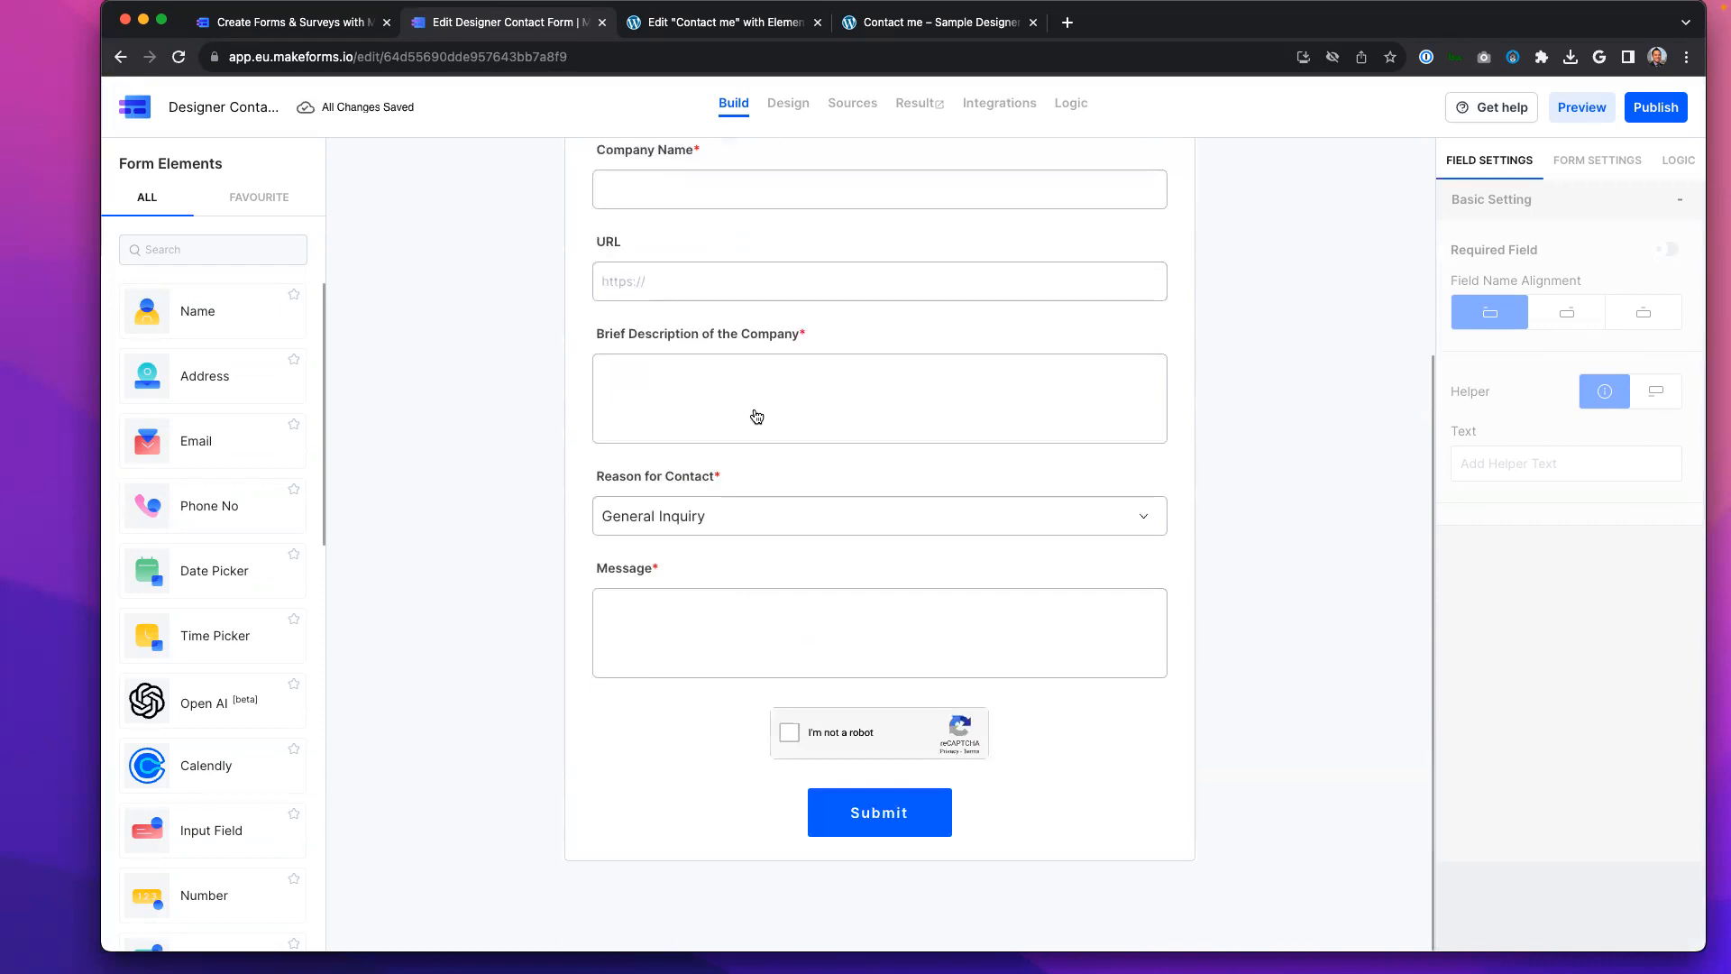
click(1099, 525)
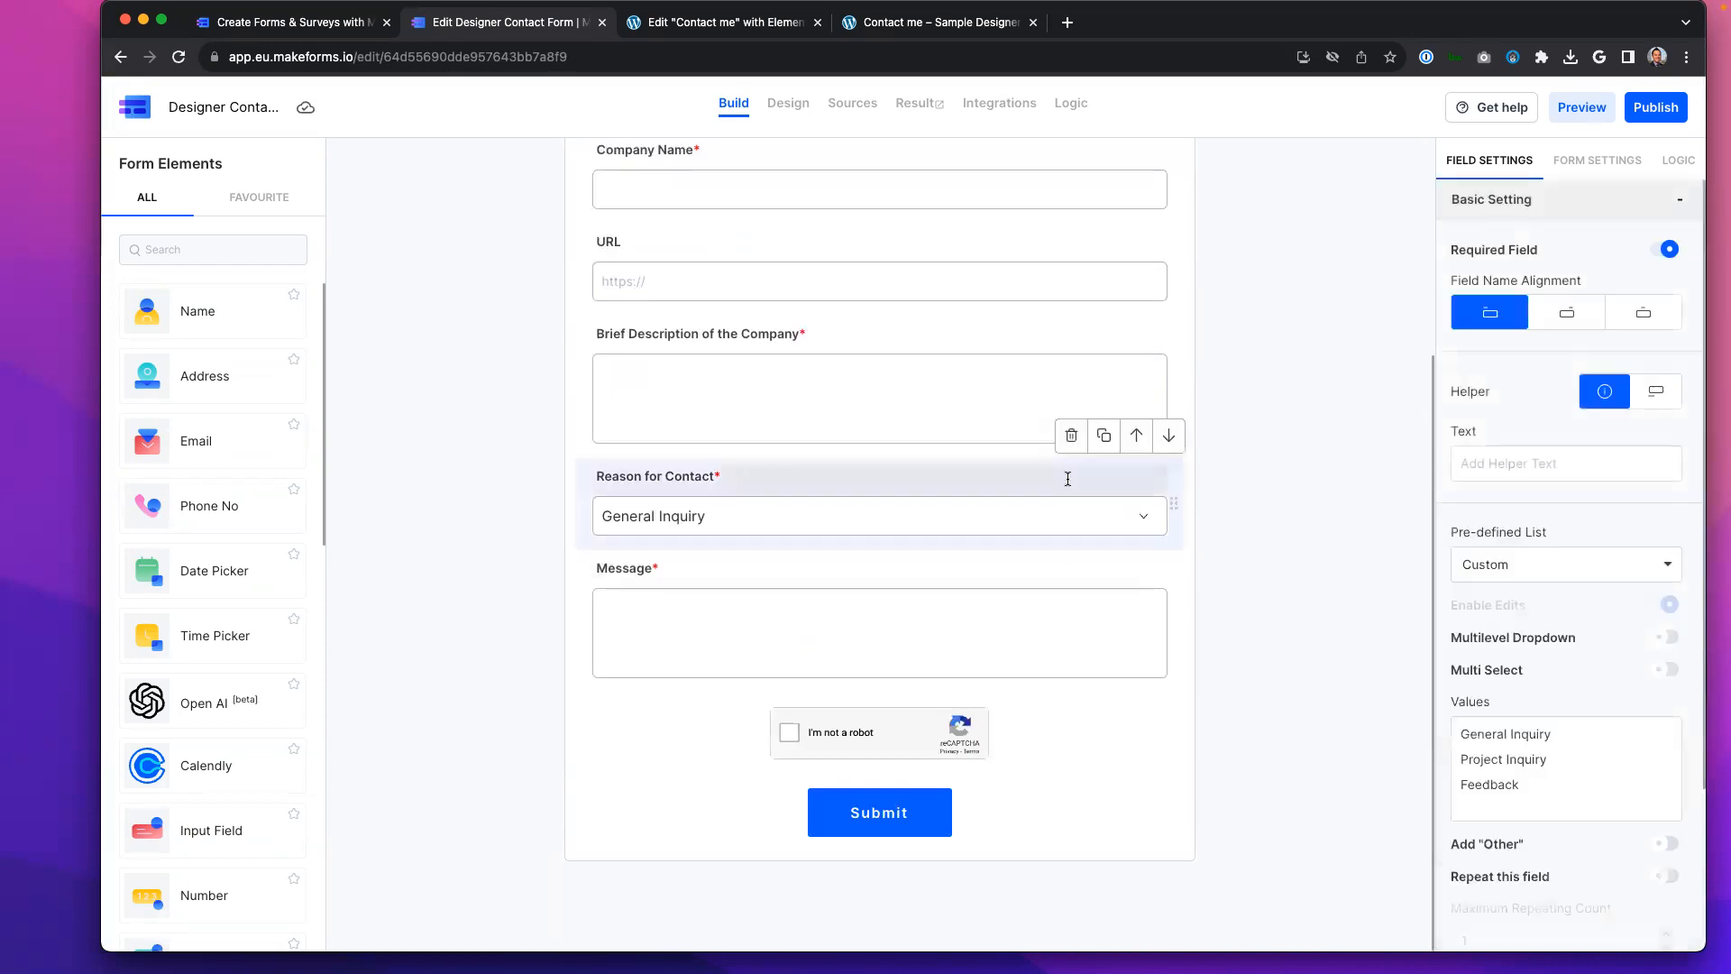
click(1138, 437)
click(1137, 293)
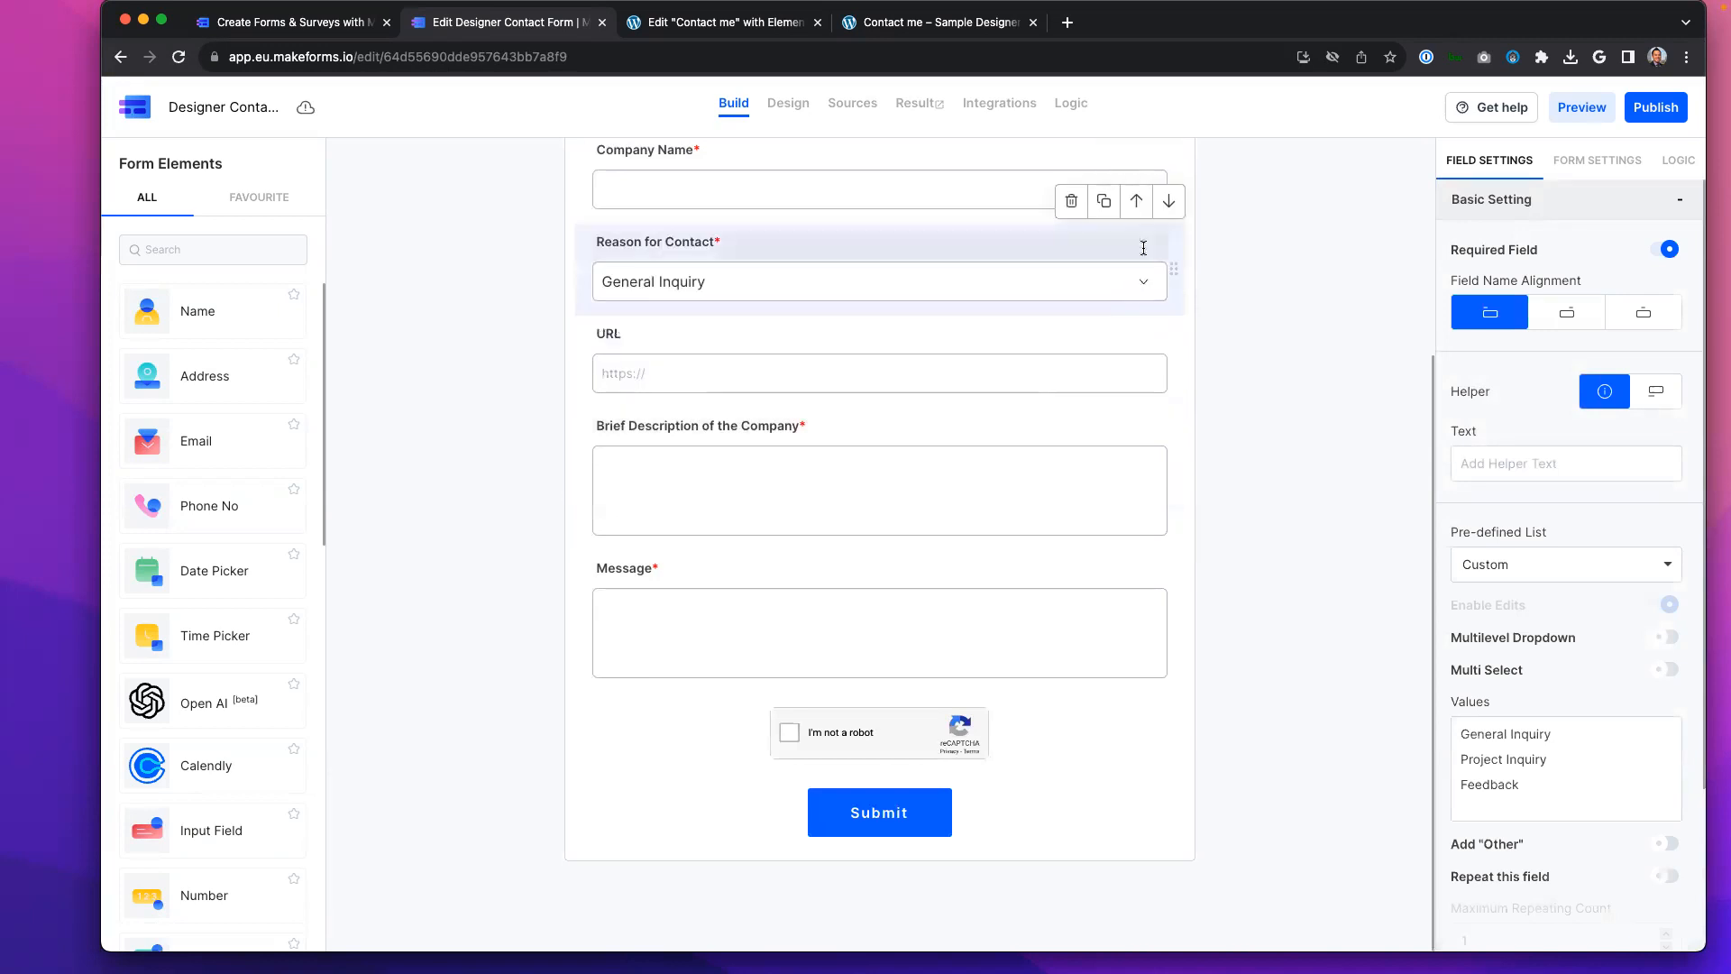
scroll(1160, 552, up, 3)
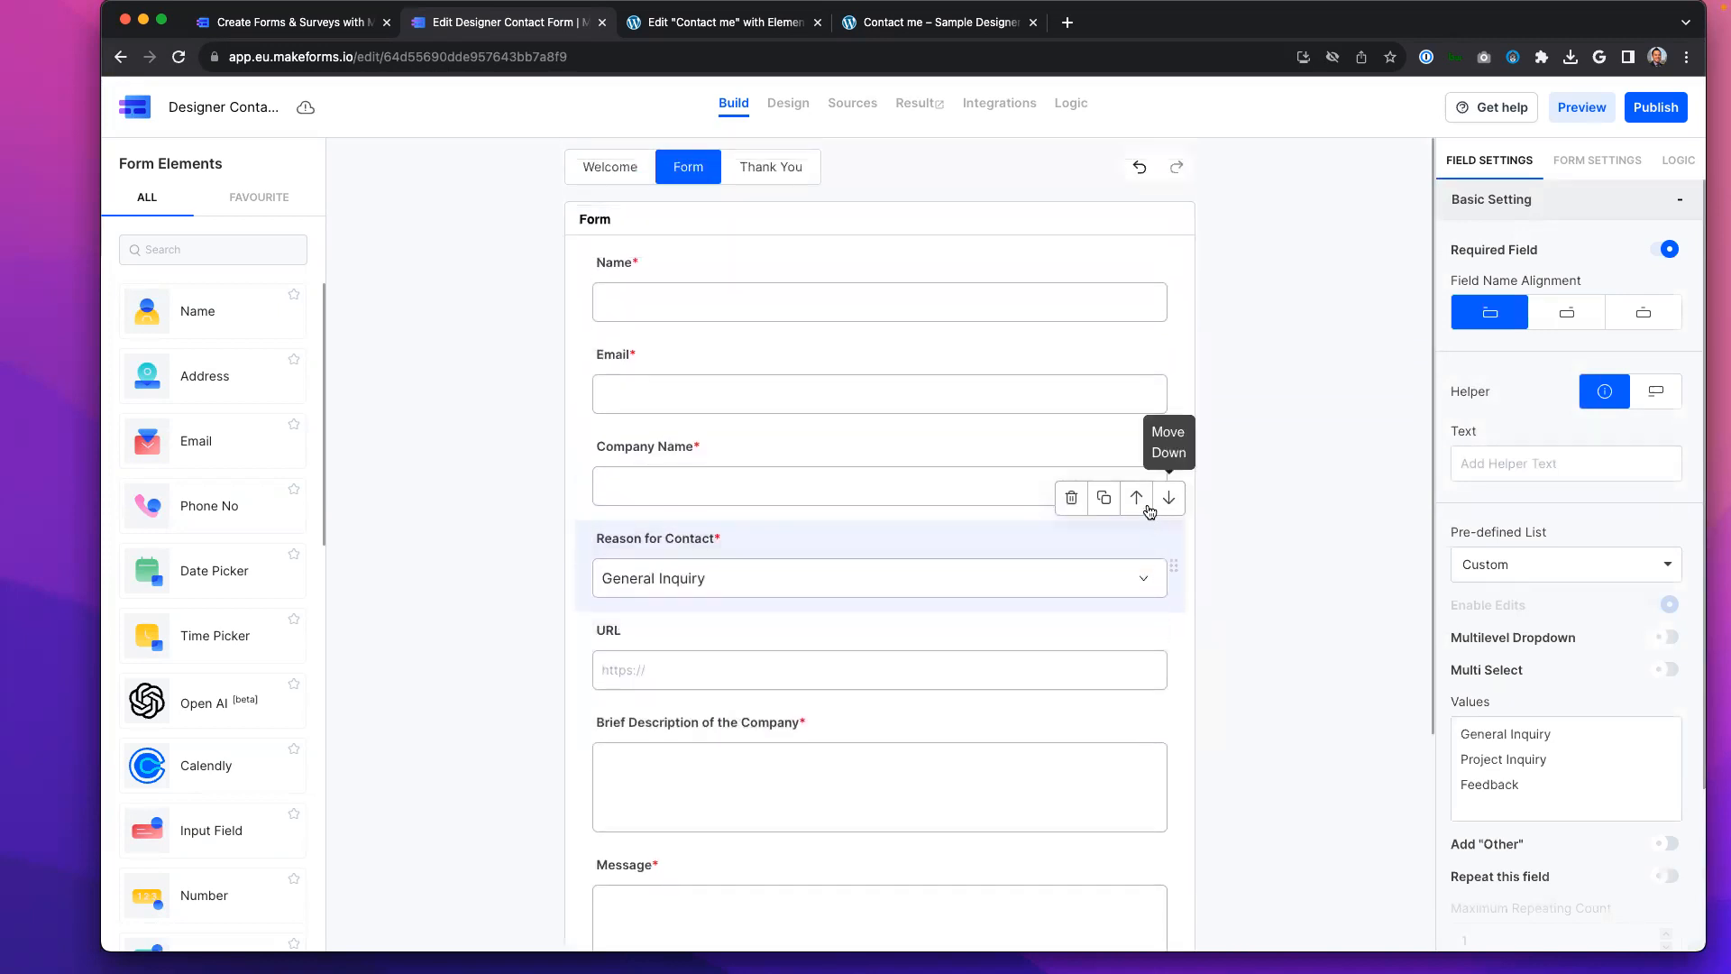
click(1136, 496)
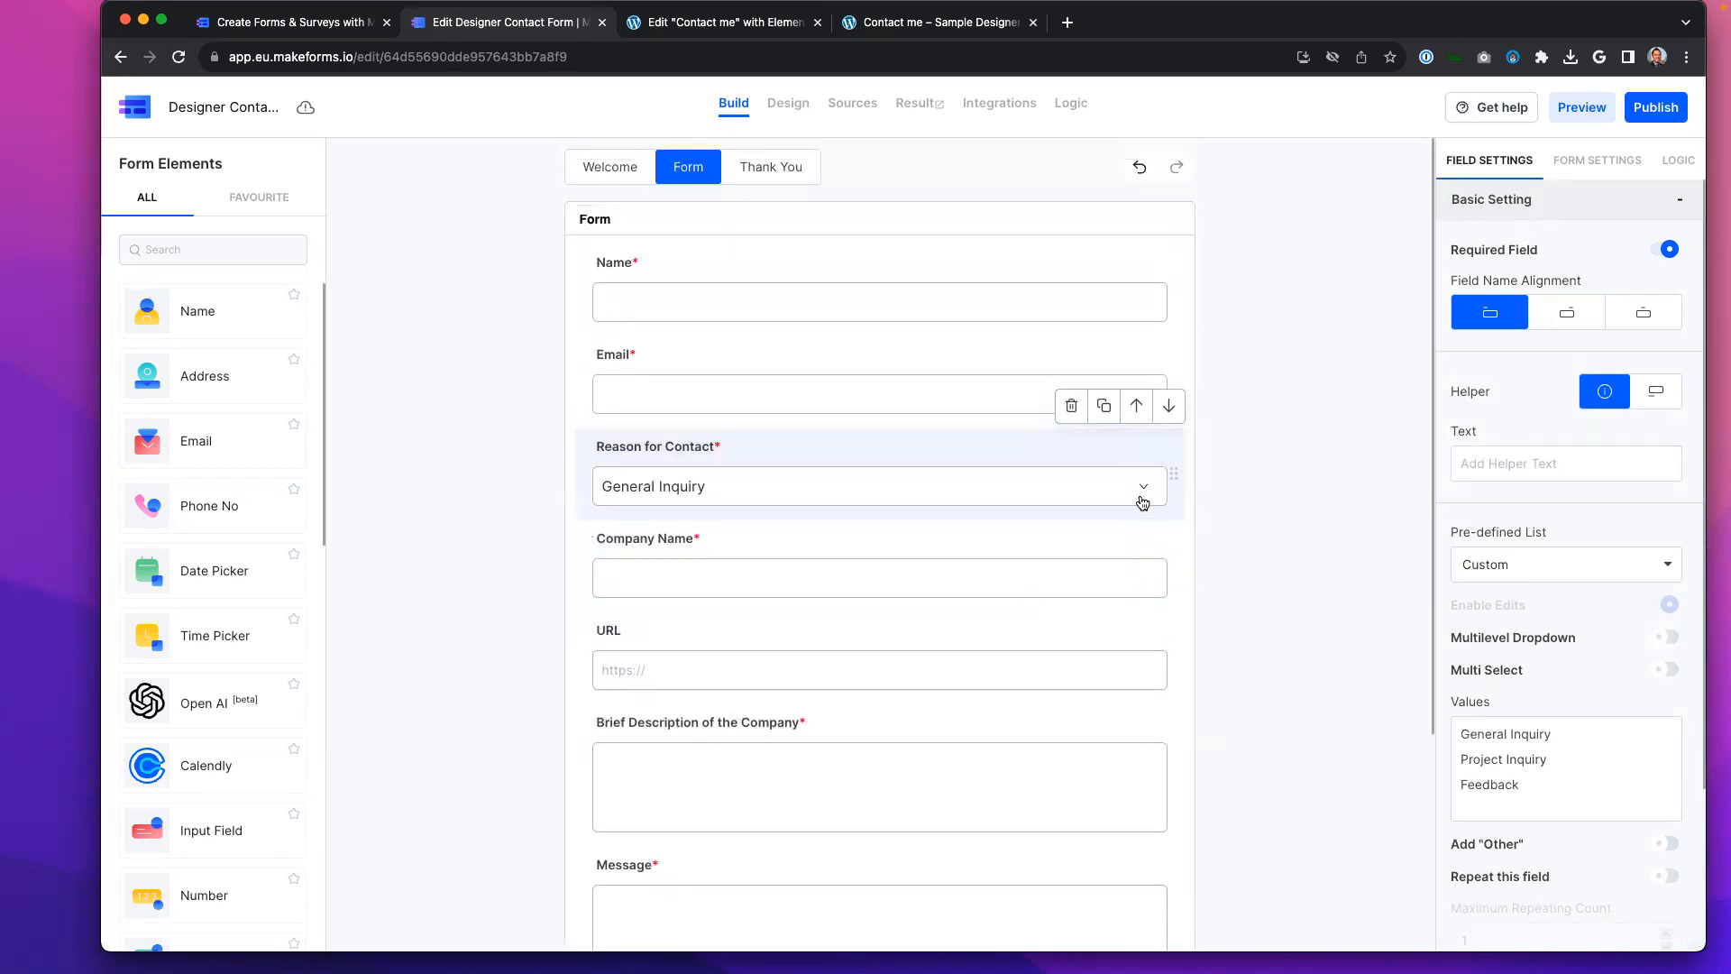
click(1137, 411)
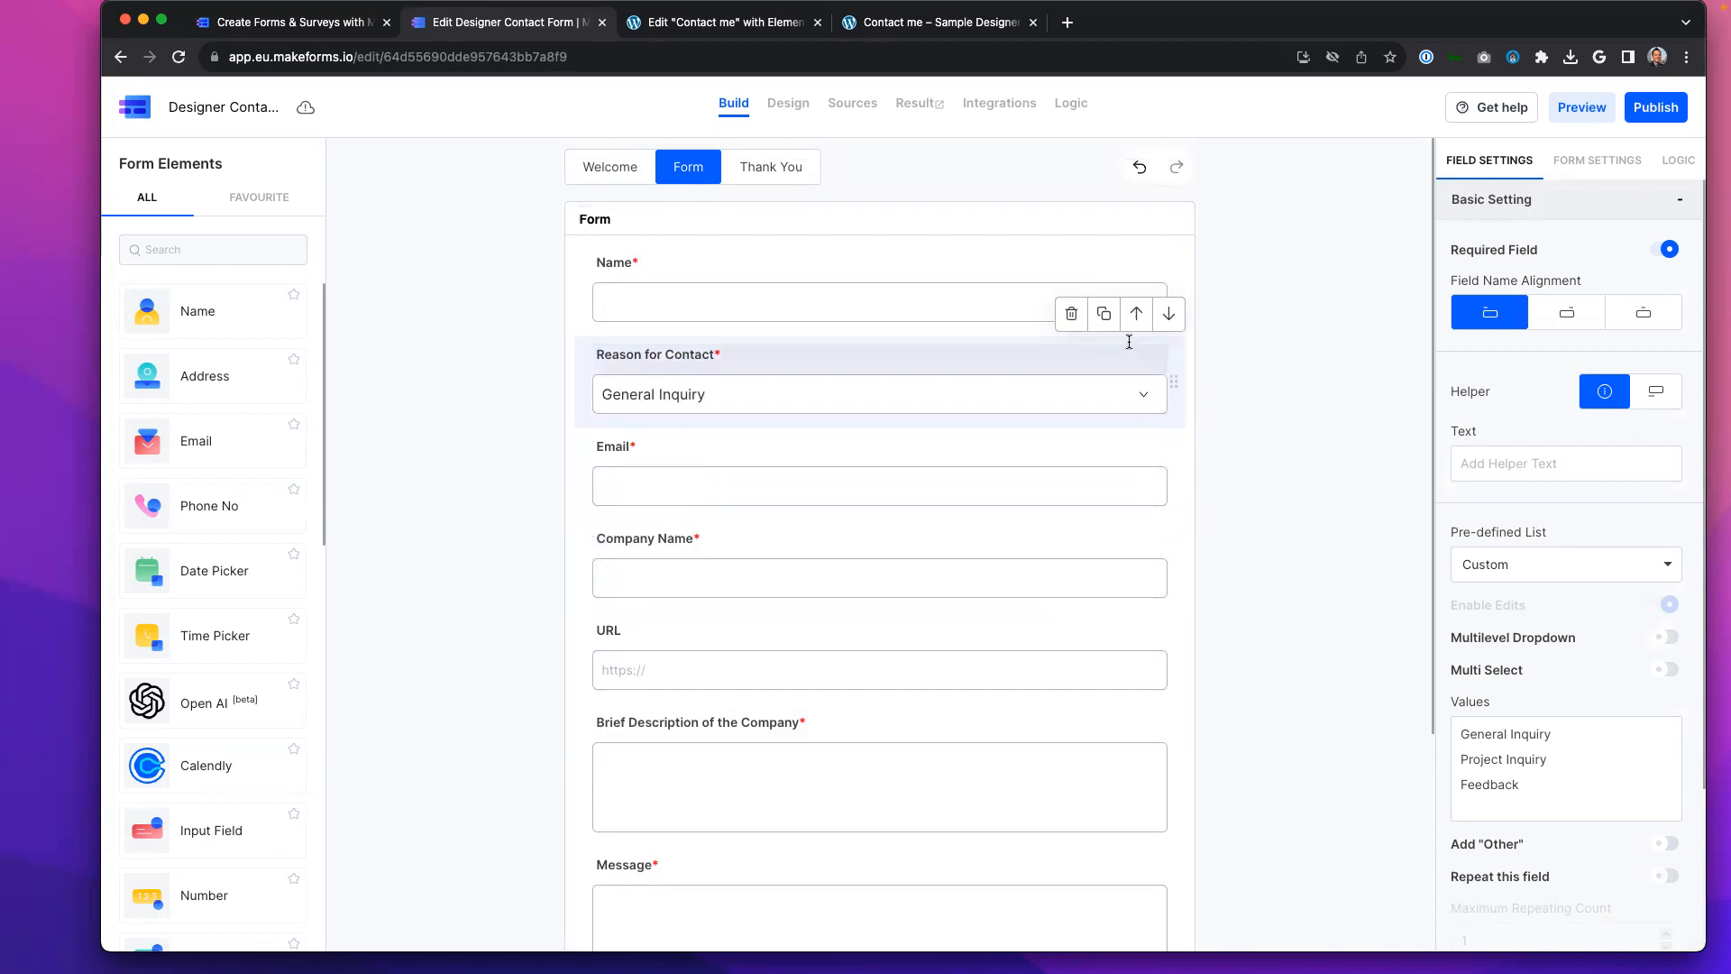
click(1170, 316)
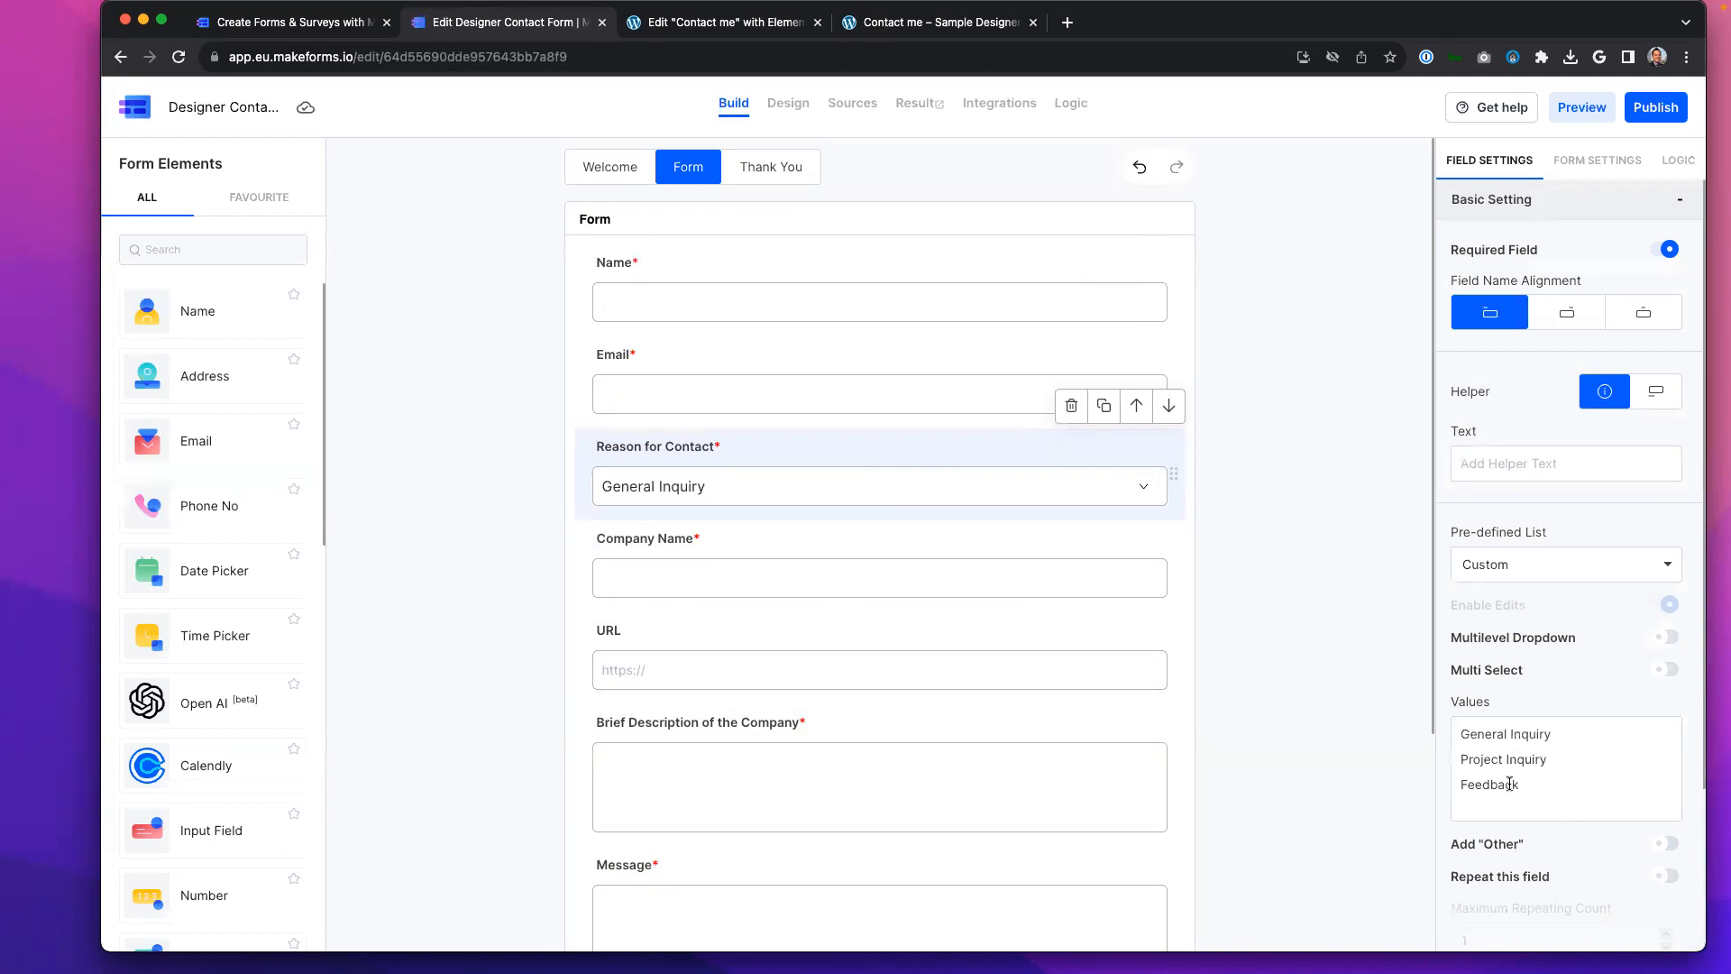
click(1668, 845)
Step: Rename the URL field's label to "Company URL" and deselect the field
click(697, 670)
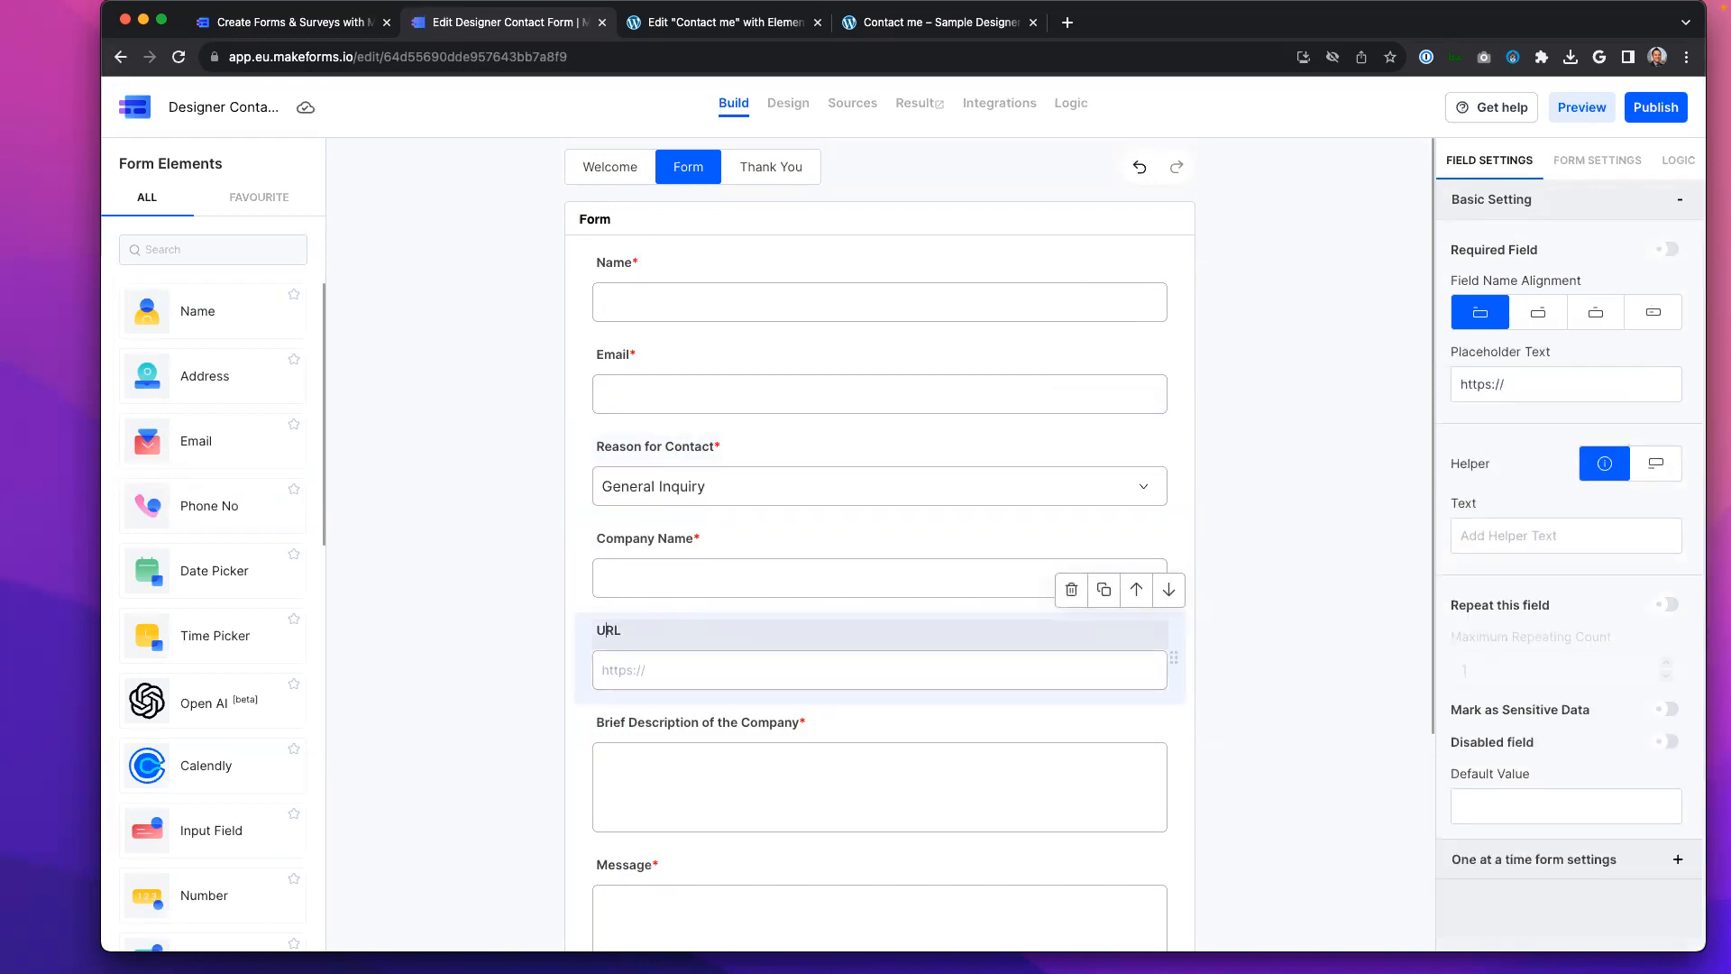
text(Company)
scroll(747, 759, down, 3)
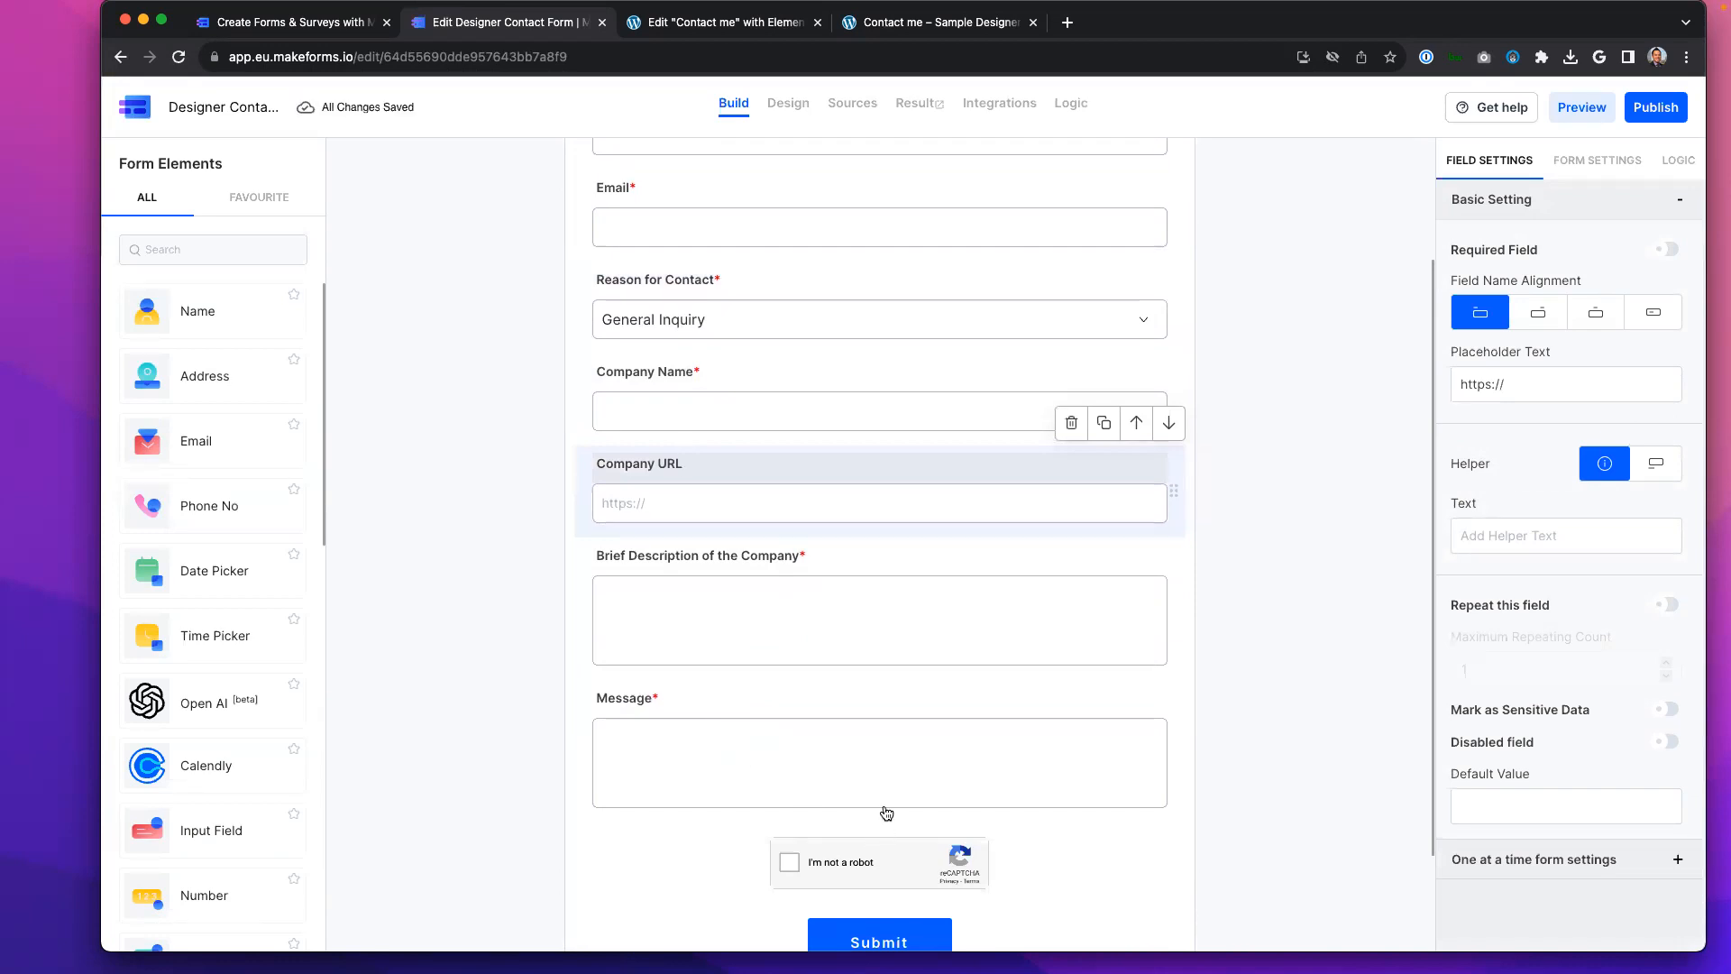
scroll(884, 823, up, 3)
click(1275, 415)
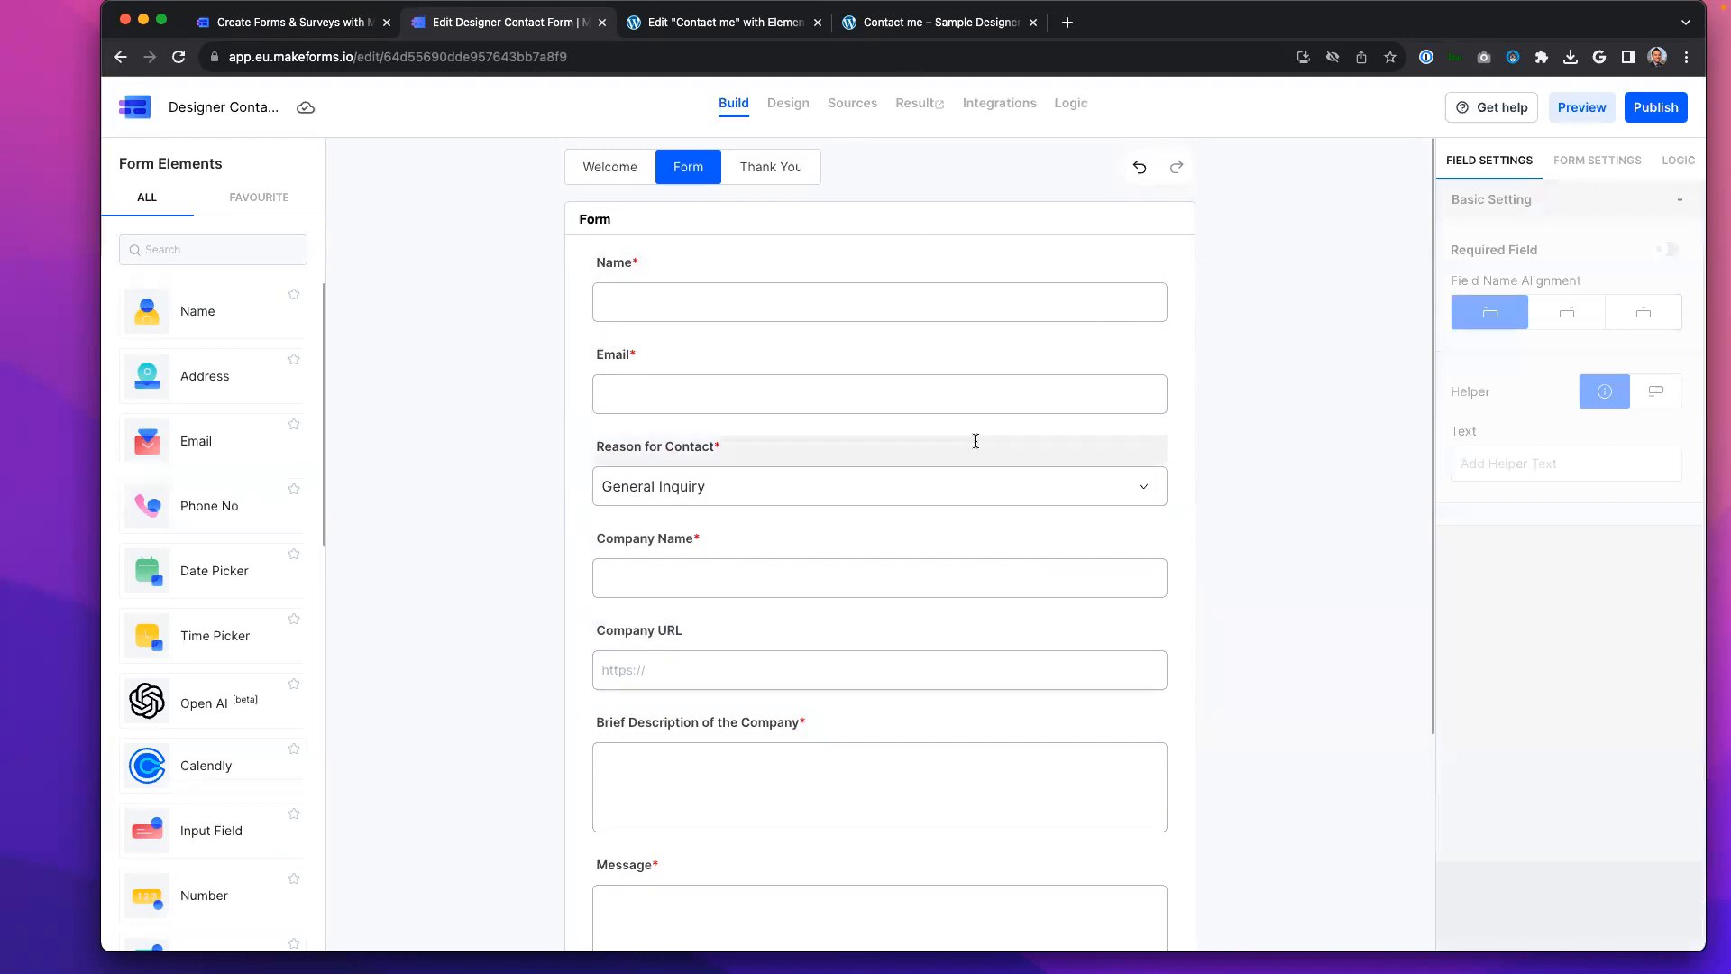
Step: Review the whole form and publish it without a logo
scroll(971, 441, down, 5)
scroll(969, 448, up, 5)
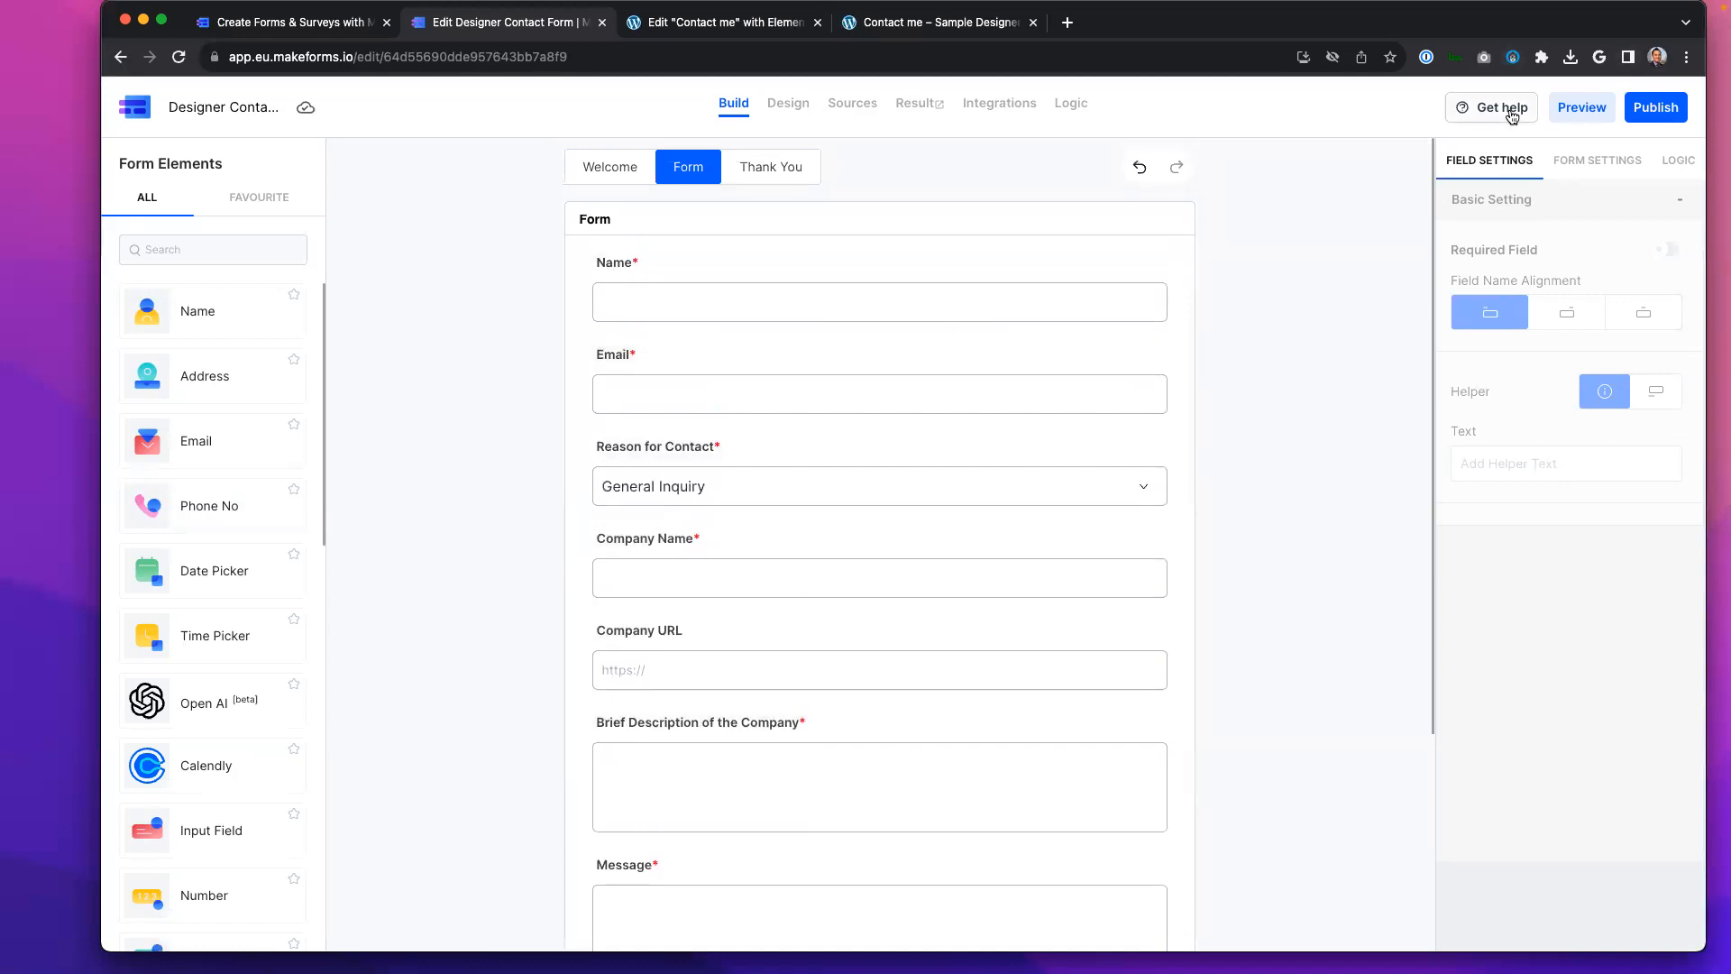
click(1661, 109)
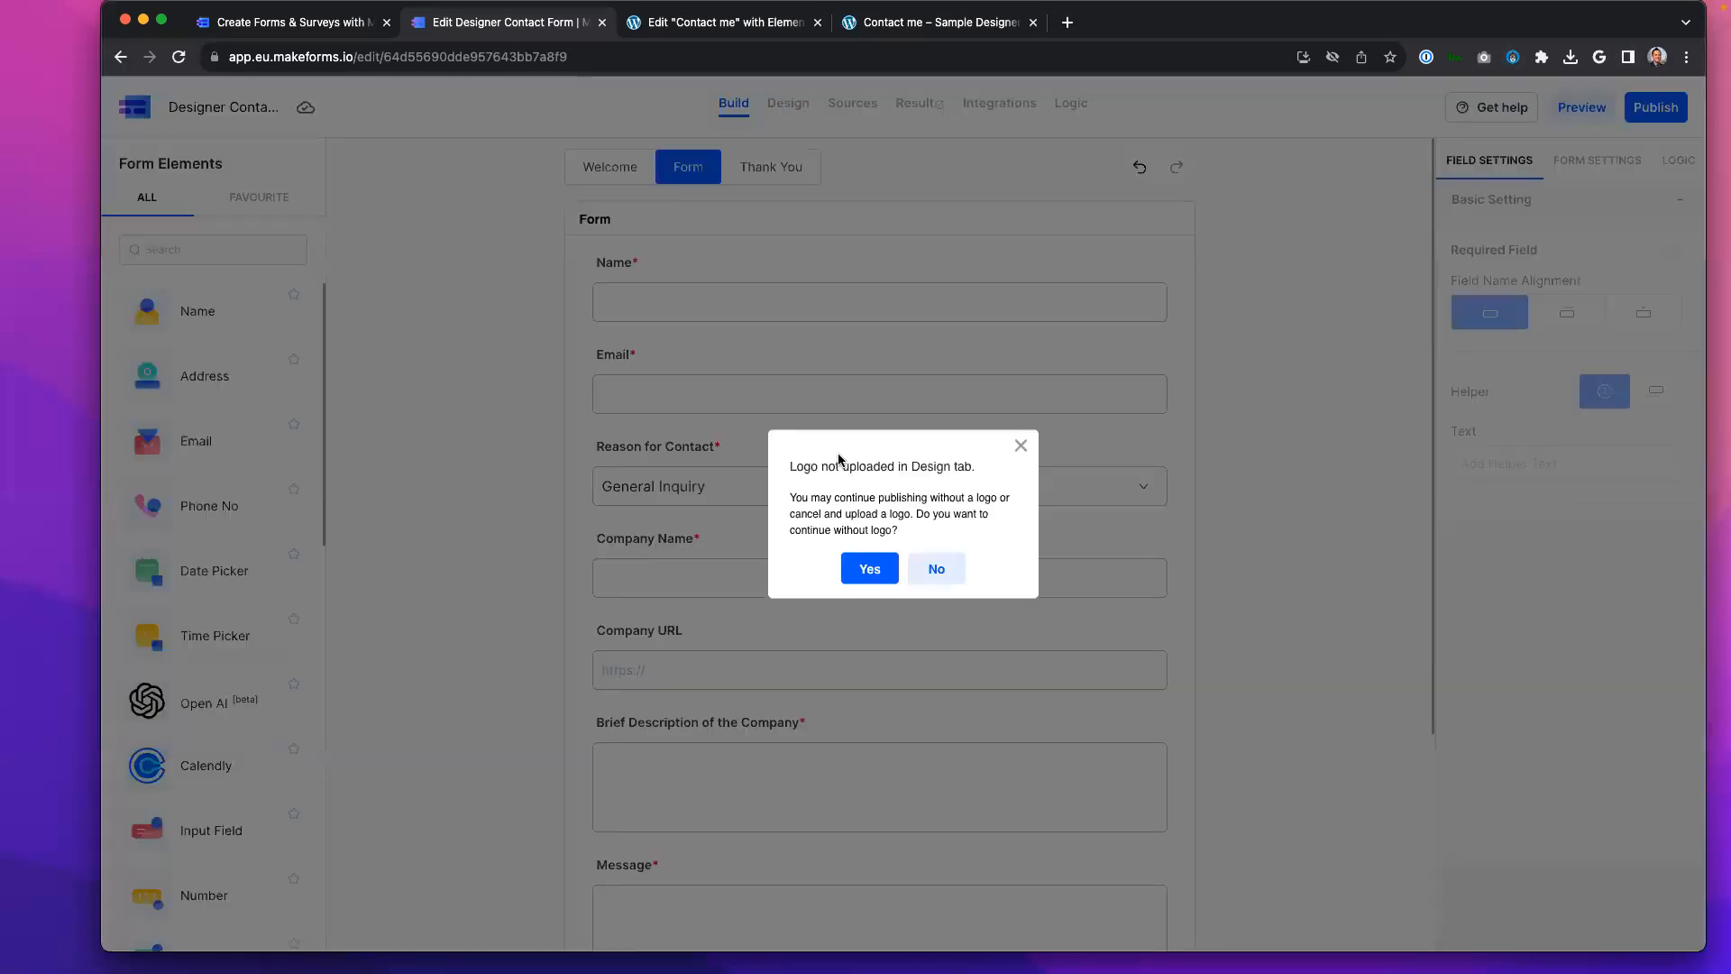
click(869, 568)
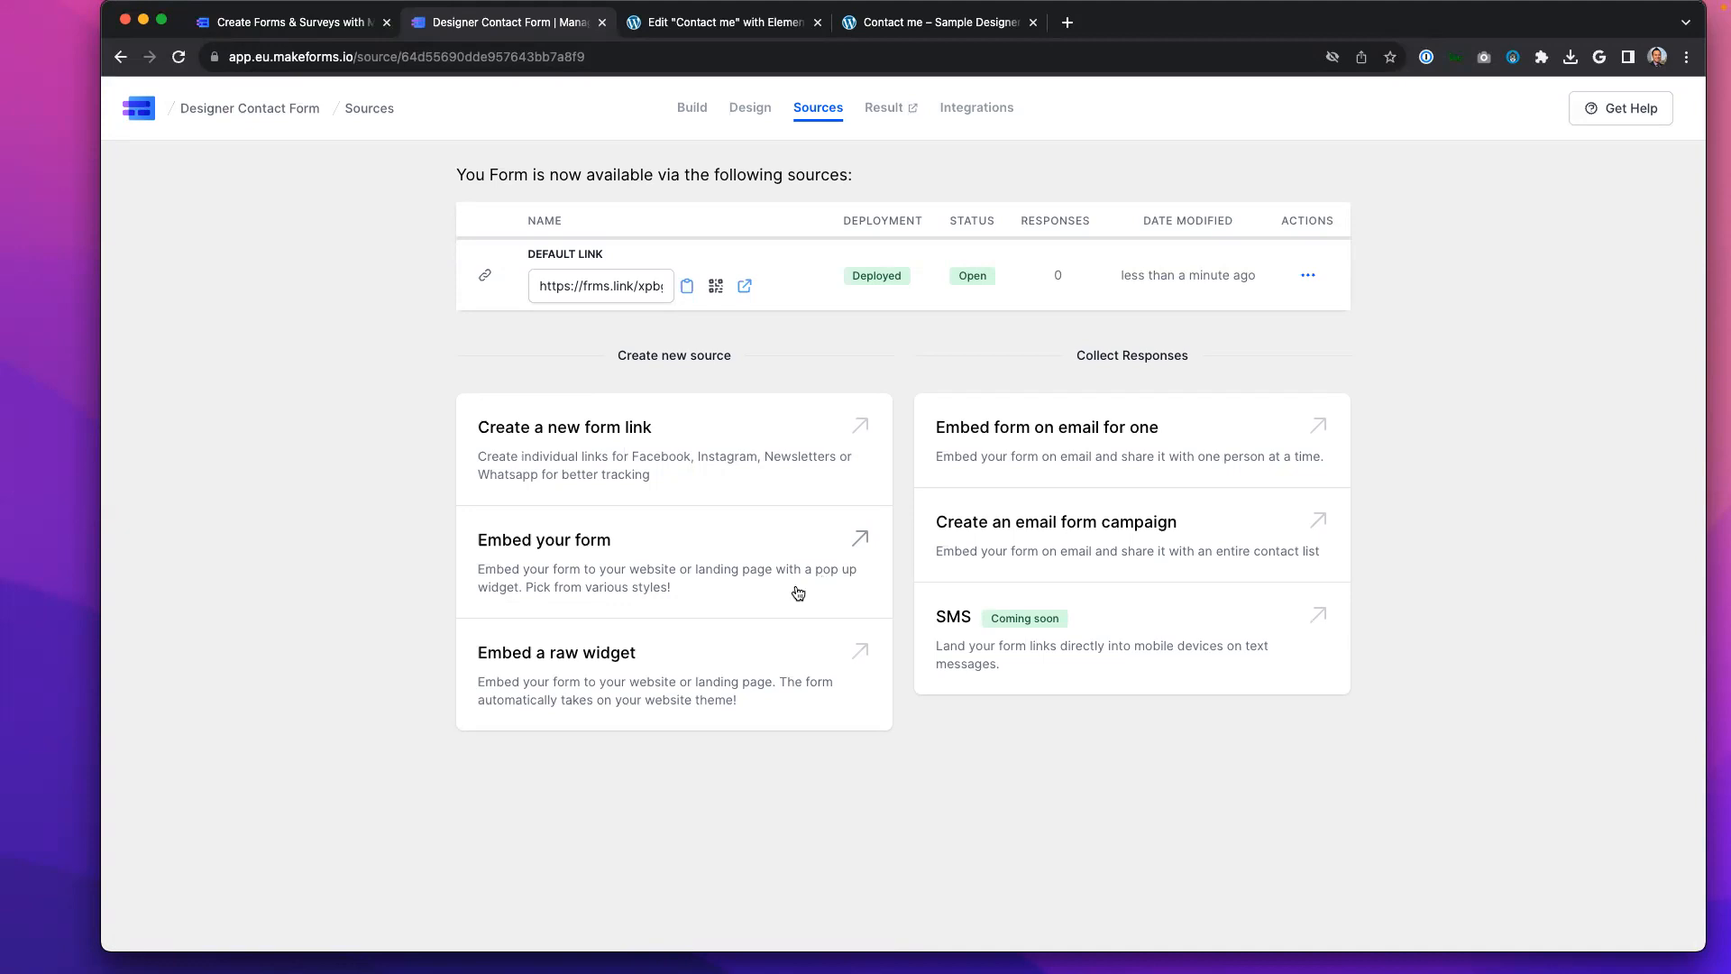
Step: Create an embed widget for the published form, set its type to JS Embed and check the form preview
click(553, 667)
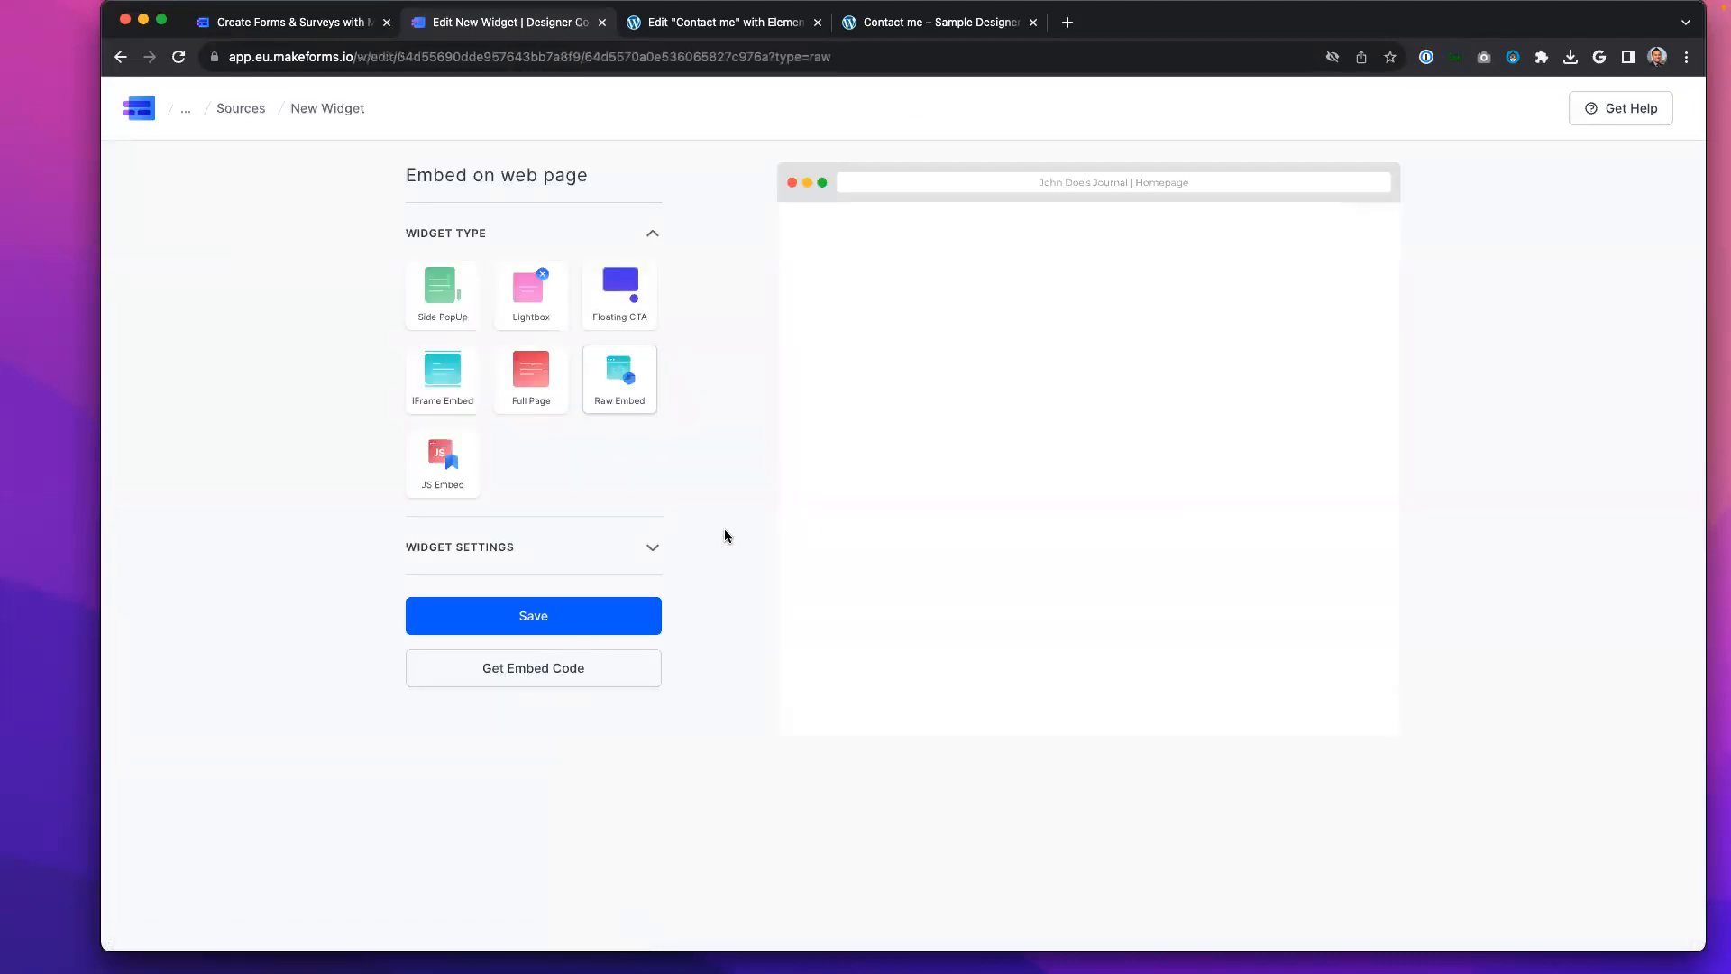
click(455, 466)
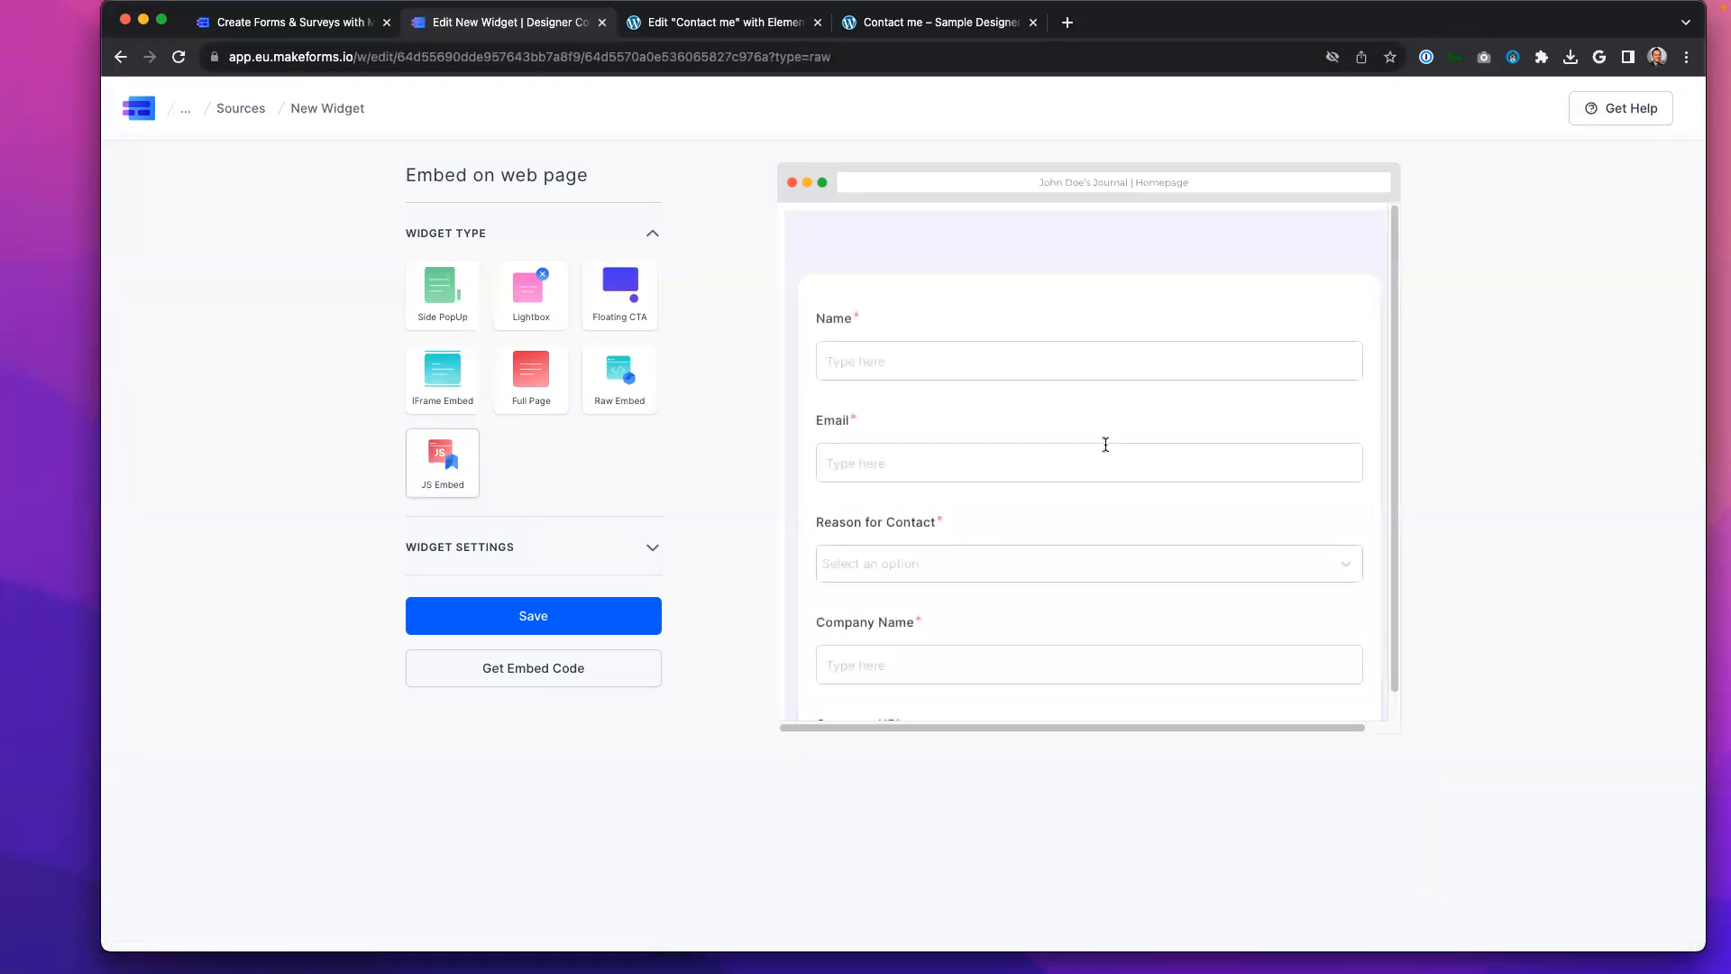
scroll(1160, 388, down, 5)
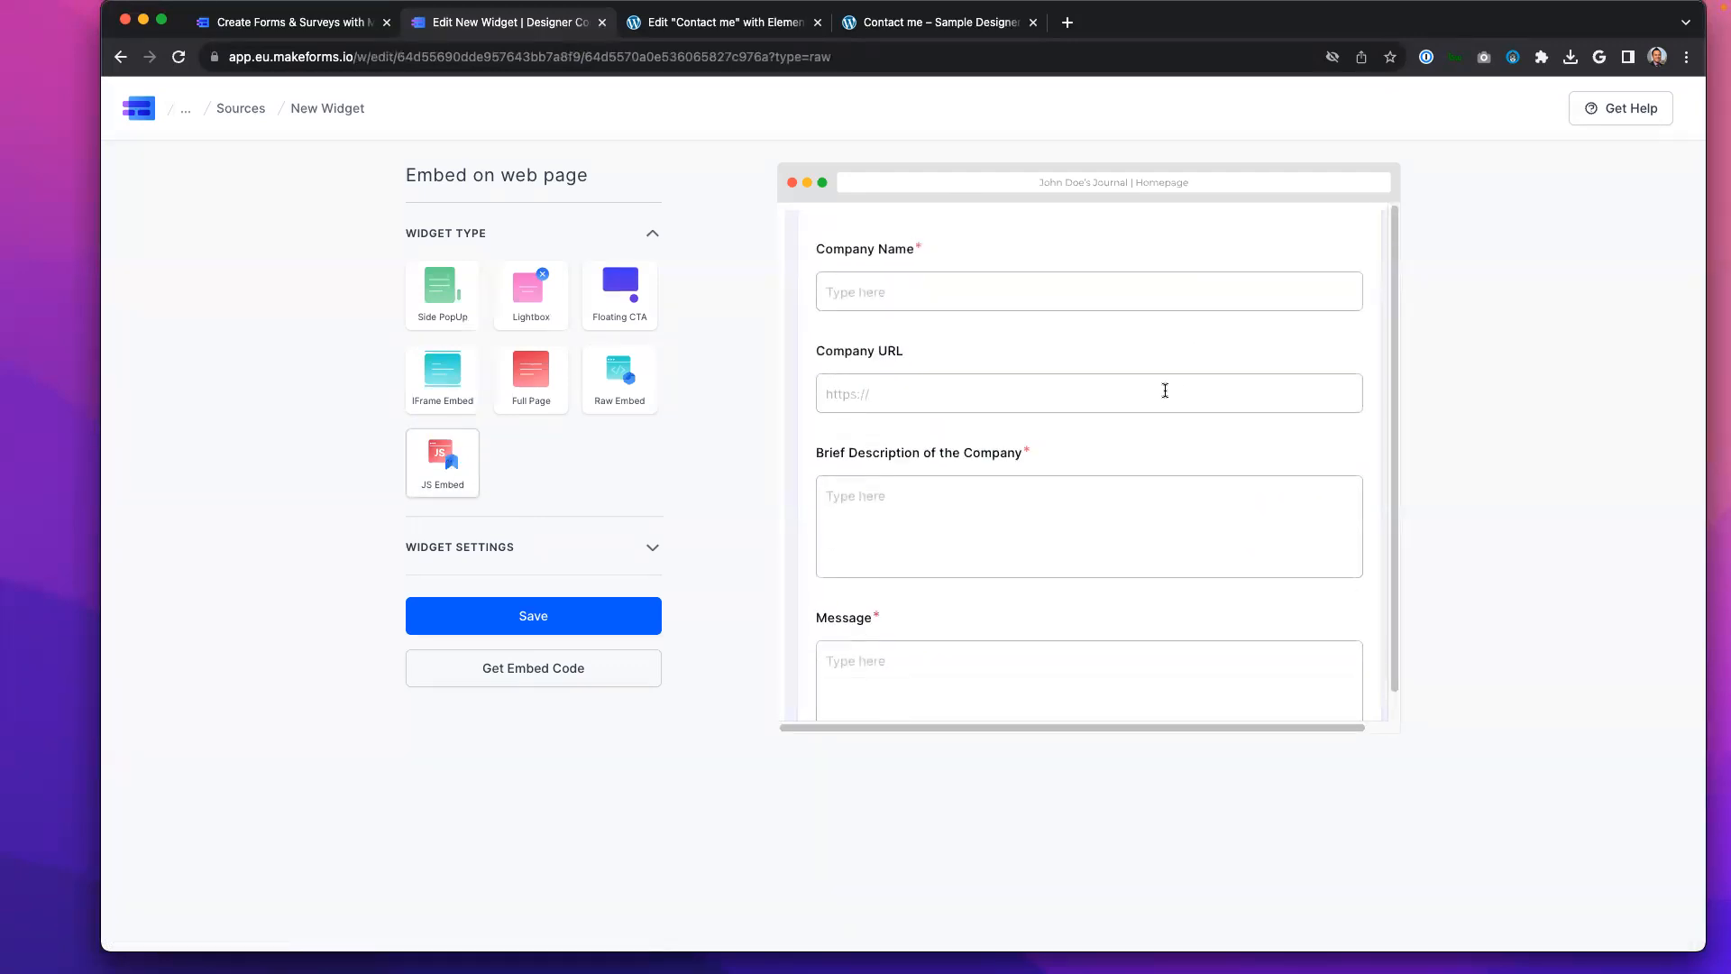
scroll(1160, 388, up, 5)
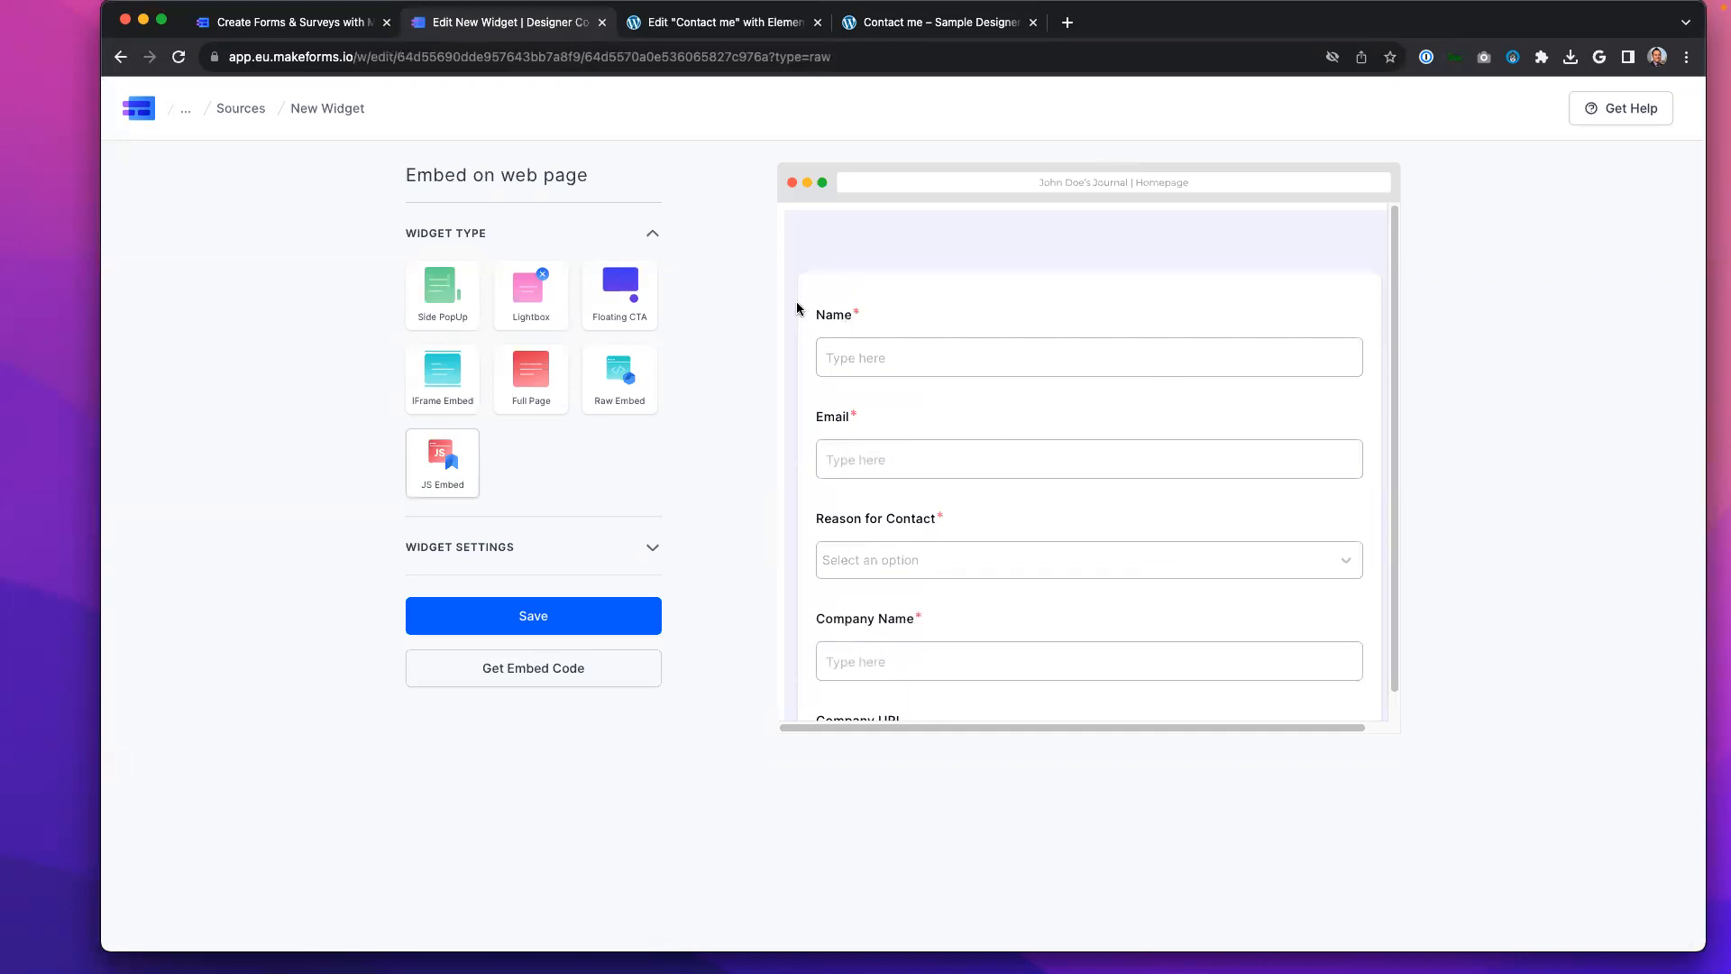
Step: Look through the form fields in the widget preview and save the JS Embed widget
scroll(1059, 400, down, 10)
scroll(1236, 441, up, 8)
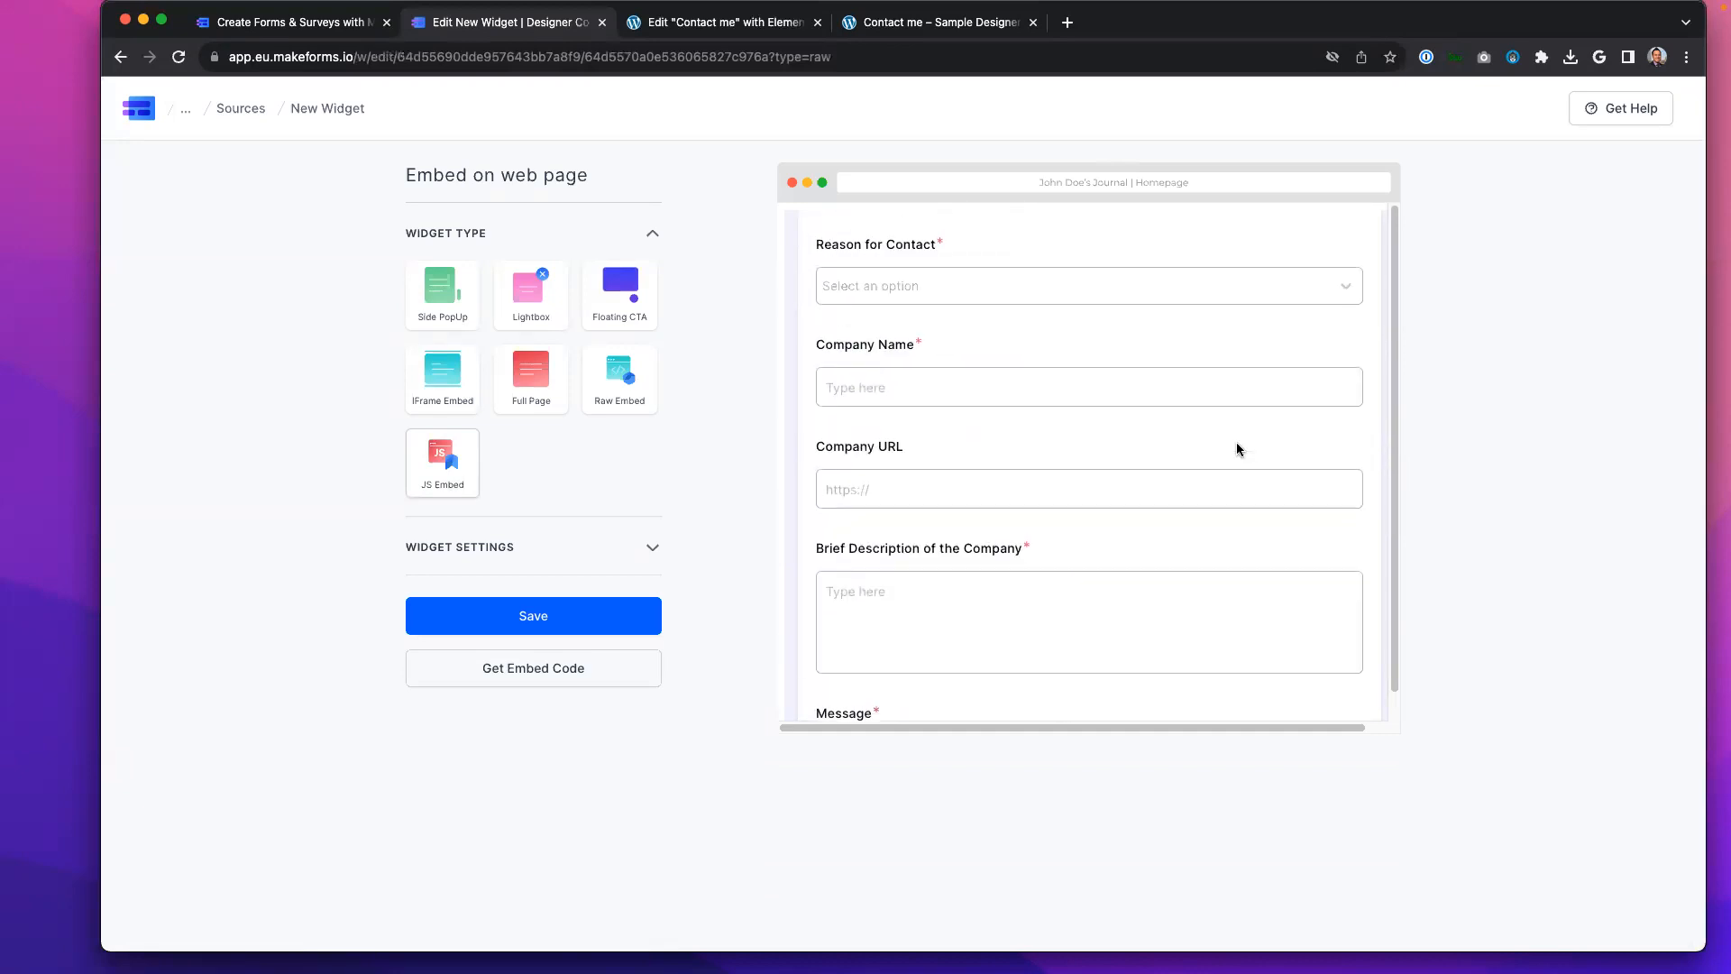
scroll(1230, 435, up, 2)
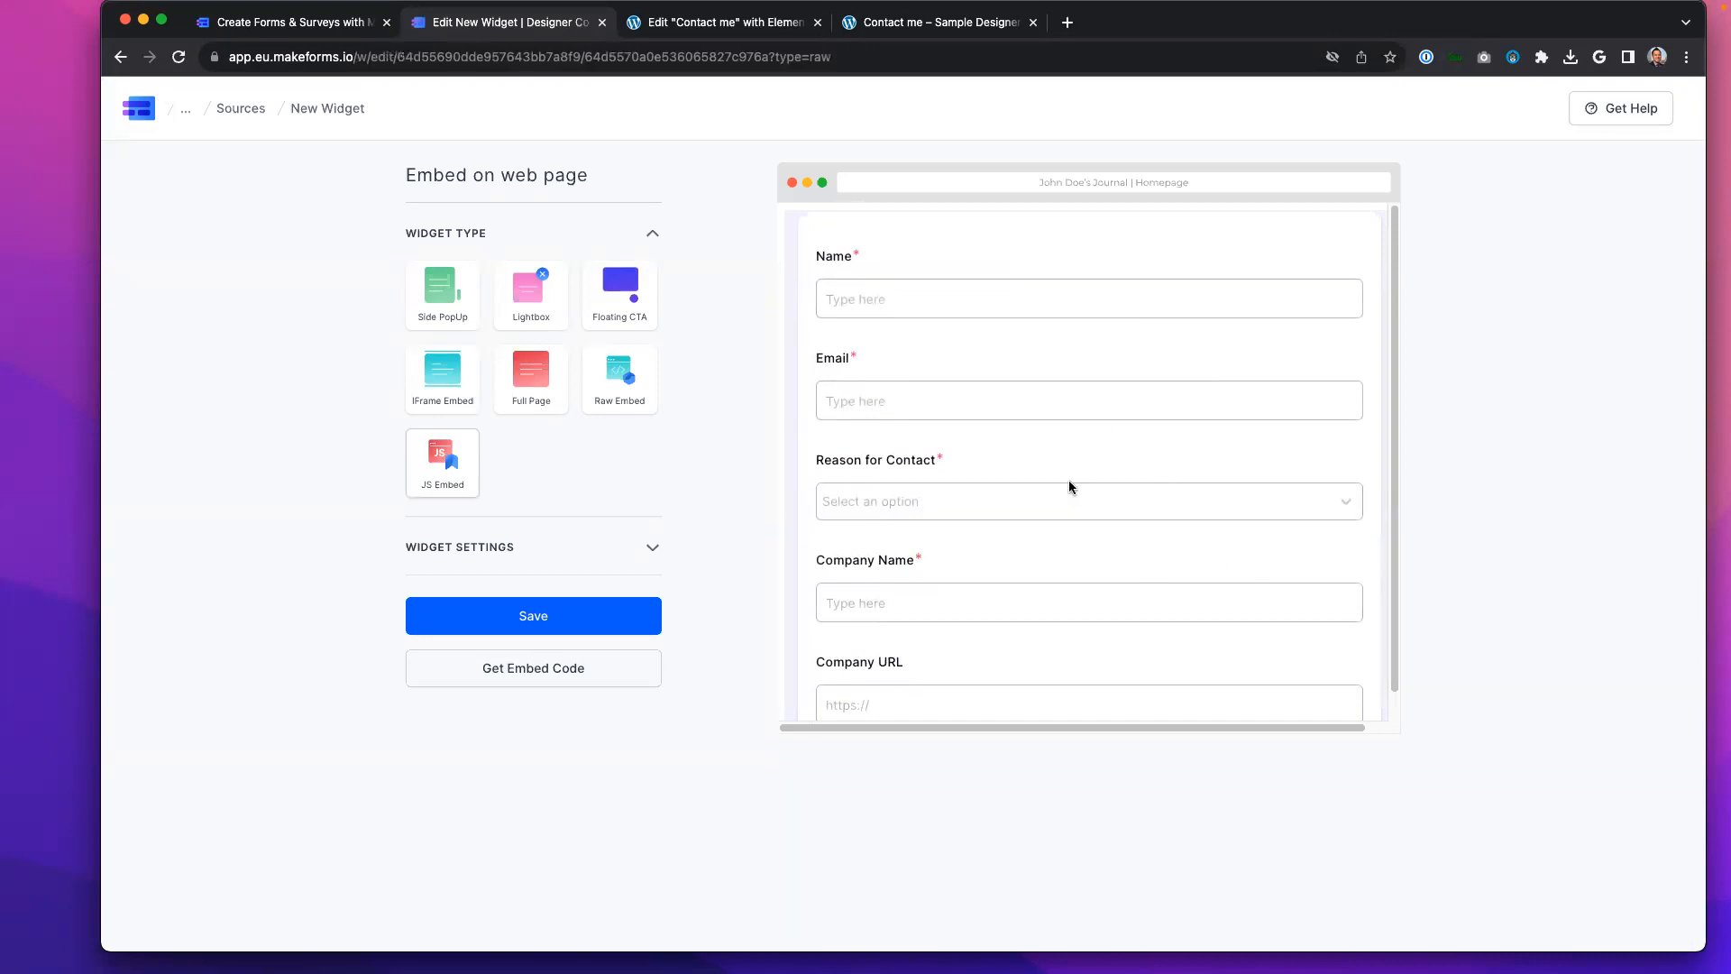
scroll(1069, 484, down, 2)
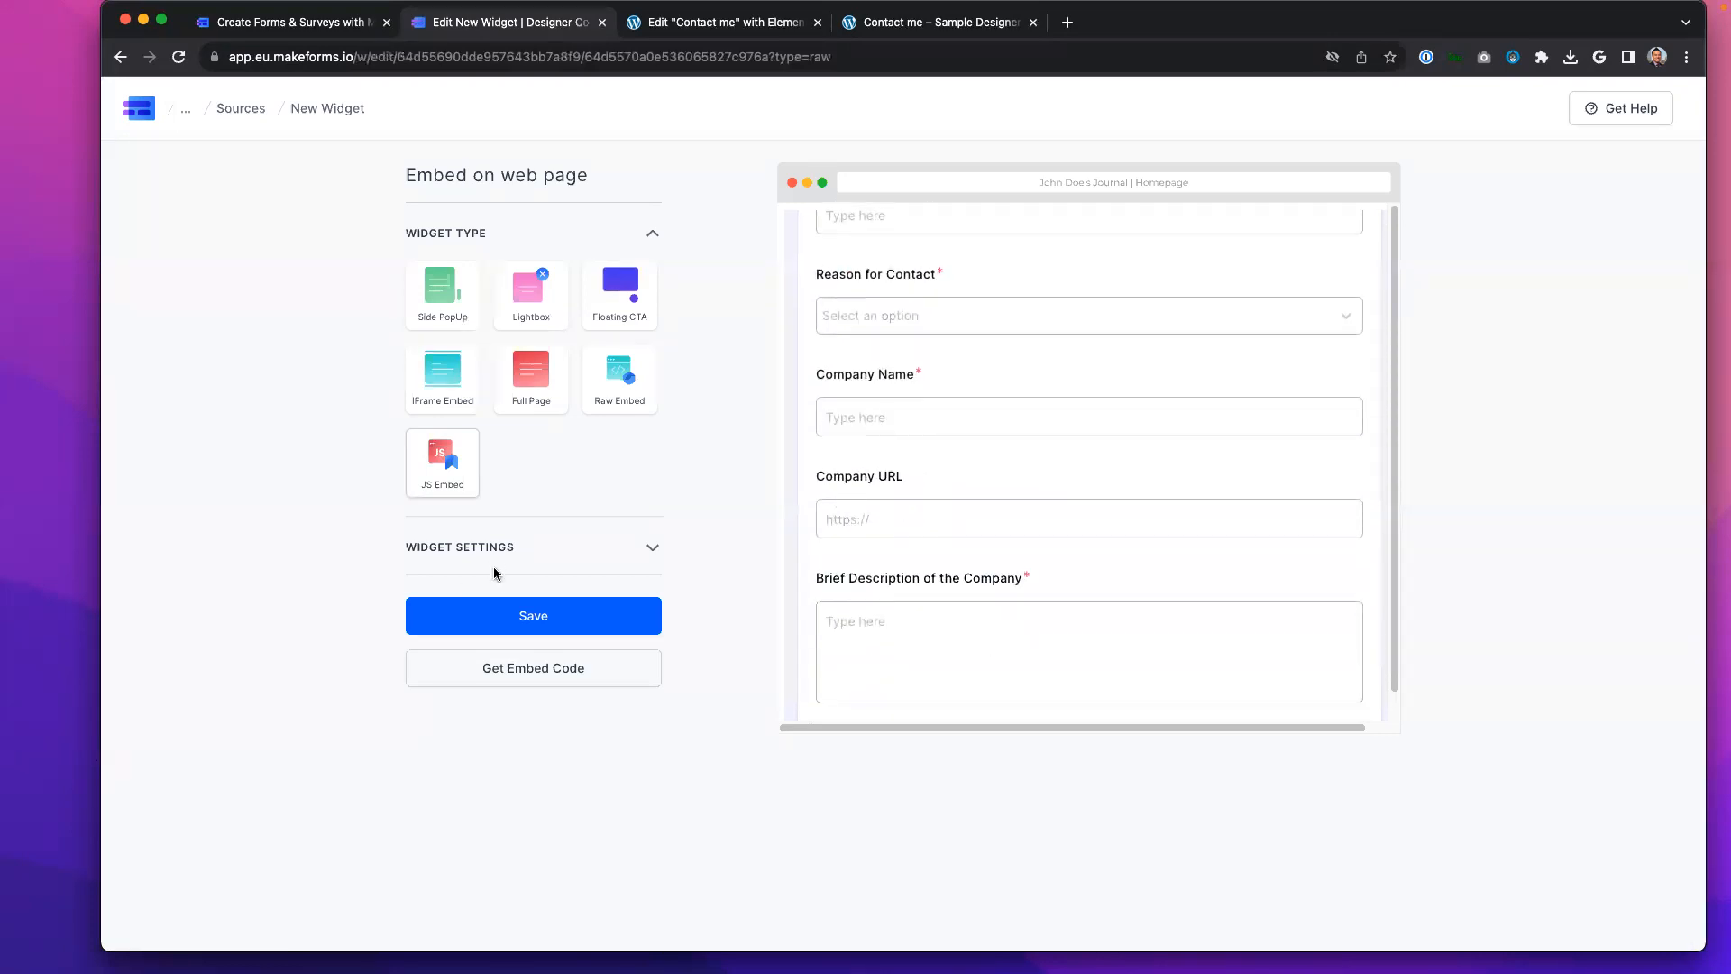
click(520, 618)
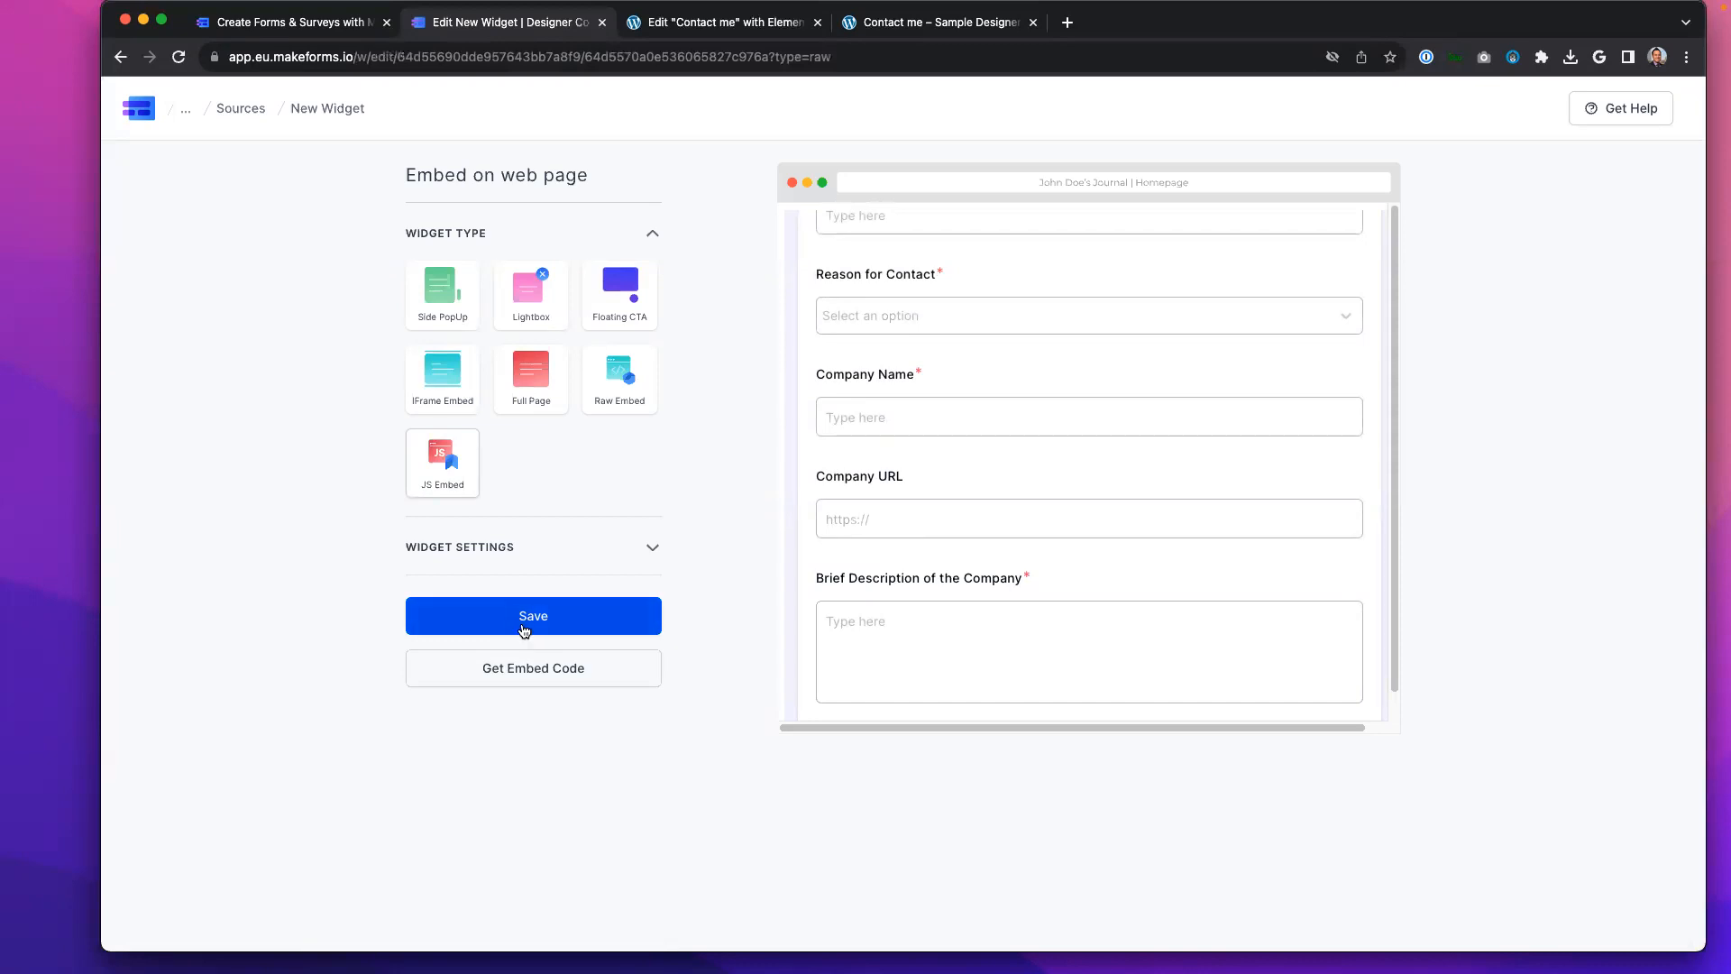
click(521, 620)
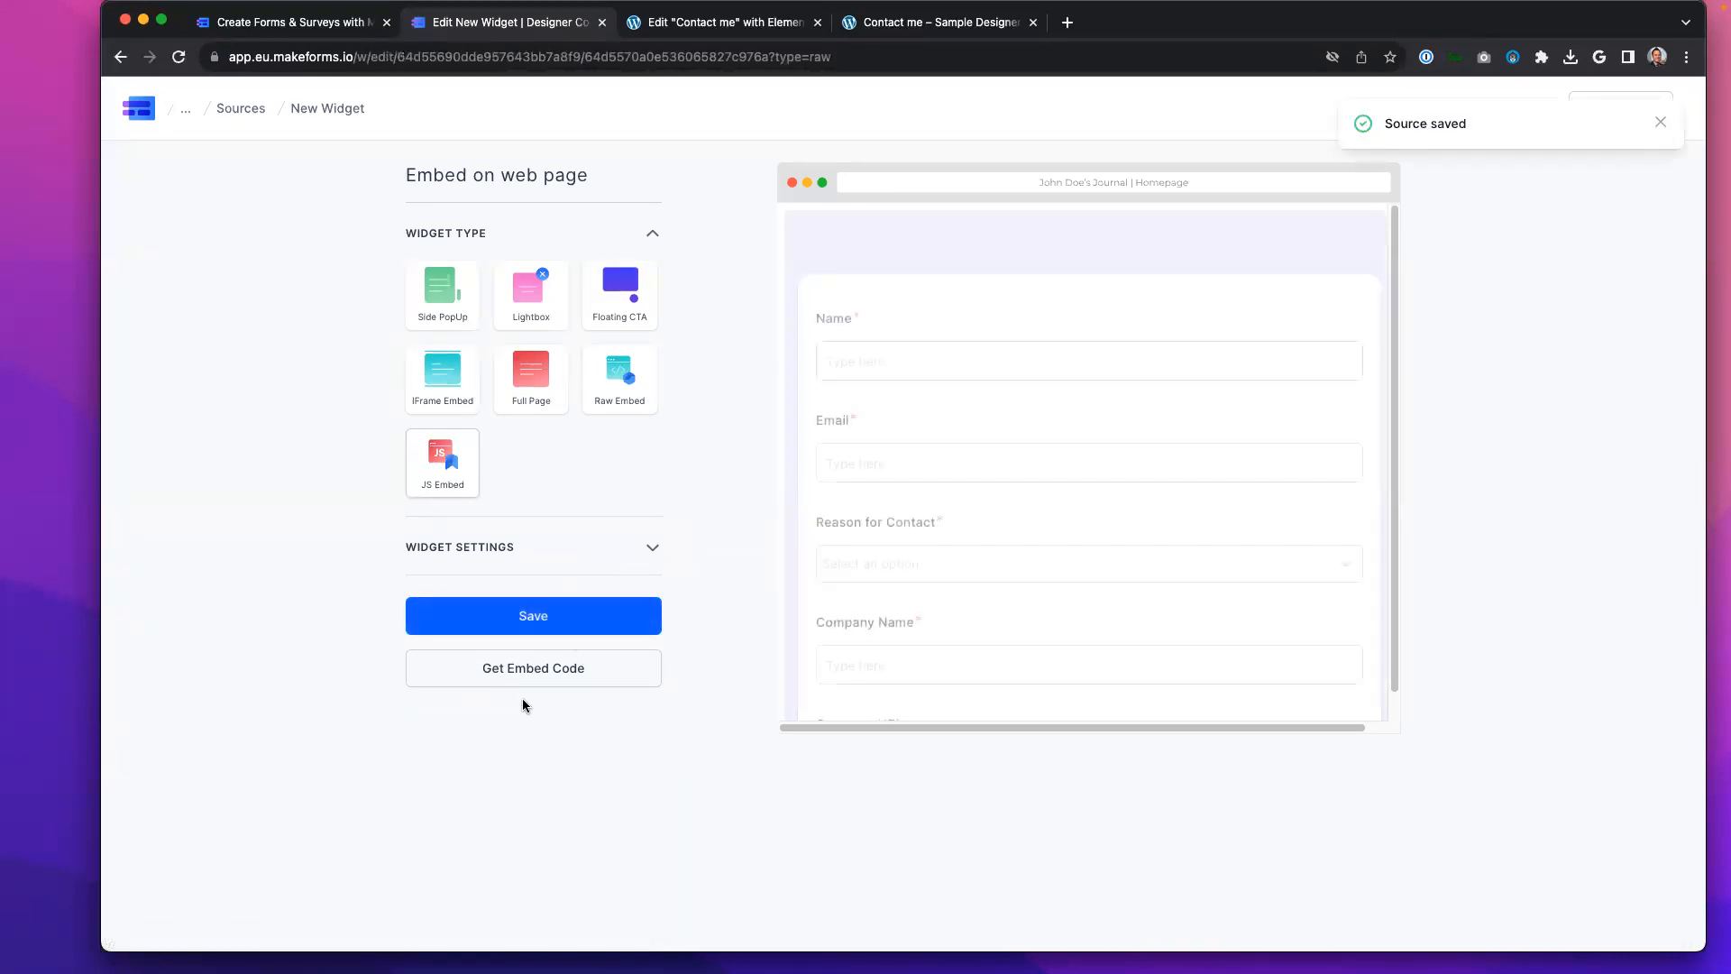
Step: Get the widget's embed code and copy the head code
click(534, 667)
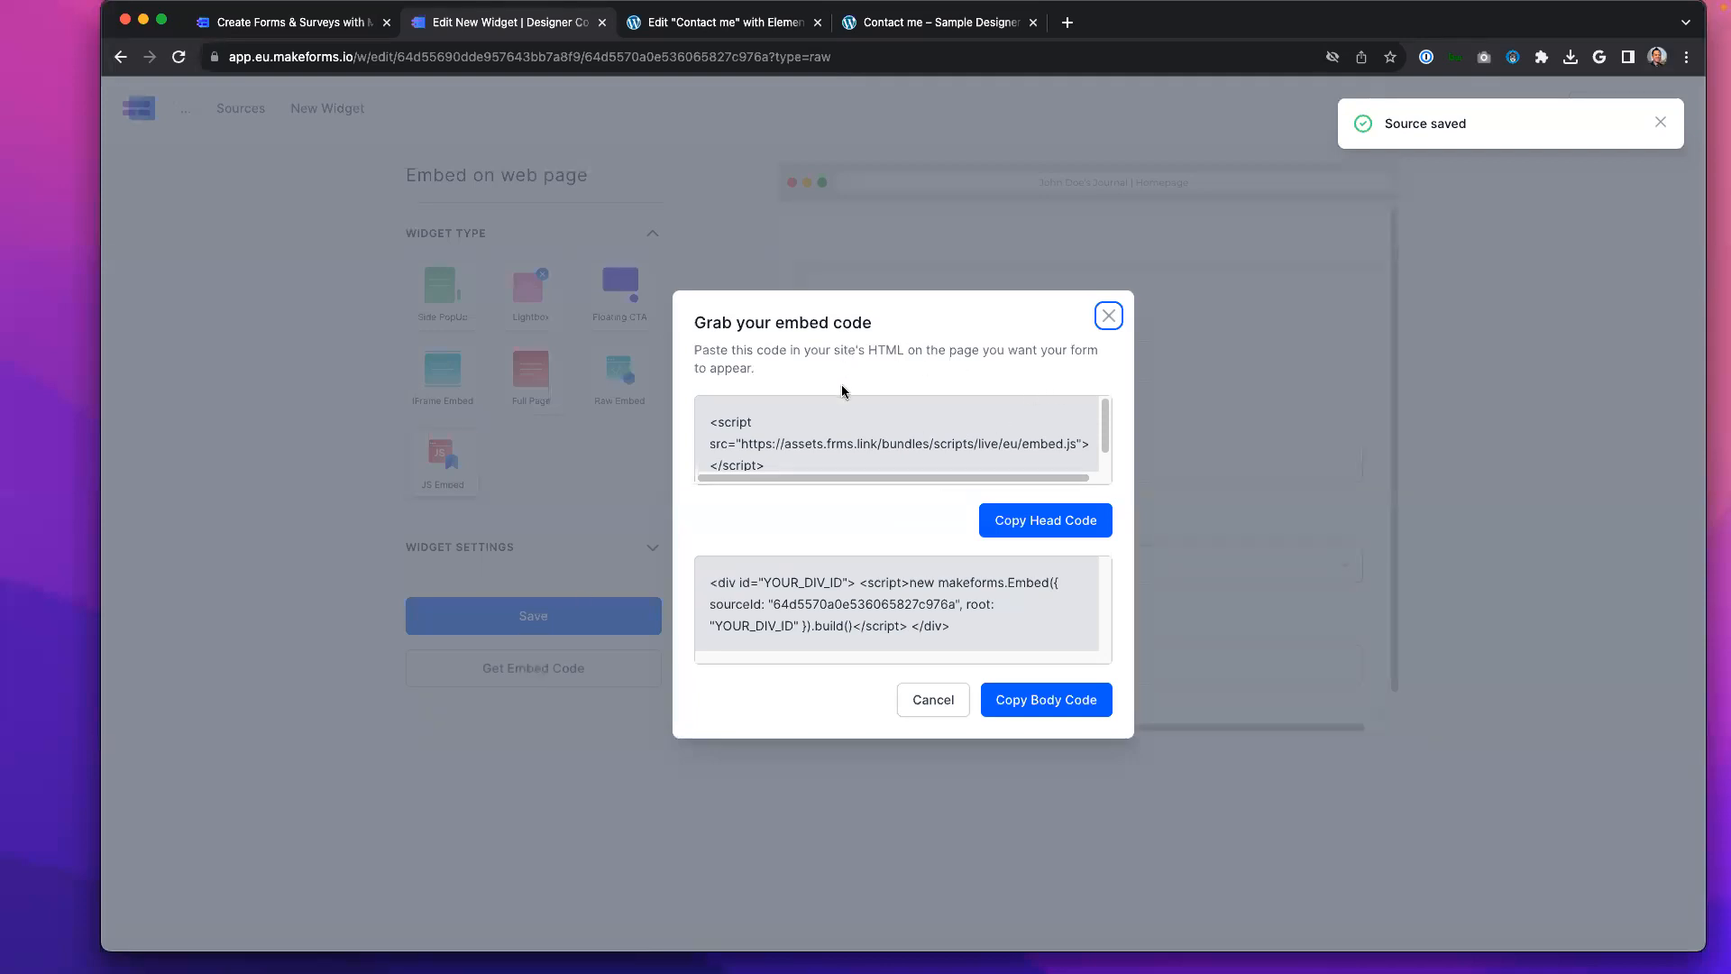
click(801, 420)
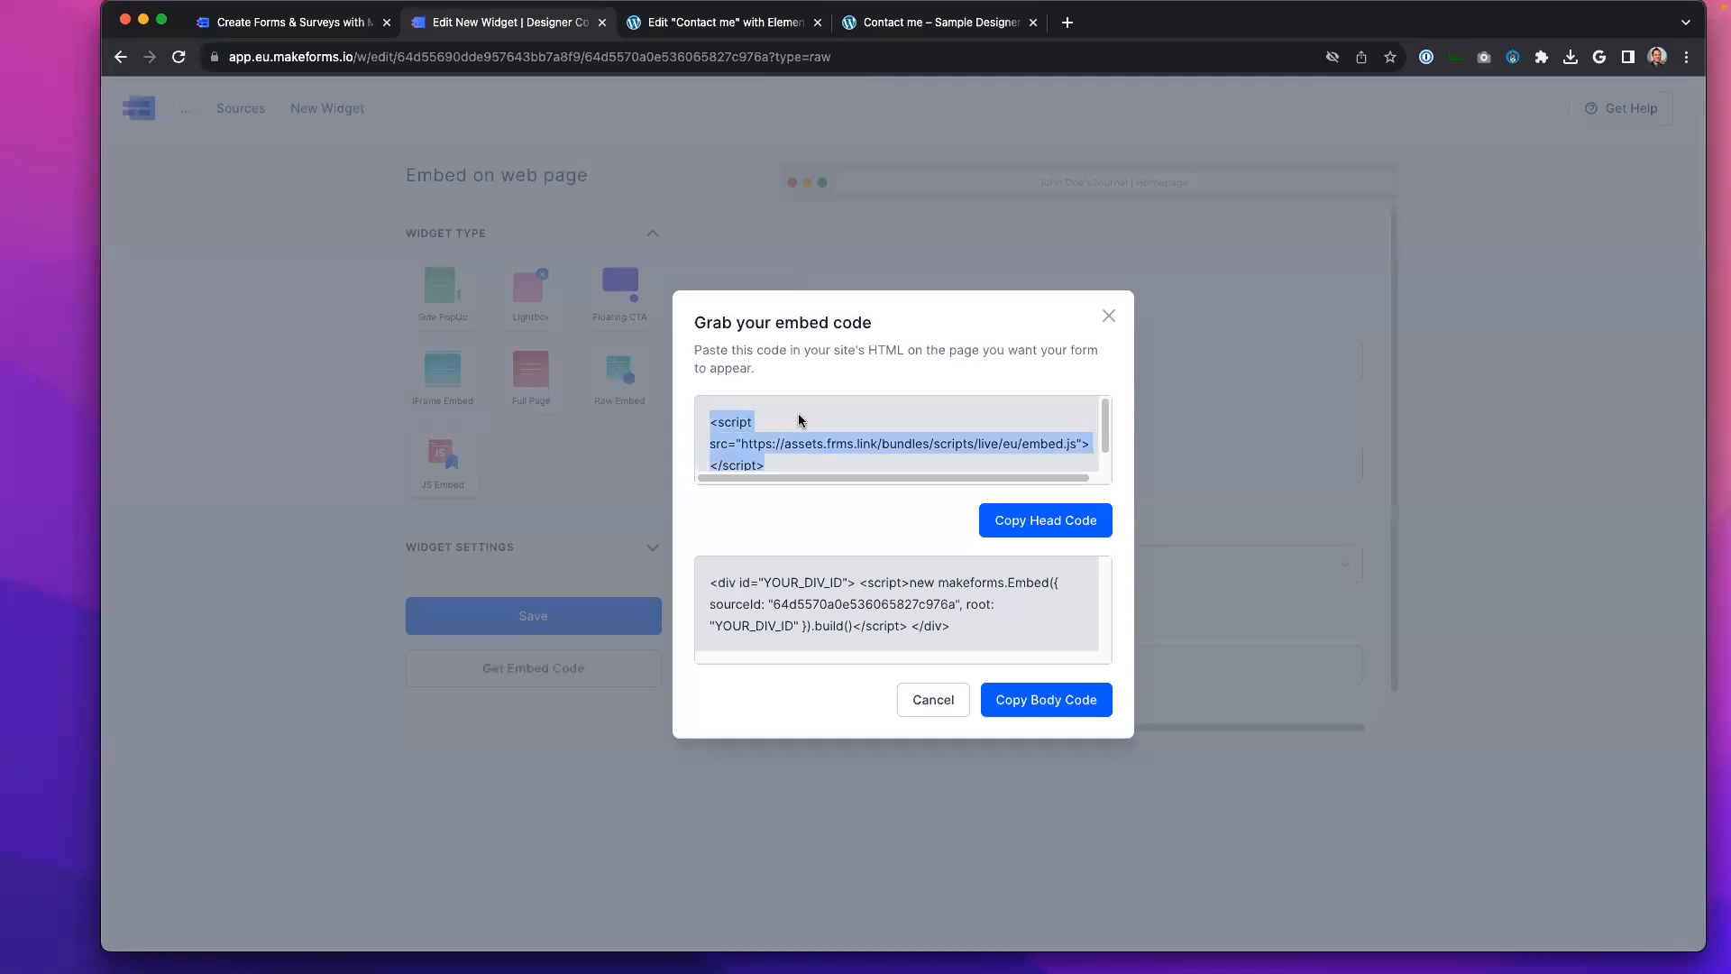
click(1059, 521)
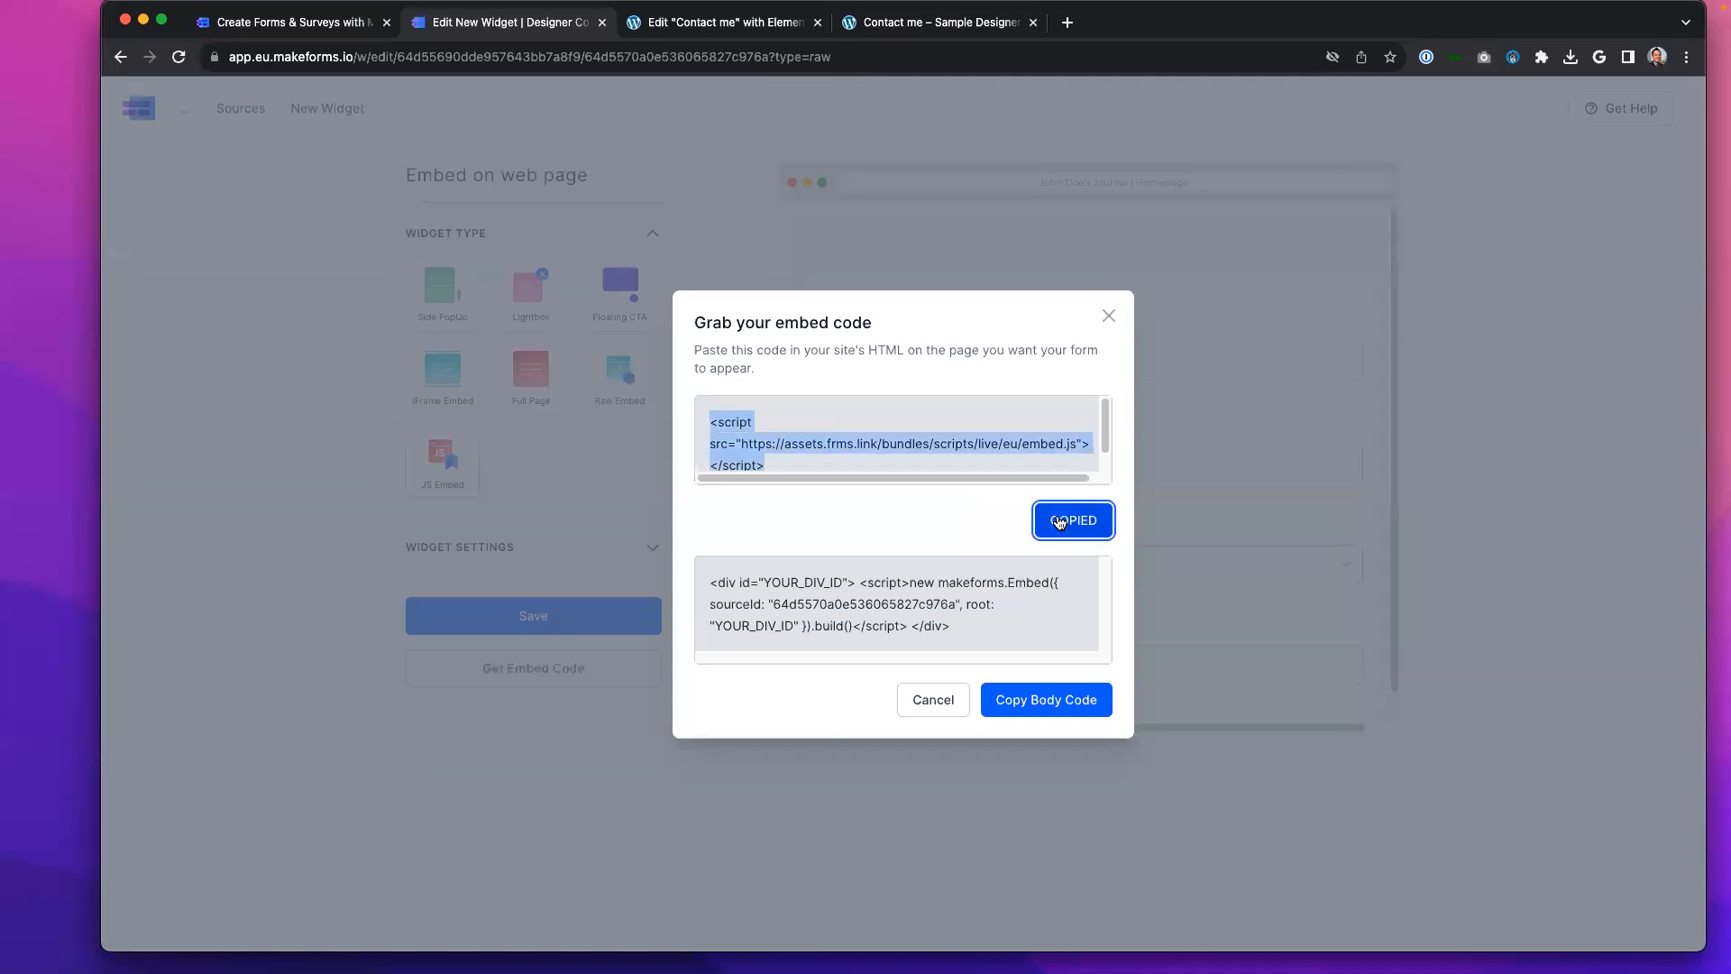
Step: Switch to the WordPress site, exit the Elementor editor of the Contact me page and open Elementor's Custom Code page
click(721, 27)
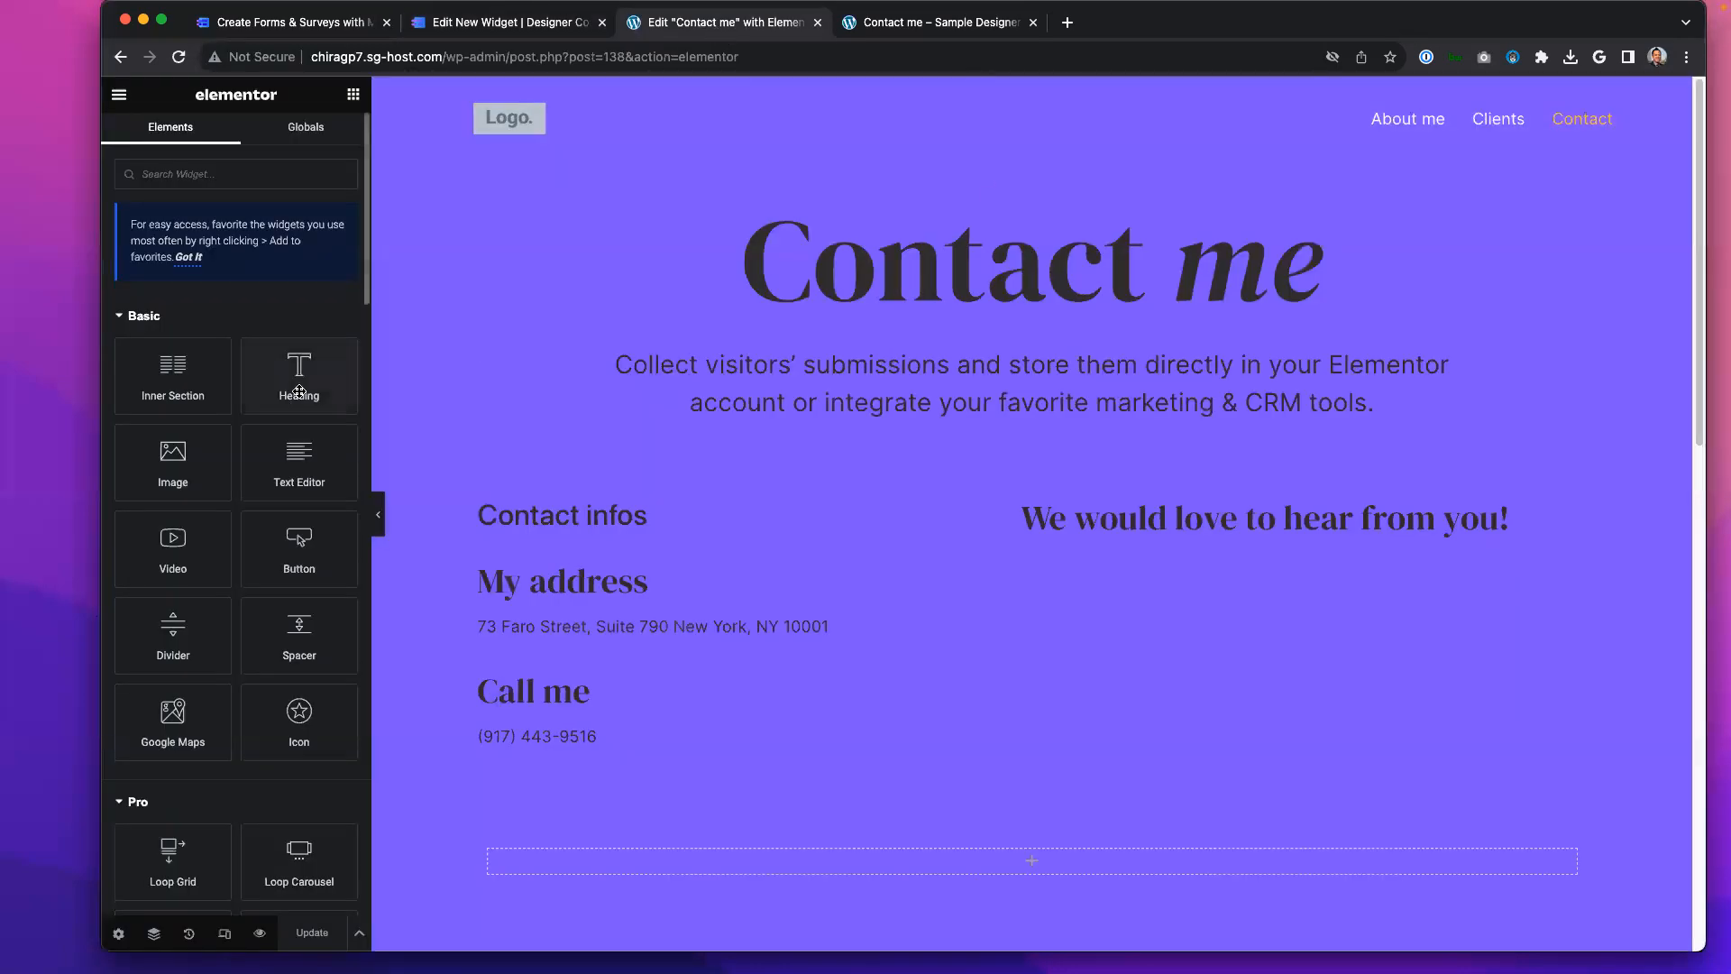
click(119, 96)
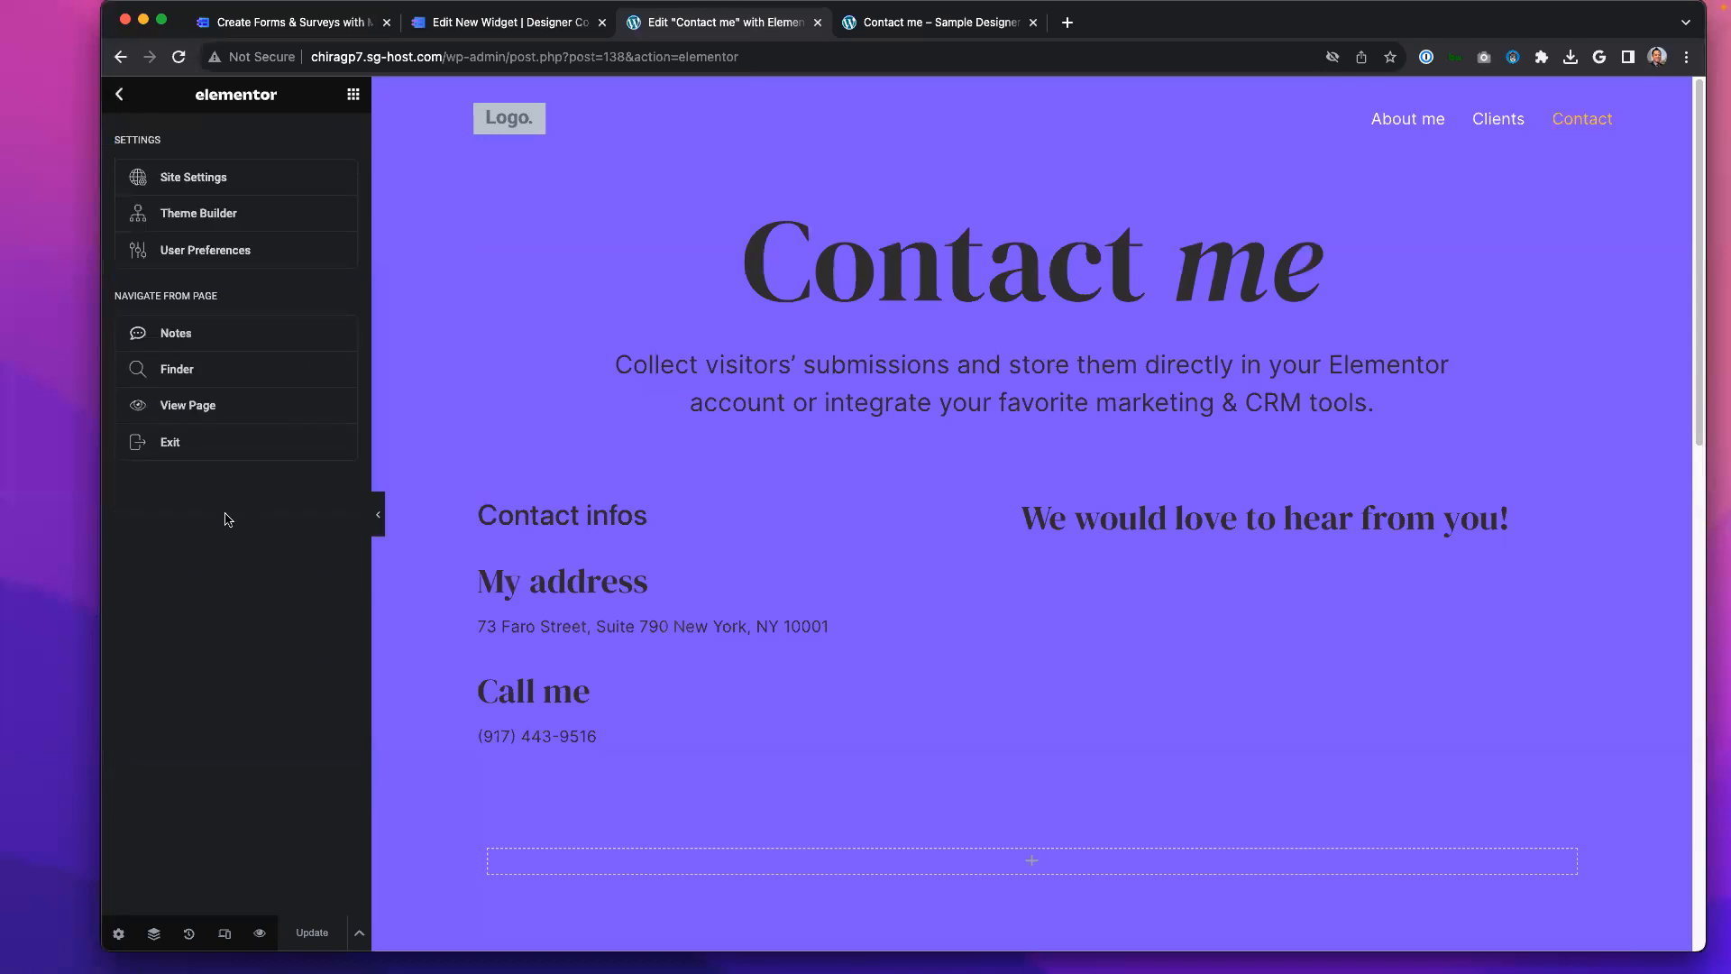
click(215, 458)
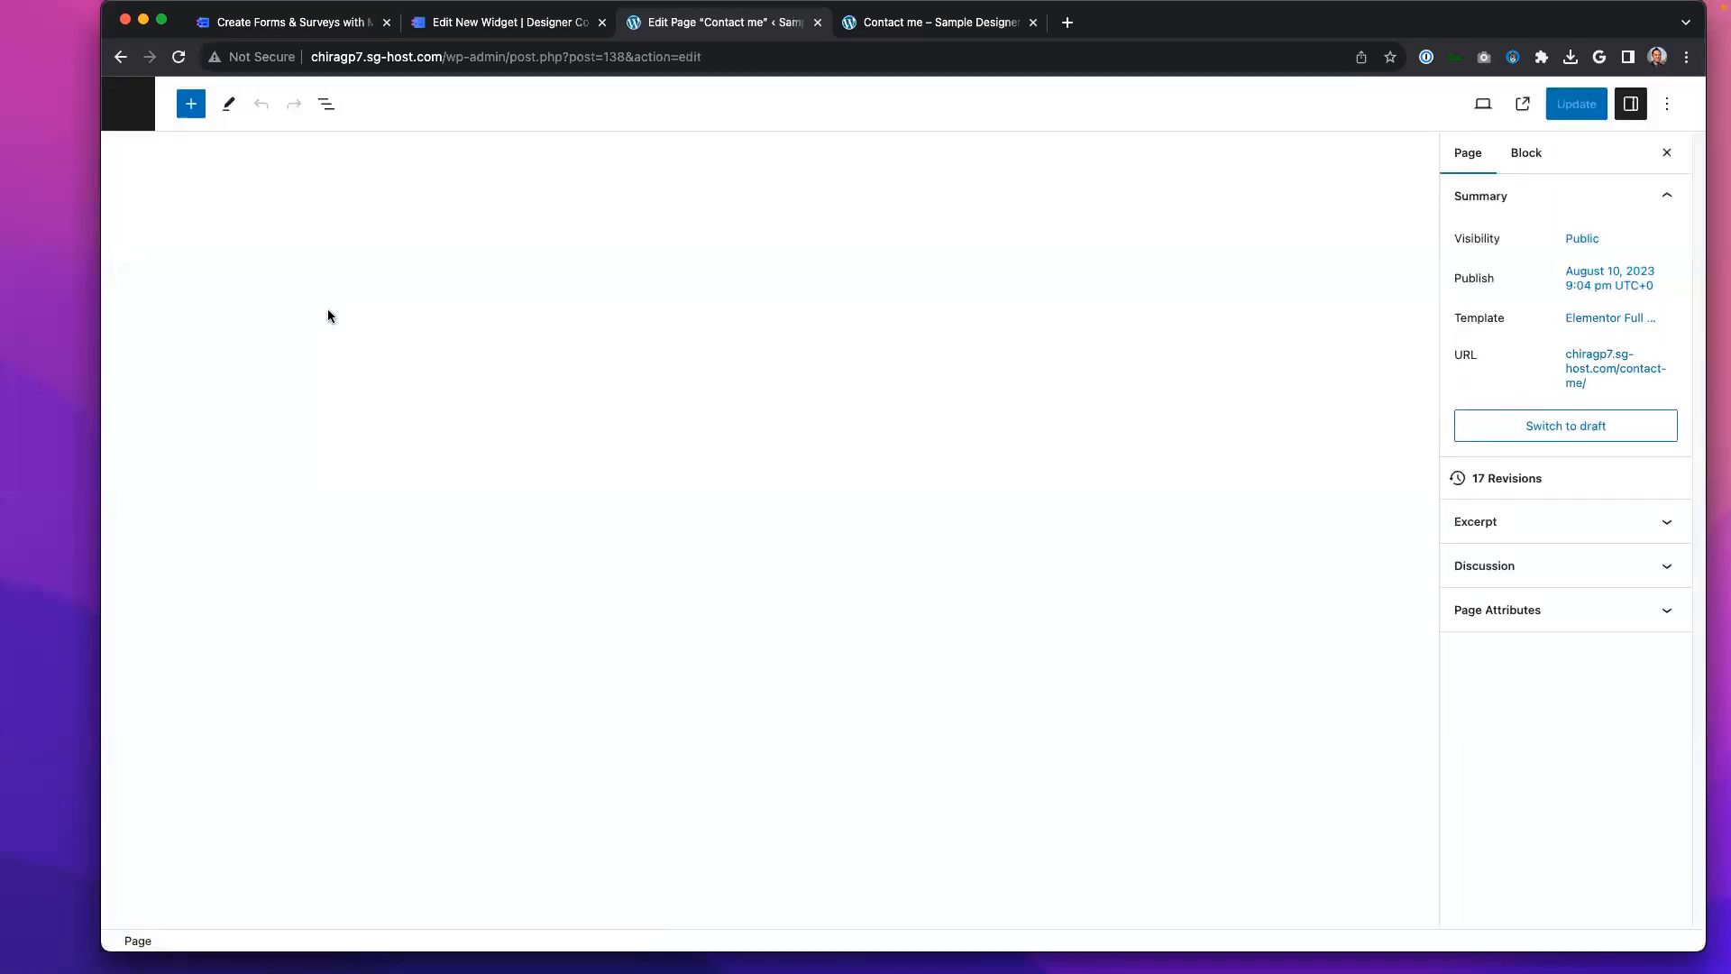
click(128, 104)
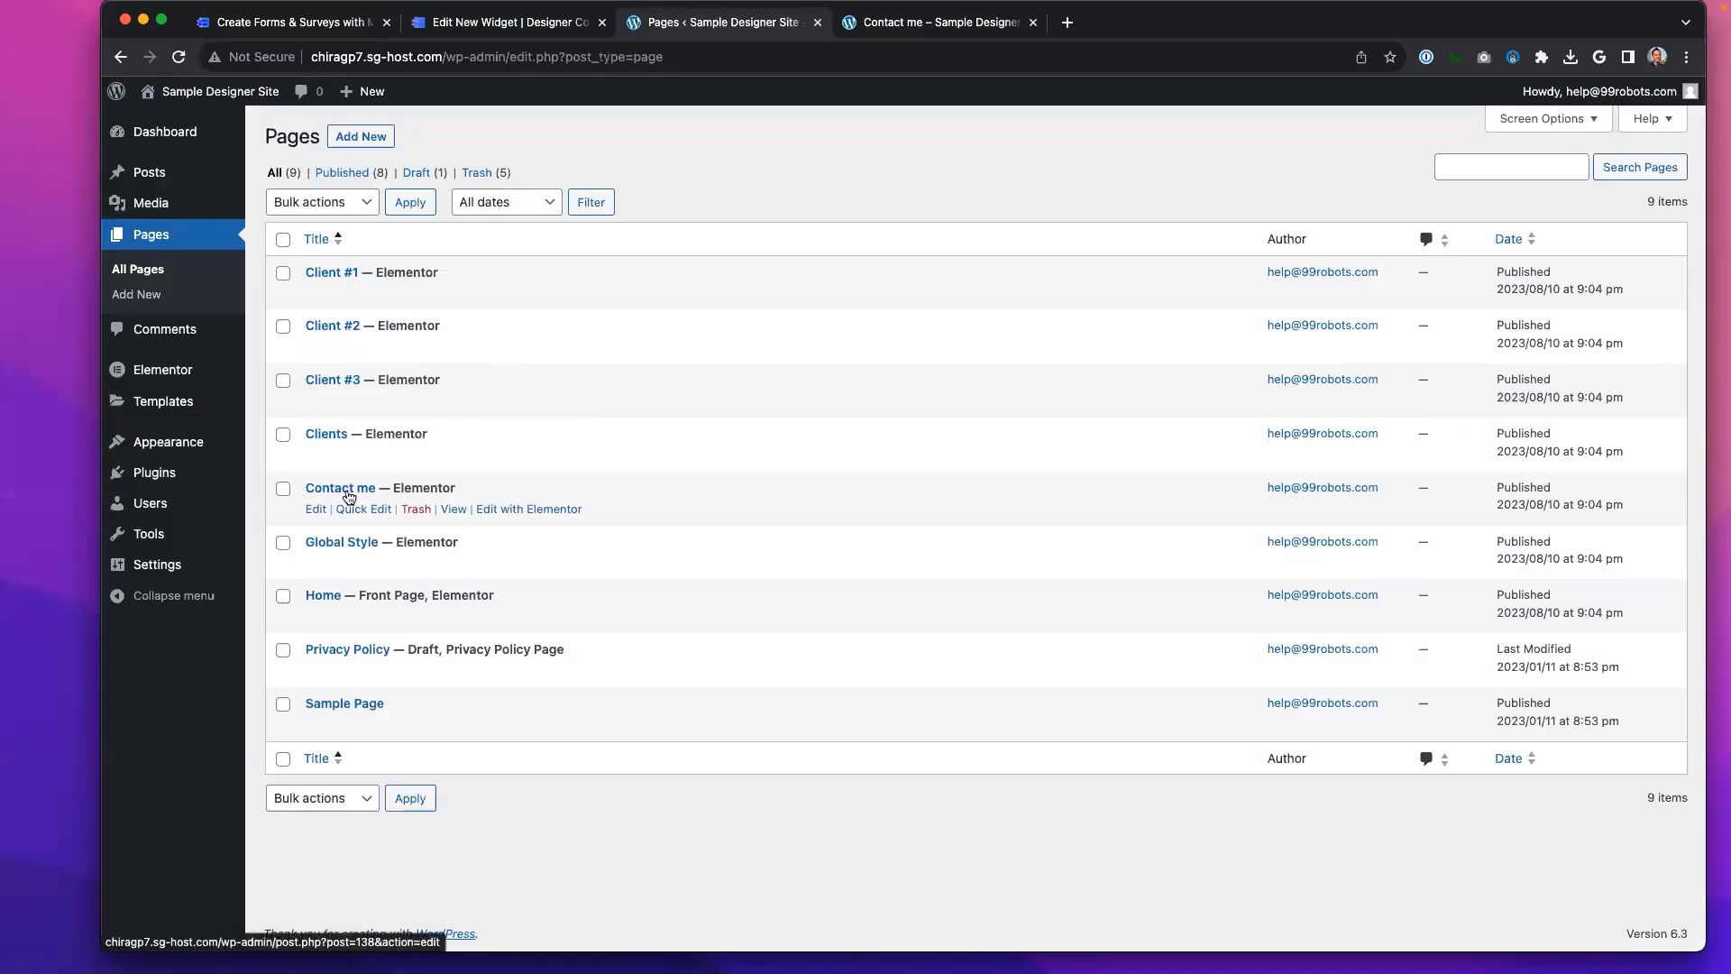
mouse_move(183, 377)
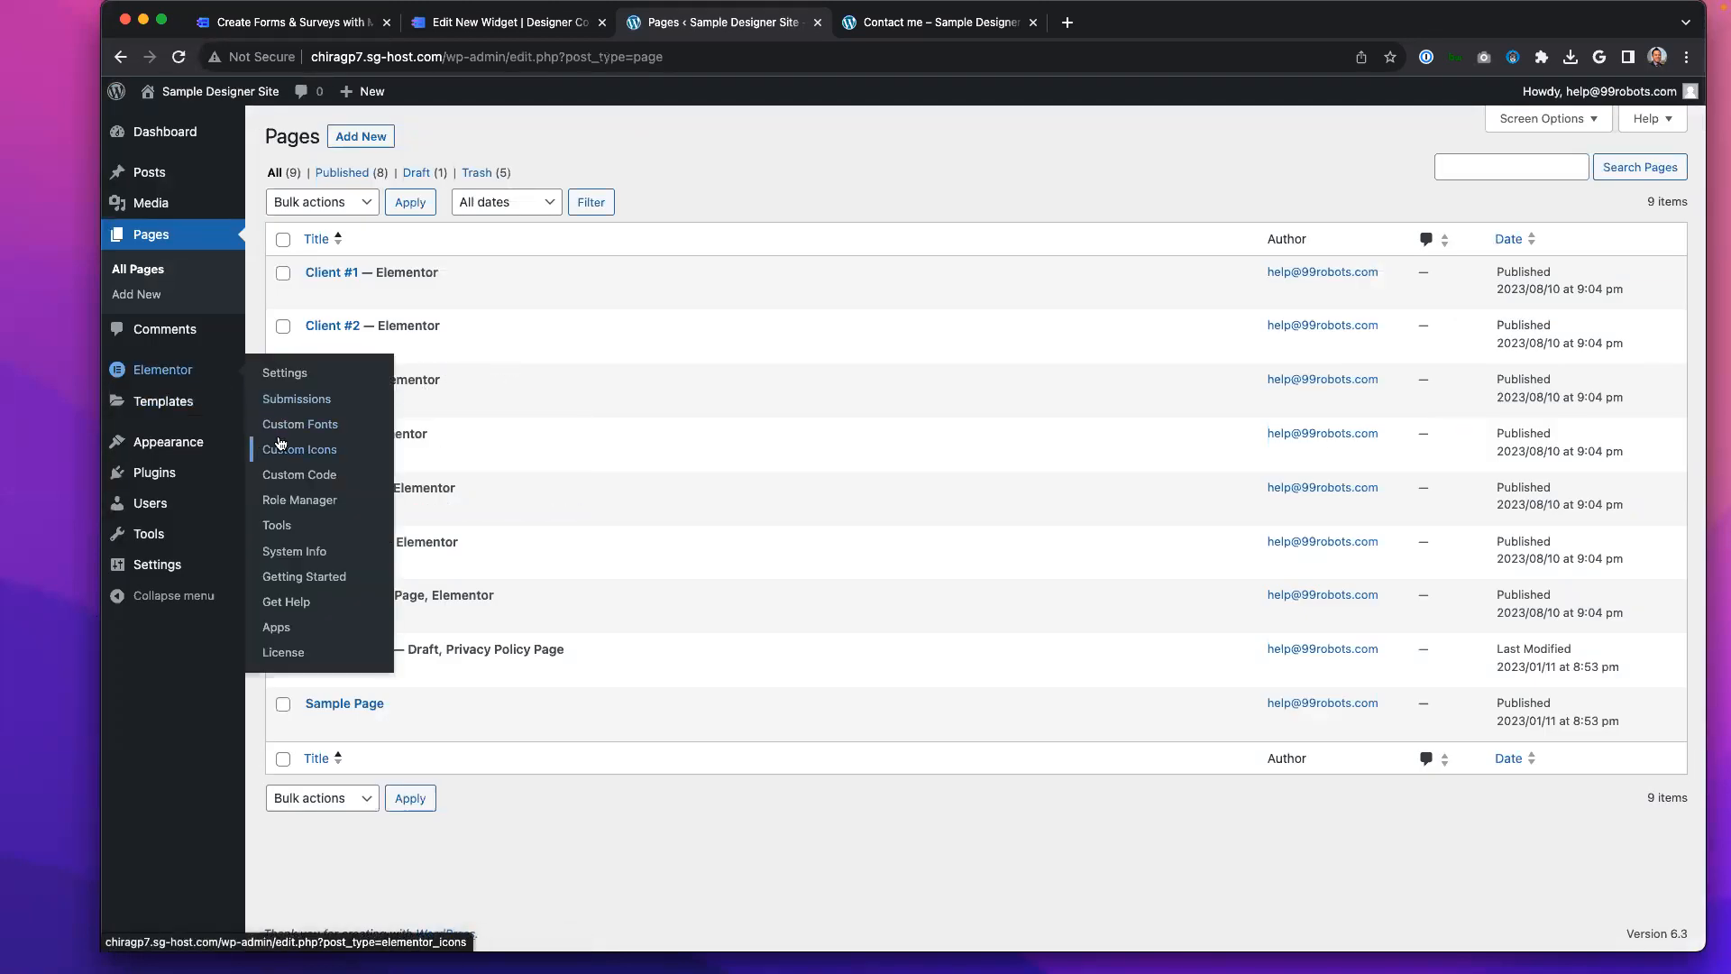
click(303, 475)
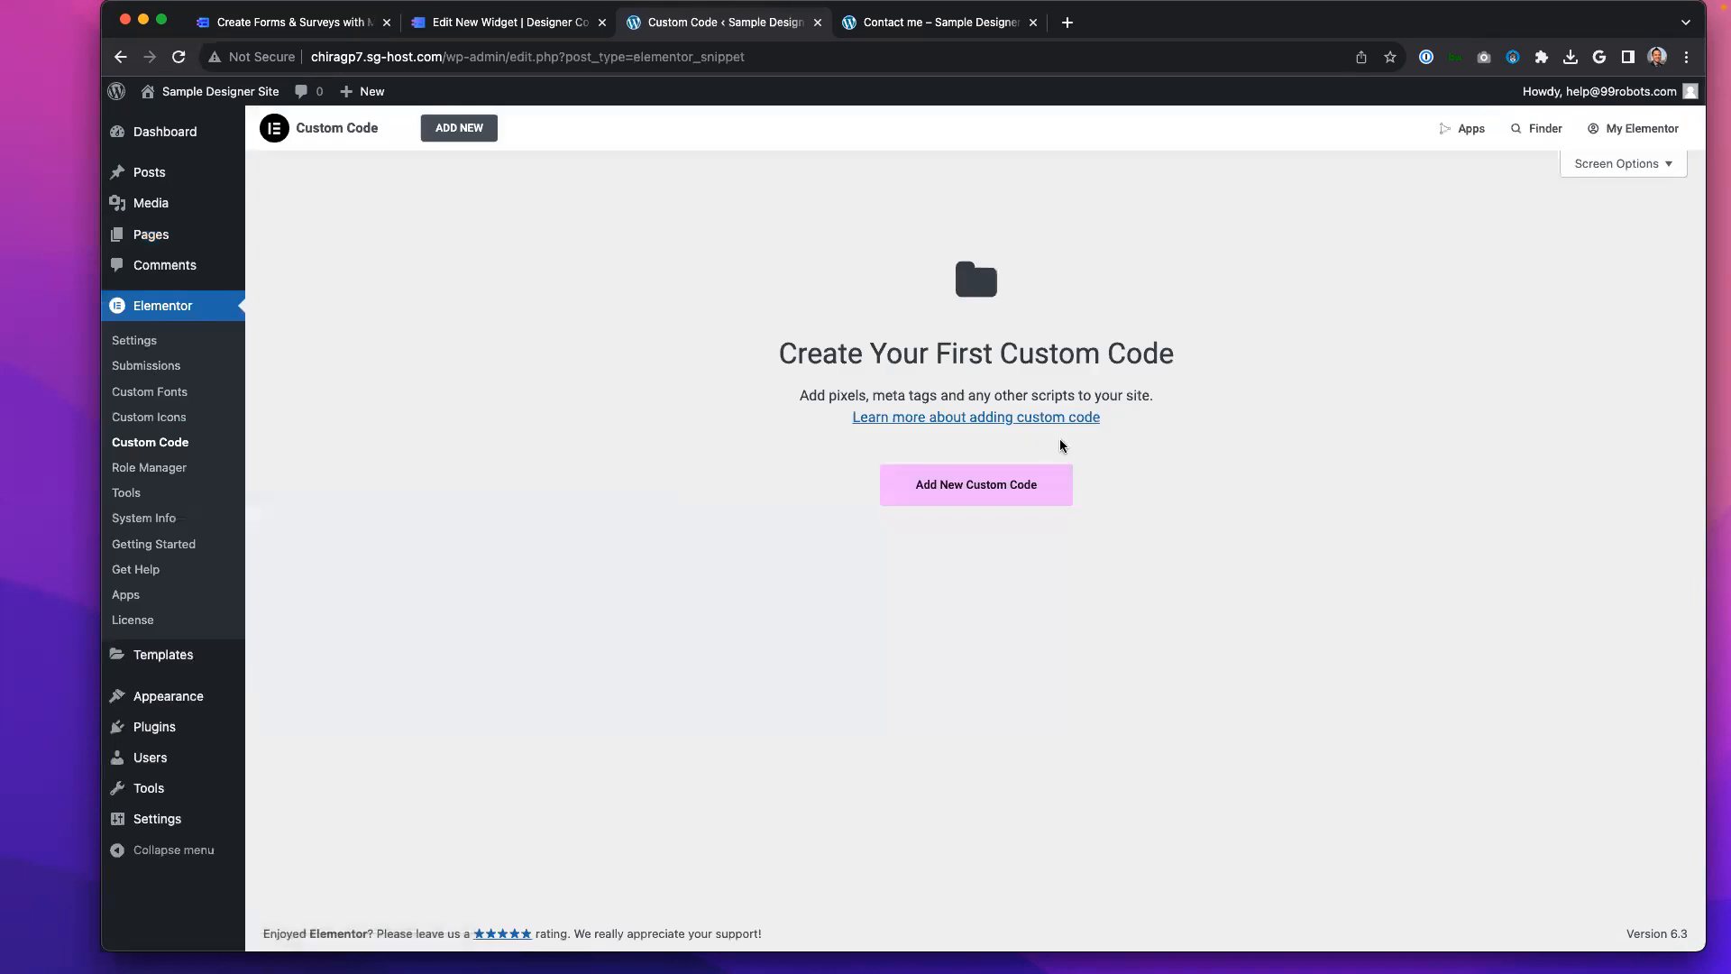
Step: Add a new custom code snippet titled "MakeForms Designer Contact Form JS Embed"
click(922, 501)
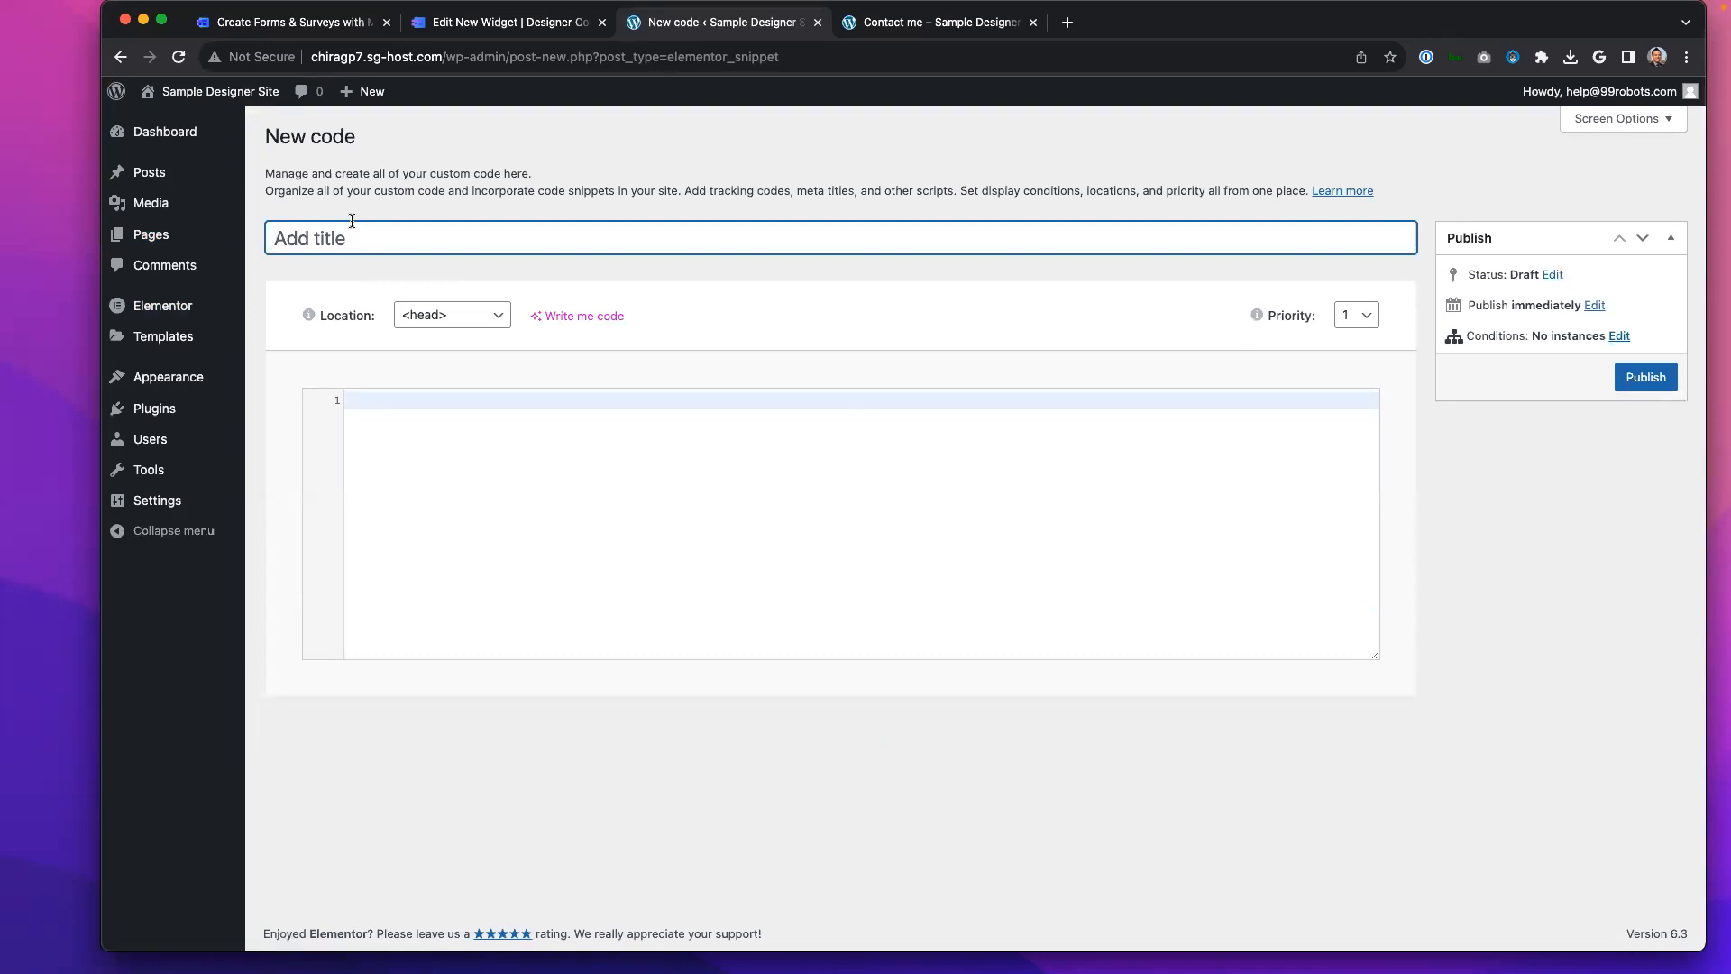
text(MakeForms Designer)
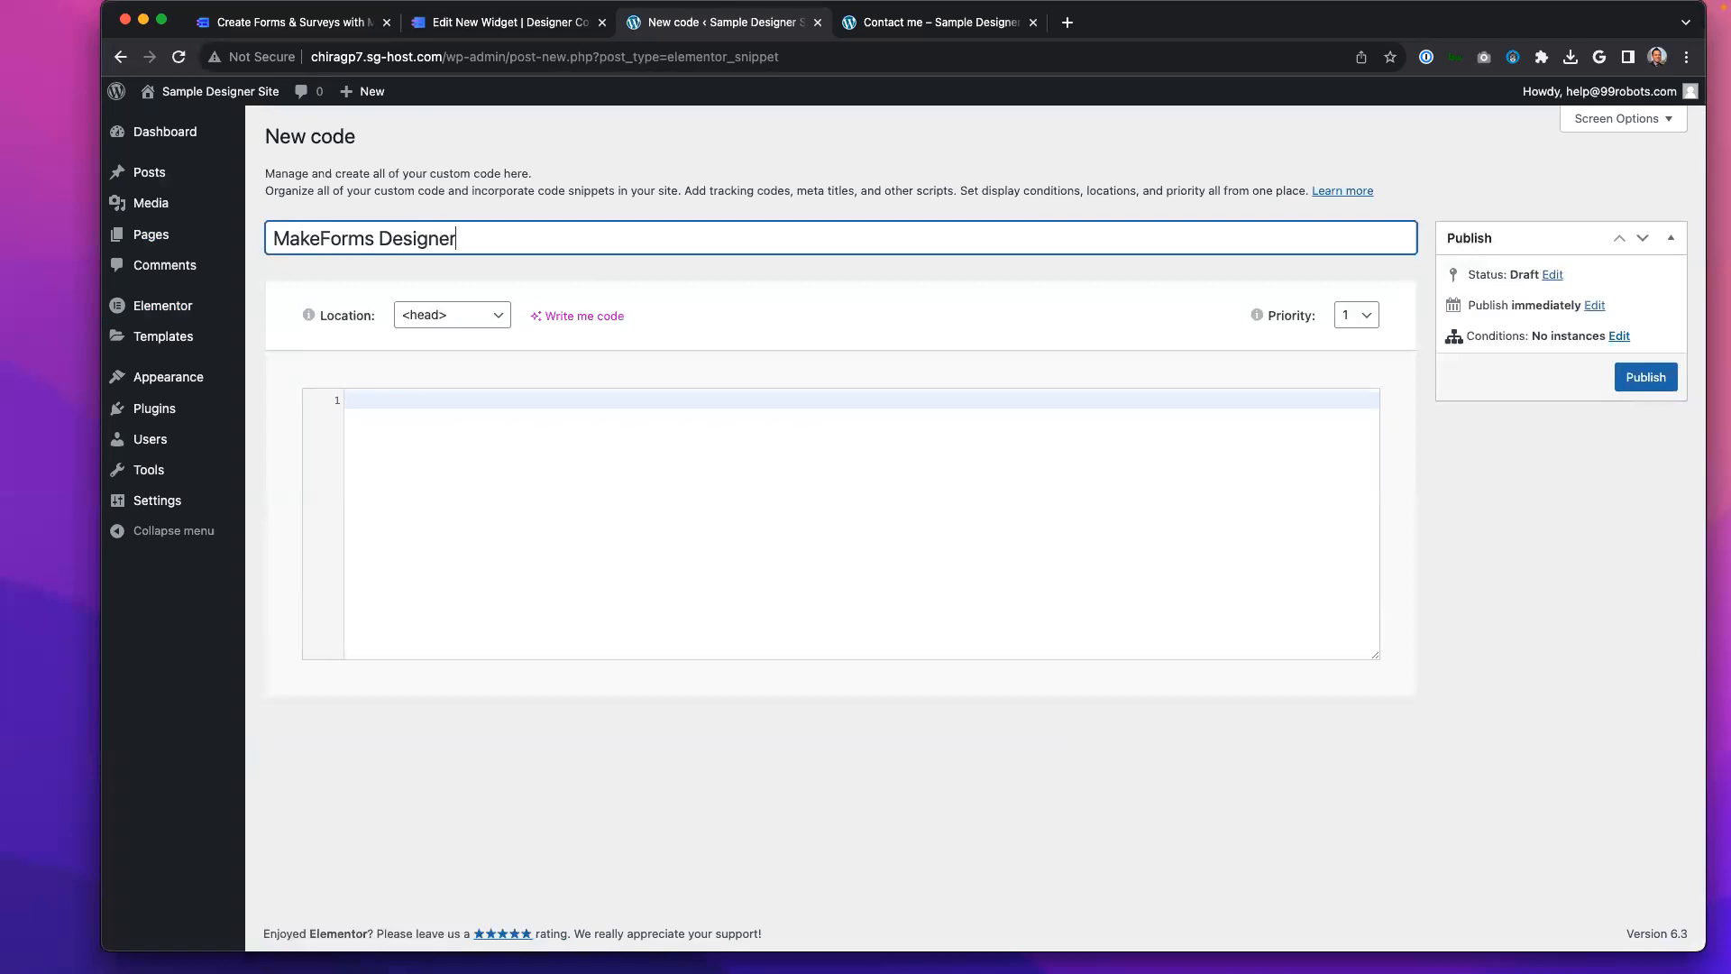
text( Contact JS Embed)
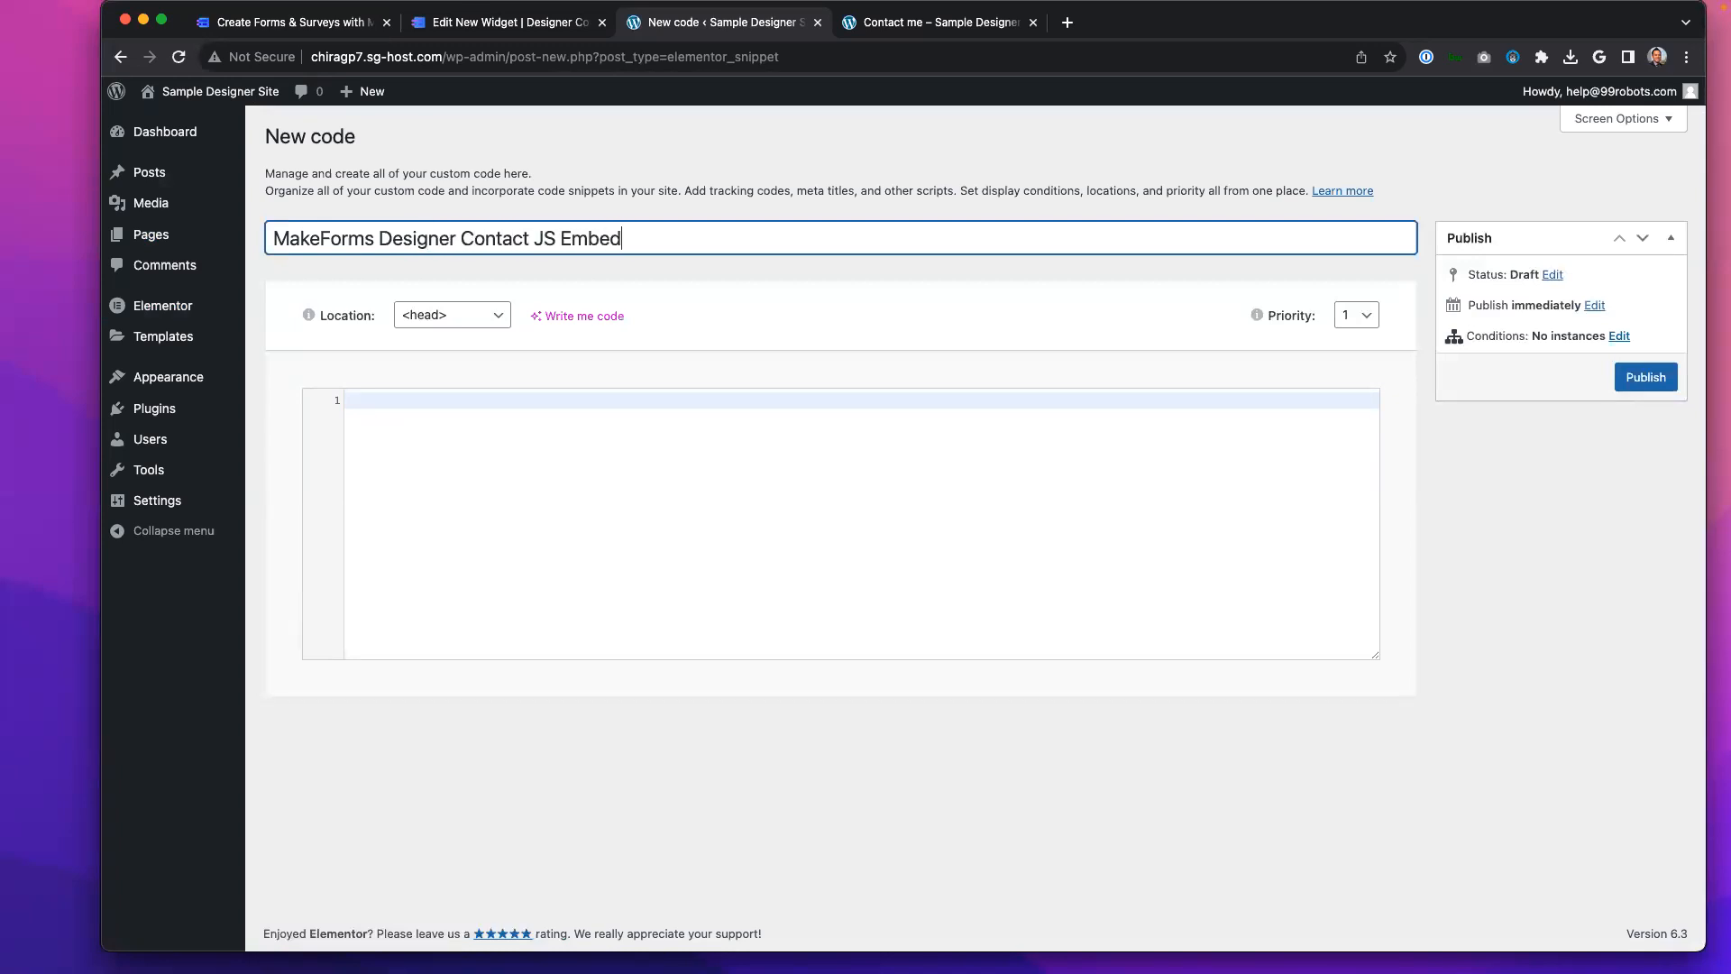
text(Form)
Step: Paste the copied head code into the snippet and publish it with the Include Entire Site condition
click(543, 399)
key(cmd+v)
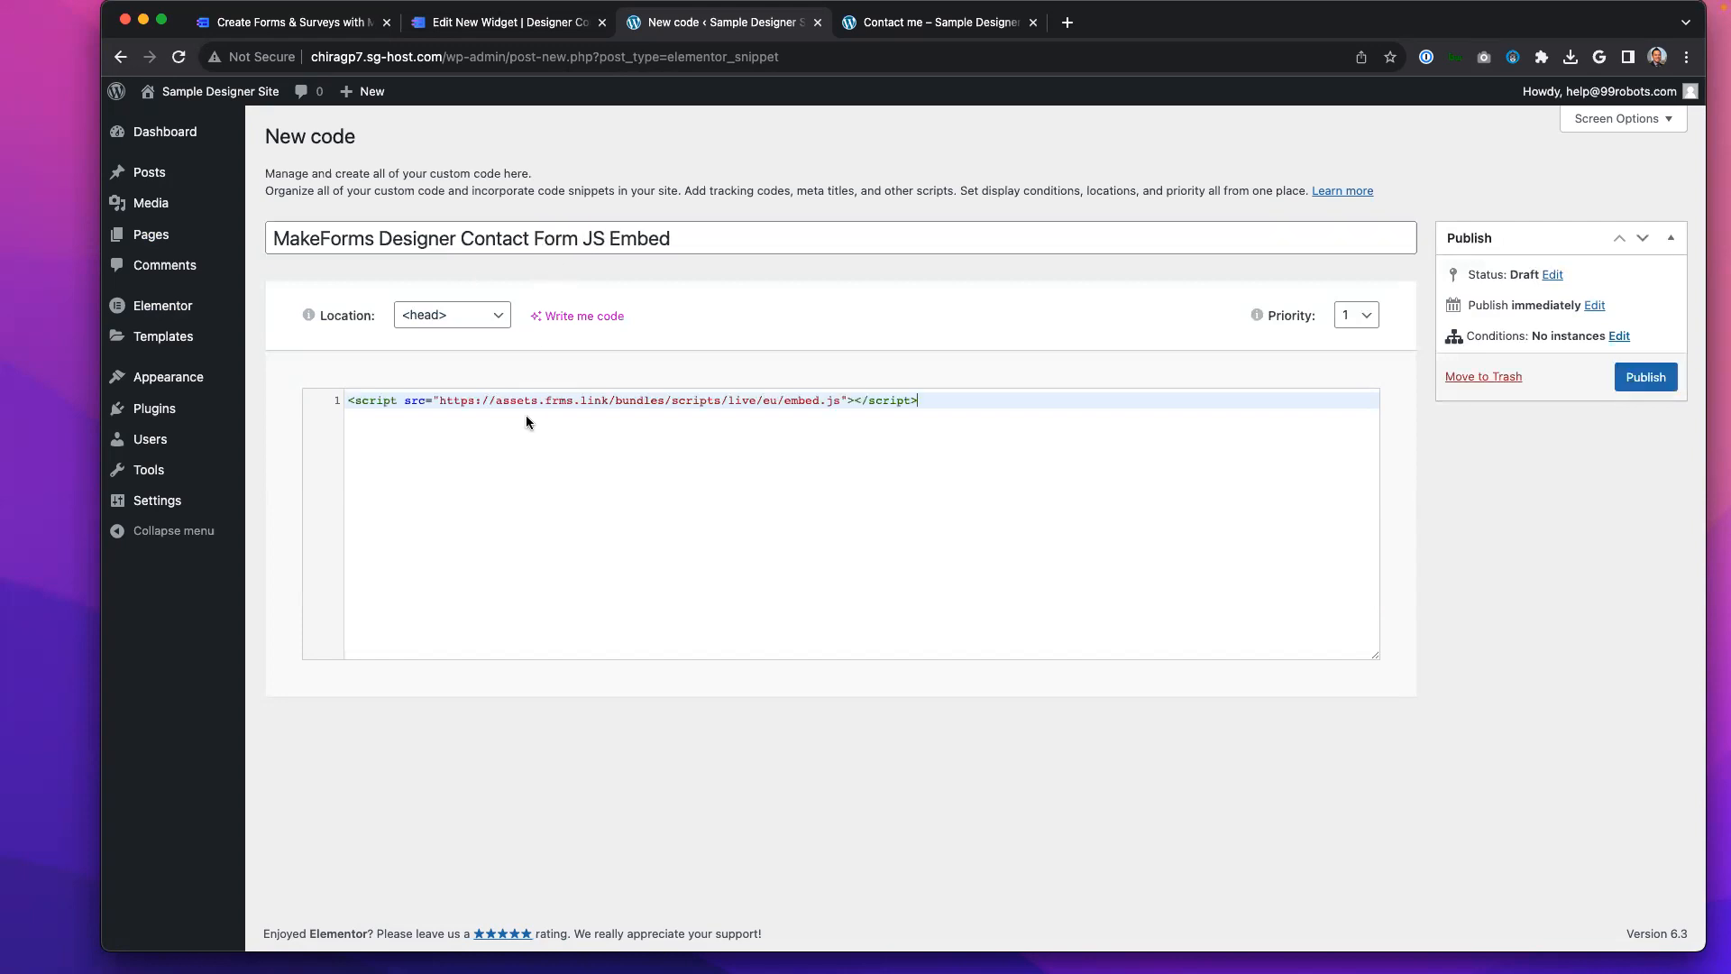
click(1645, 377)
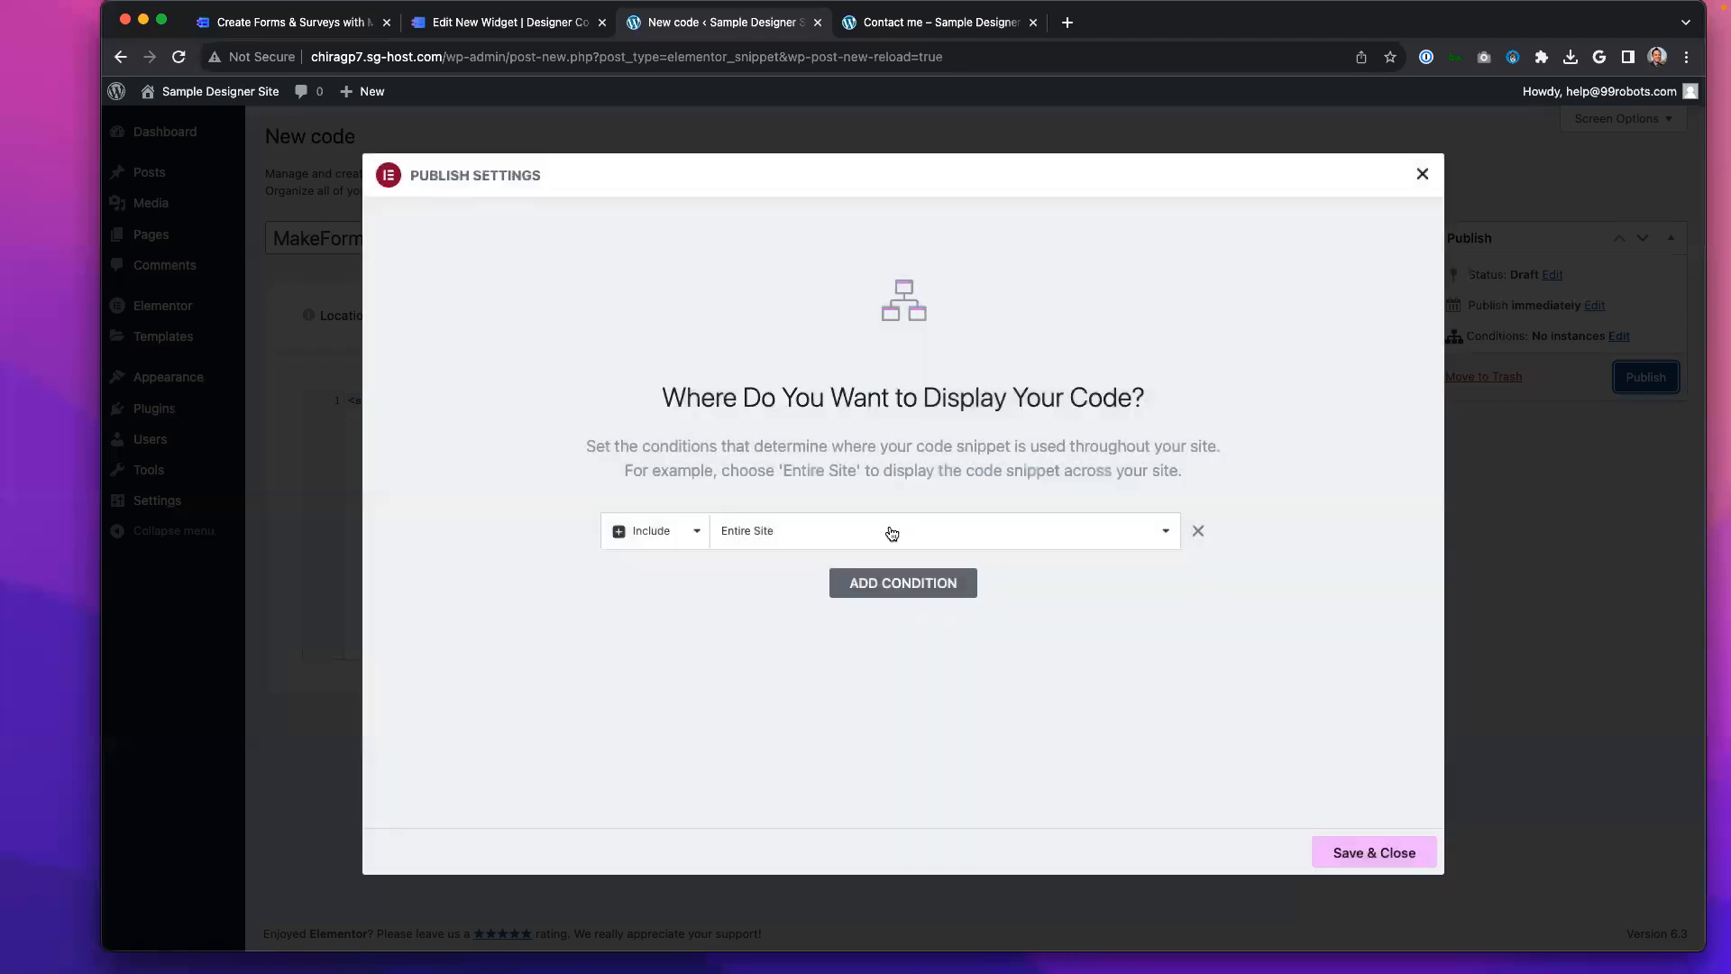
click(1367, 851)
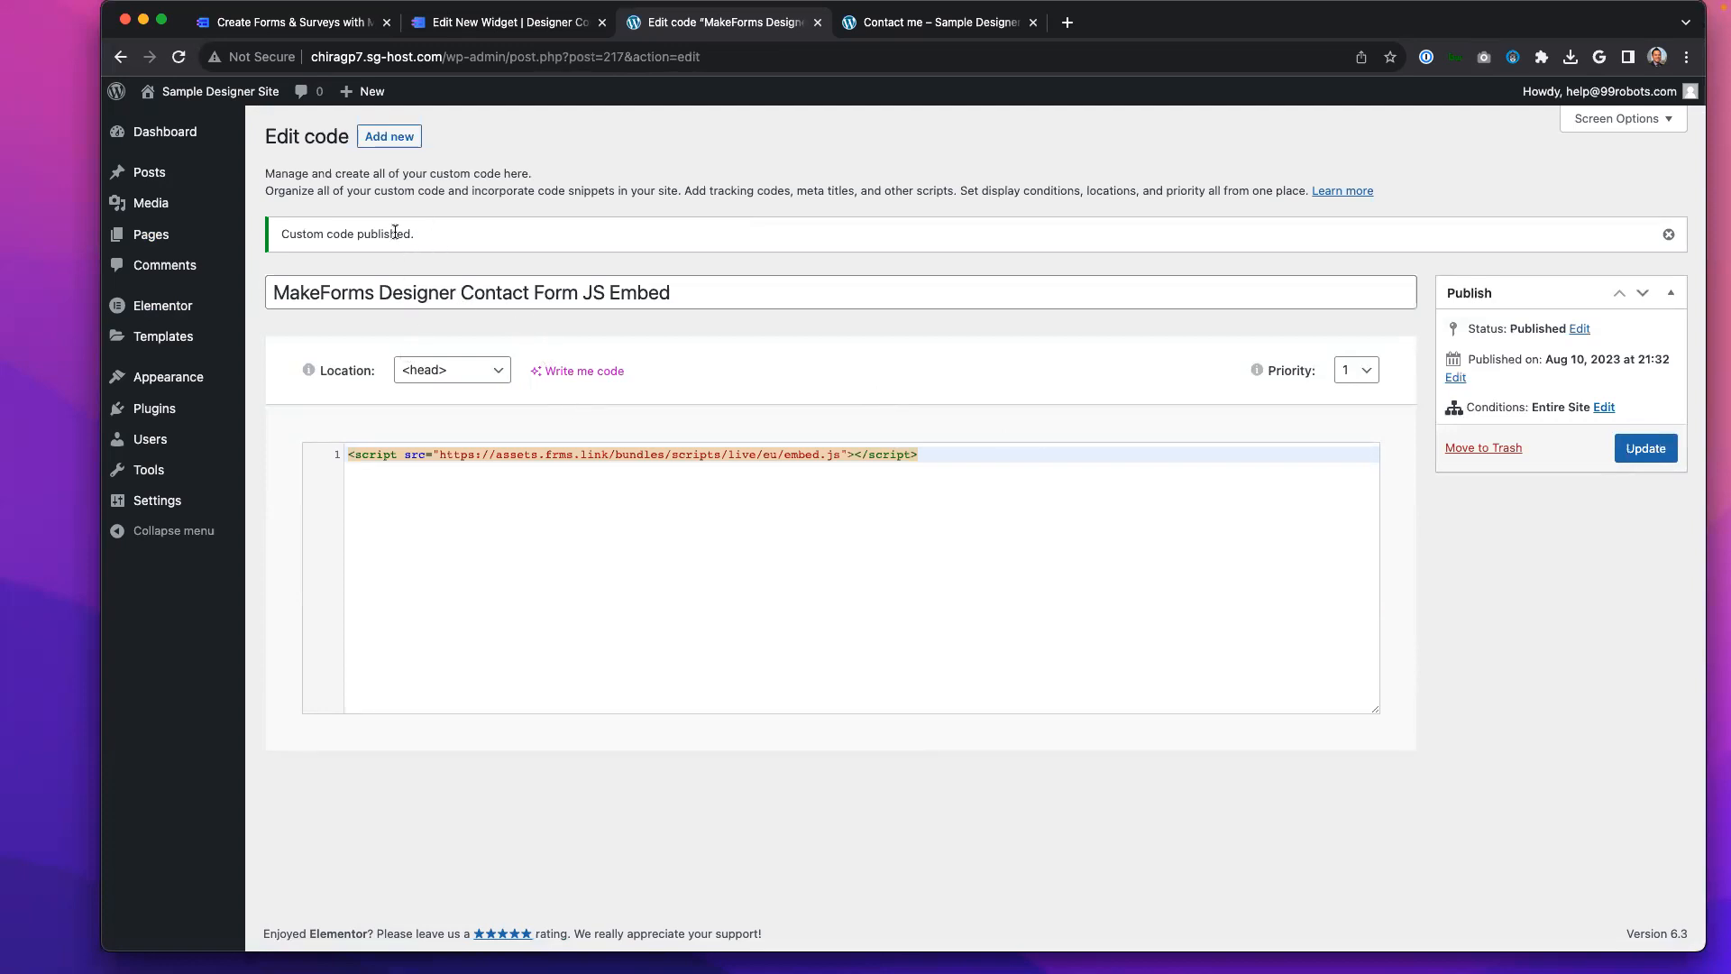
Step: In a new browser tab, search for "header footer code manager wordpress" and look over the Header Footer Code Manager plugin page
click(1067, 22)
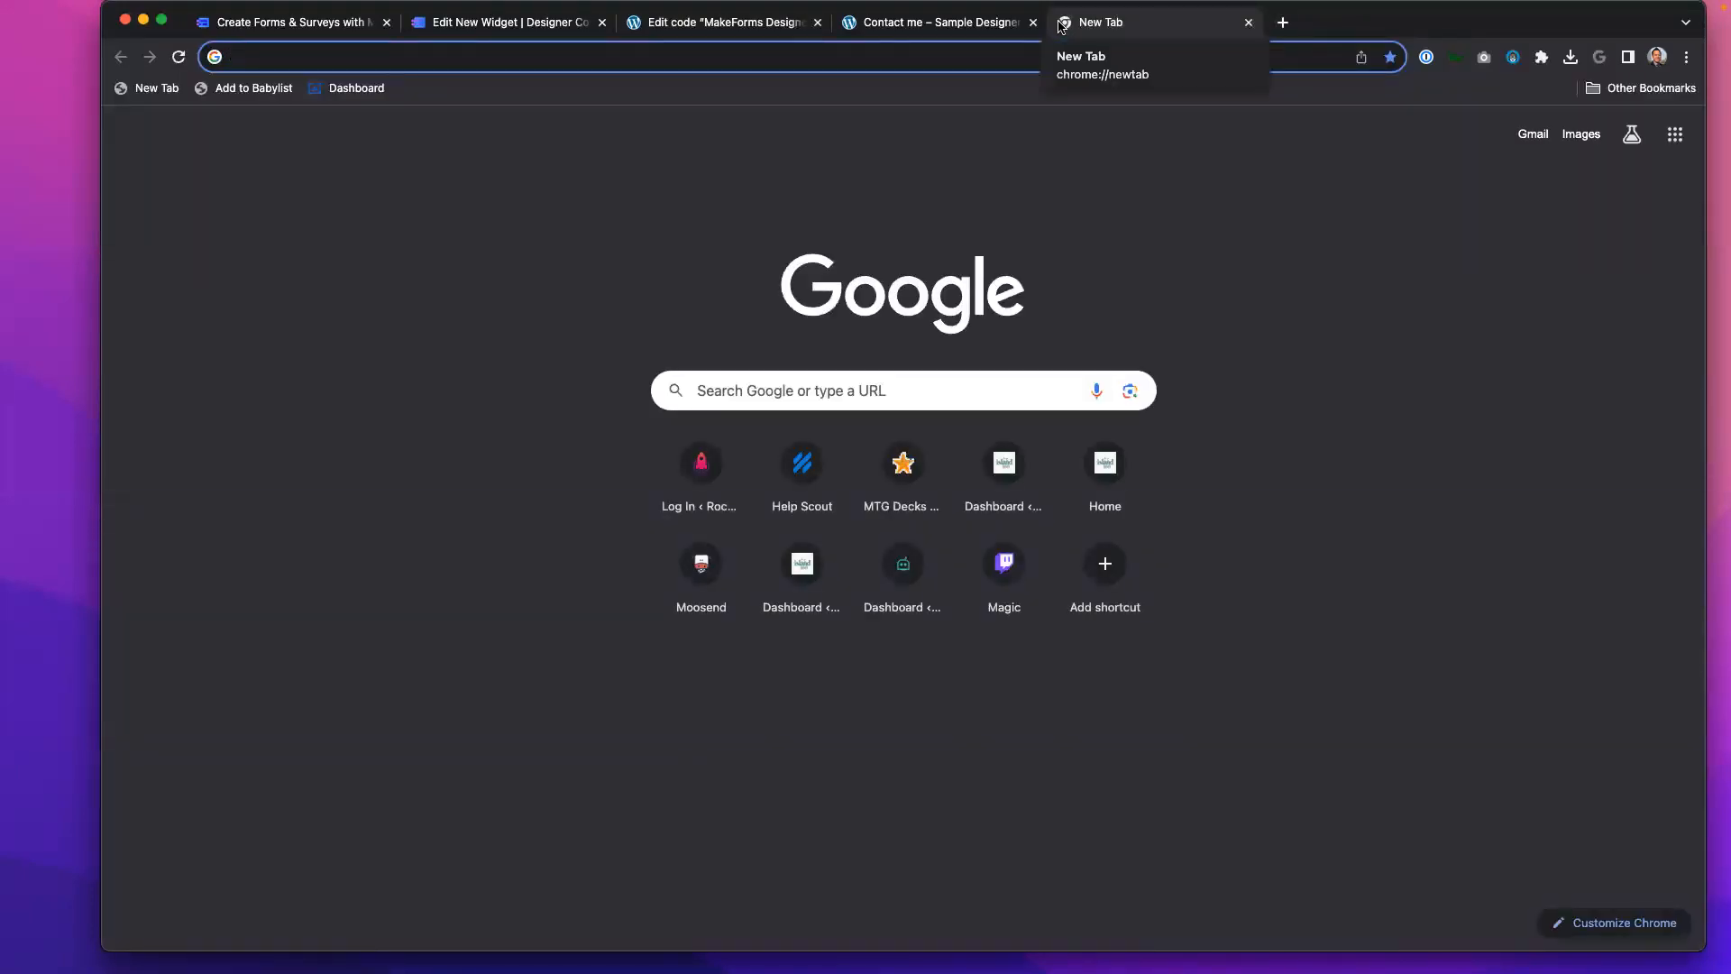
text(h)
key(BackSpace)
key(BackSpace)
text(header fo)
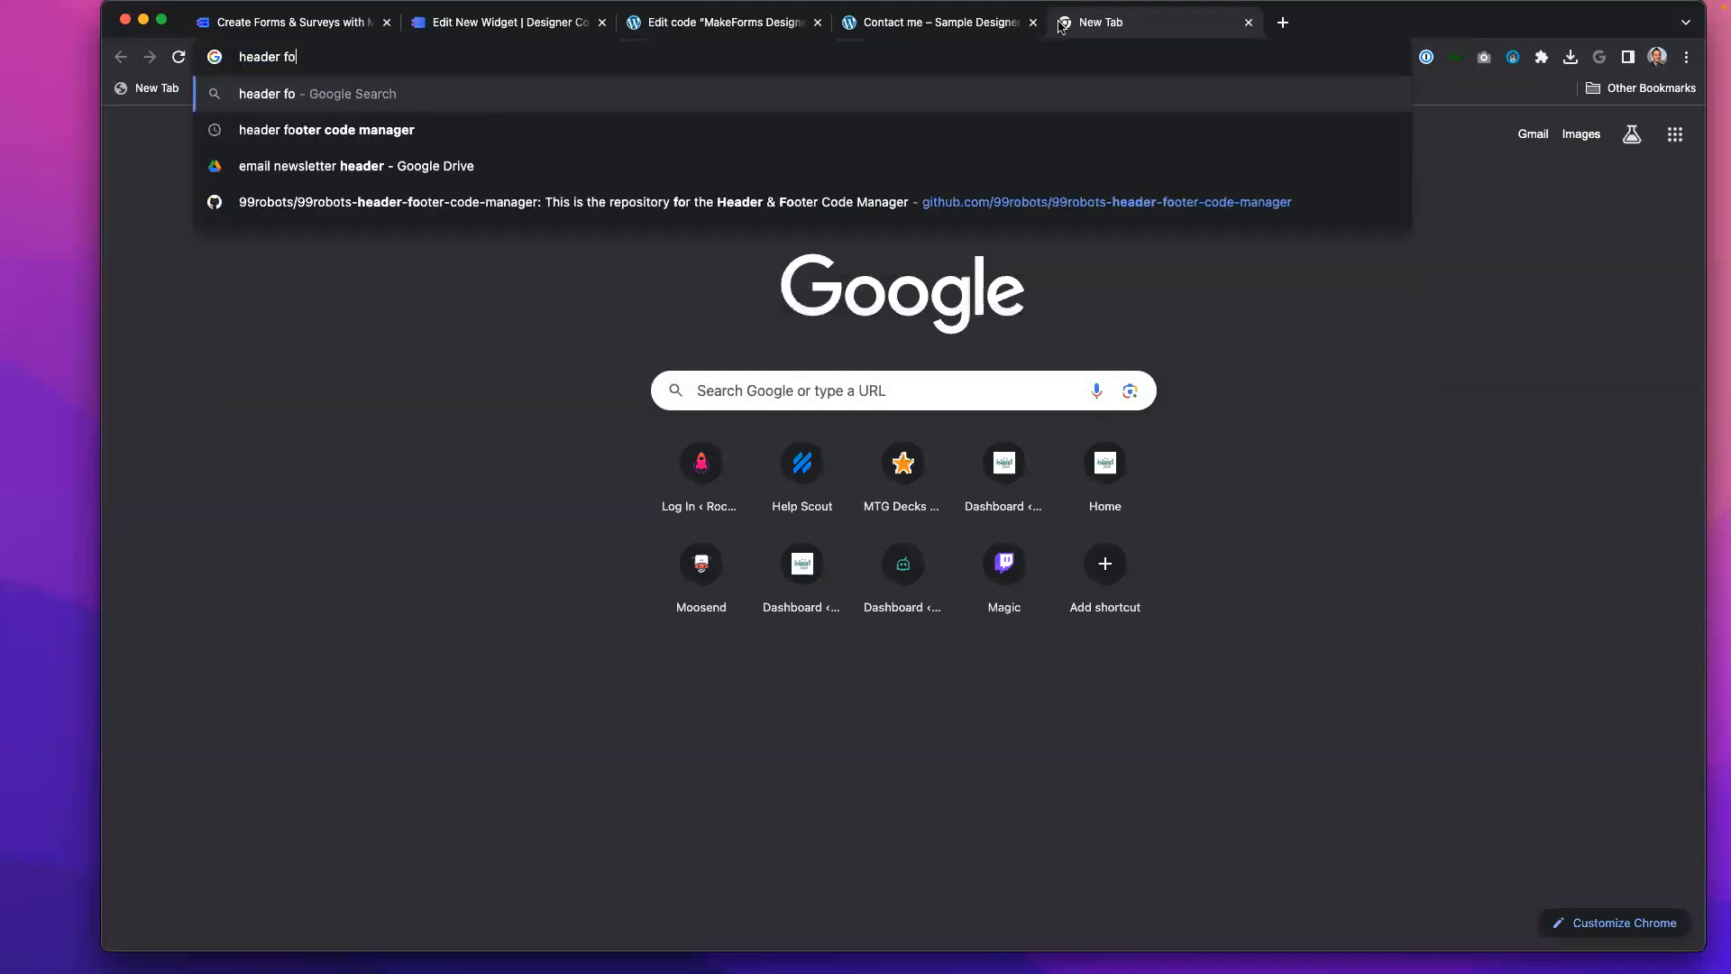
text(oter code manager )
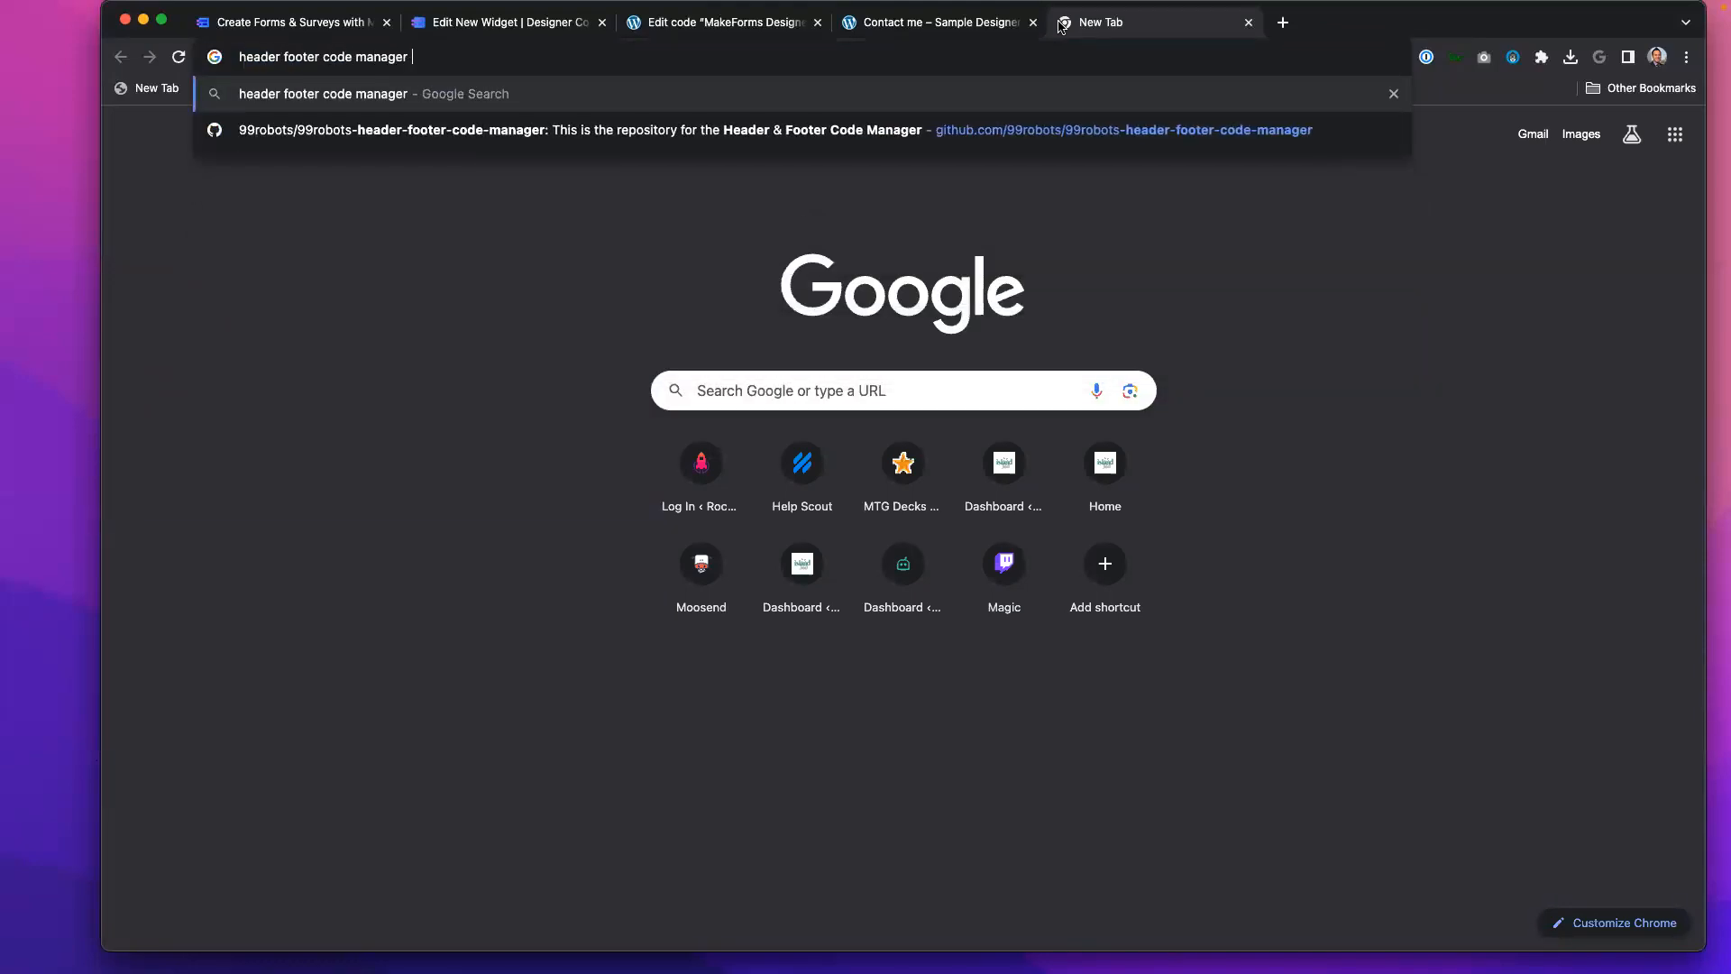
text(wordpress)
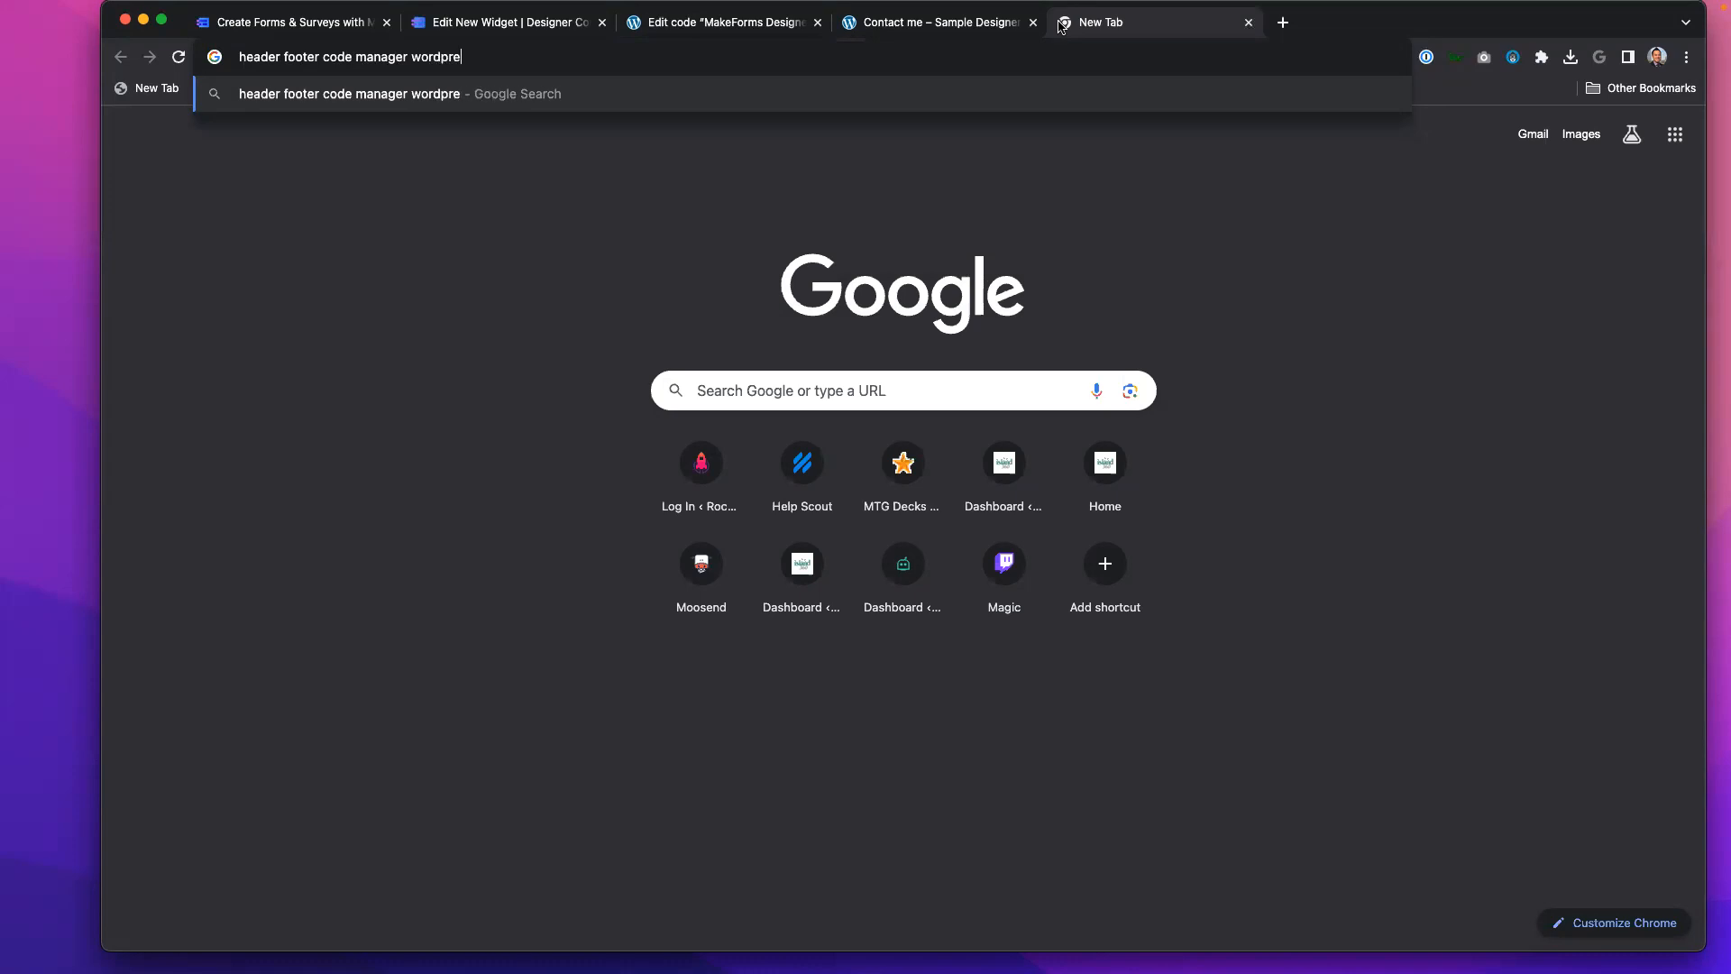
key(Return)
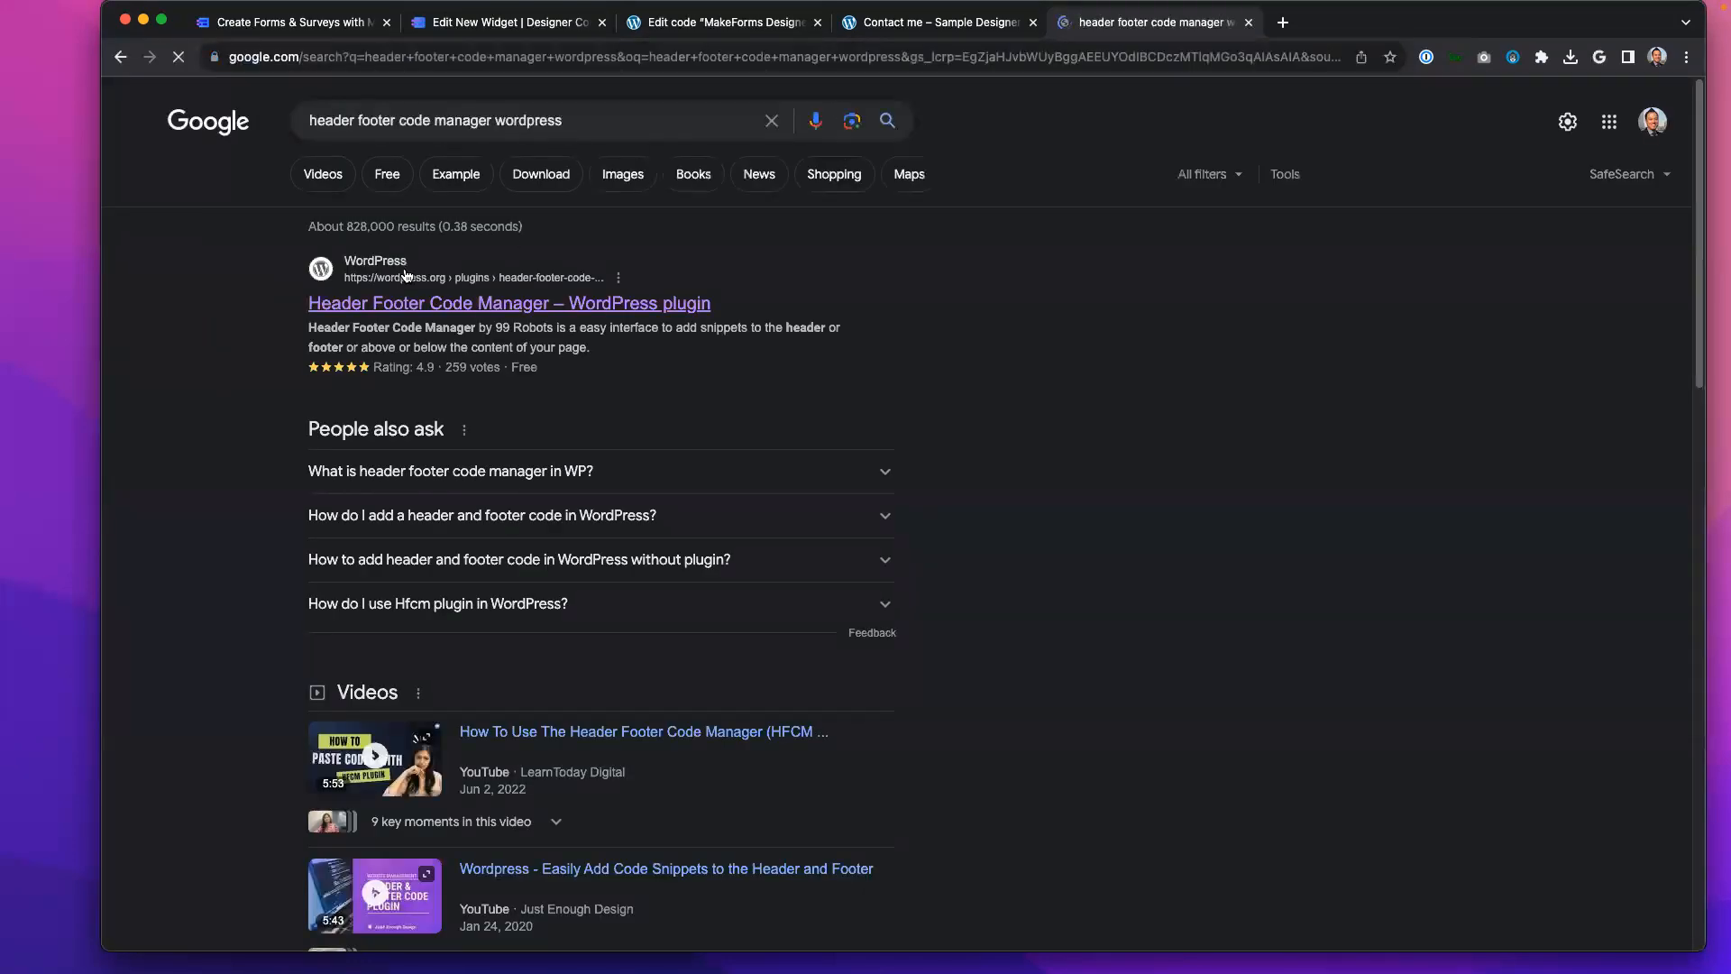
click(404, 309)
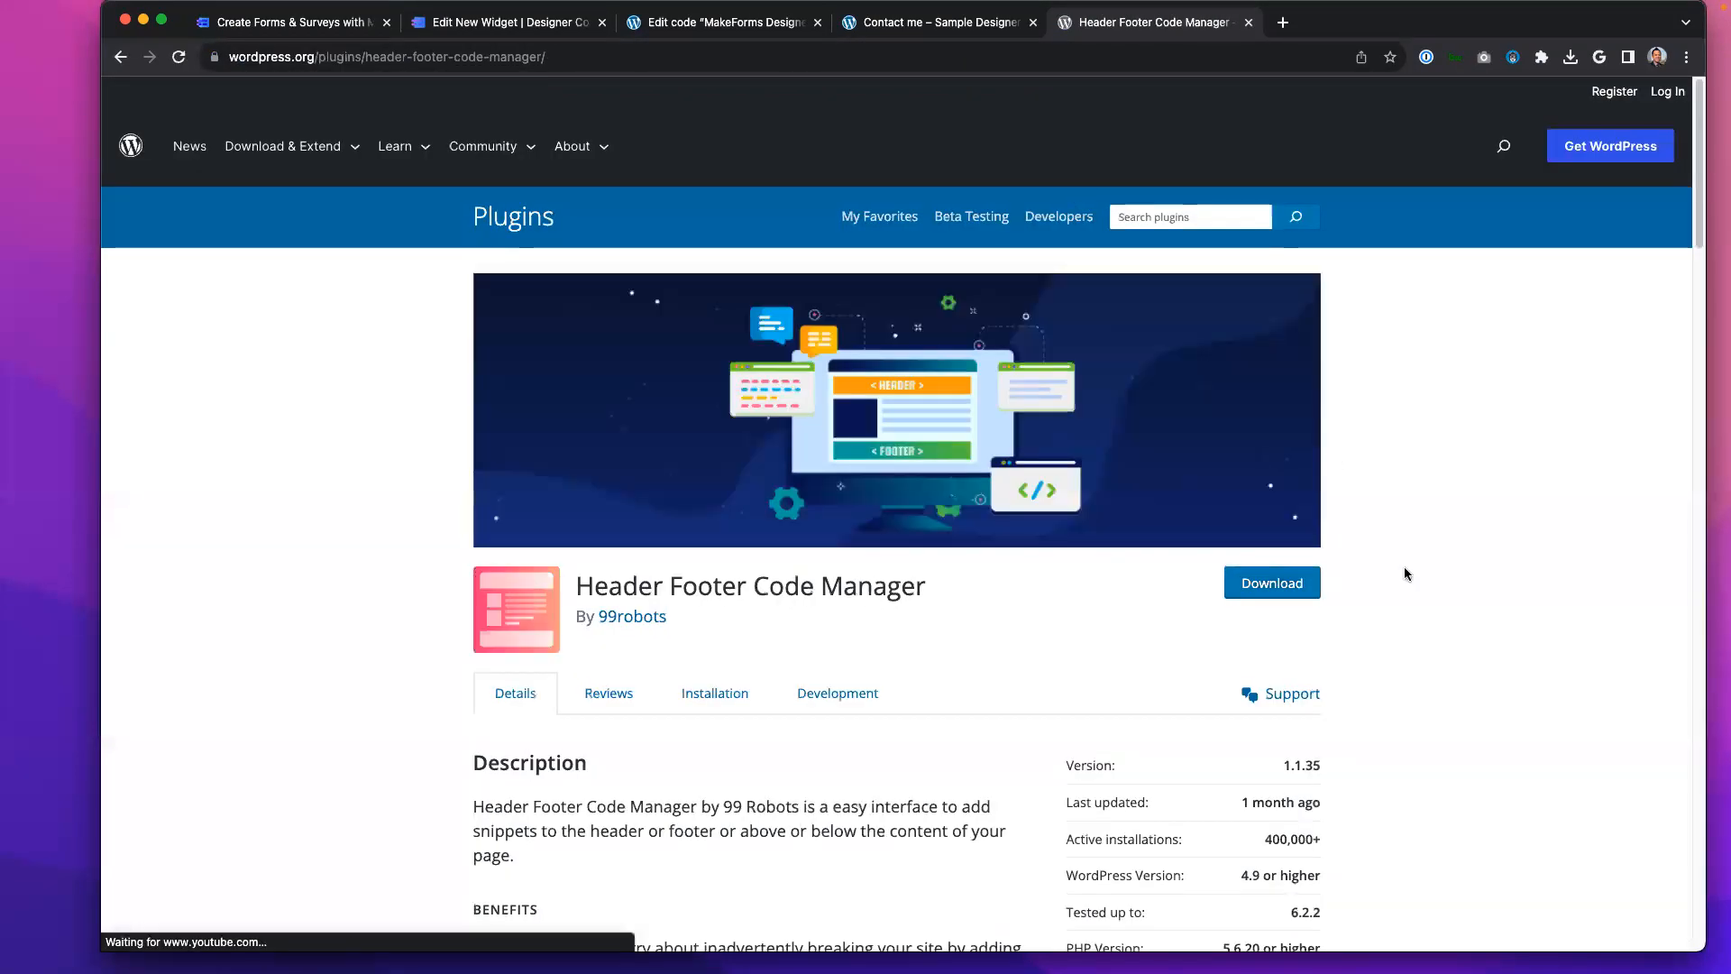
scroll(1398, 560, down, 3)
scroll(1393, 566, up, 2)
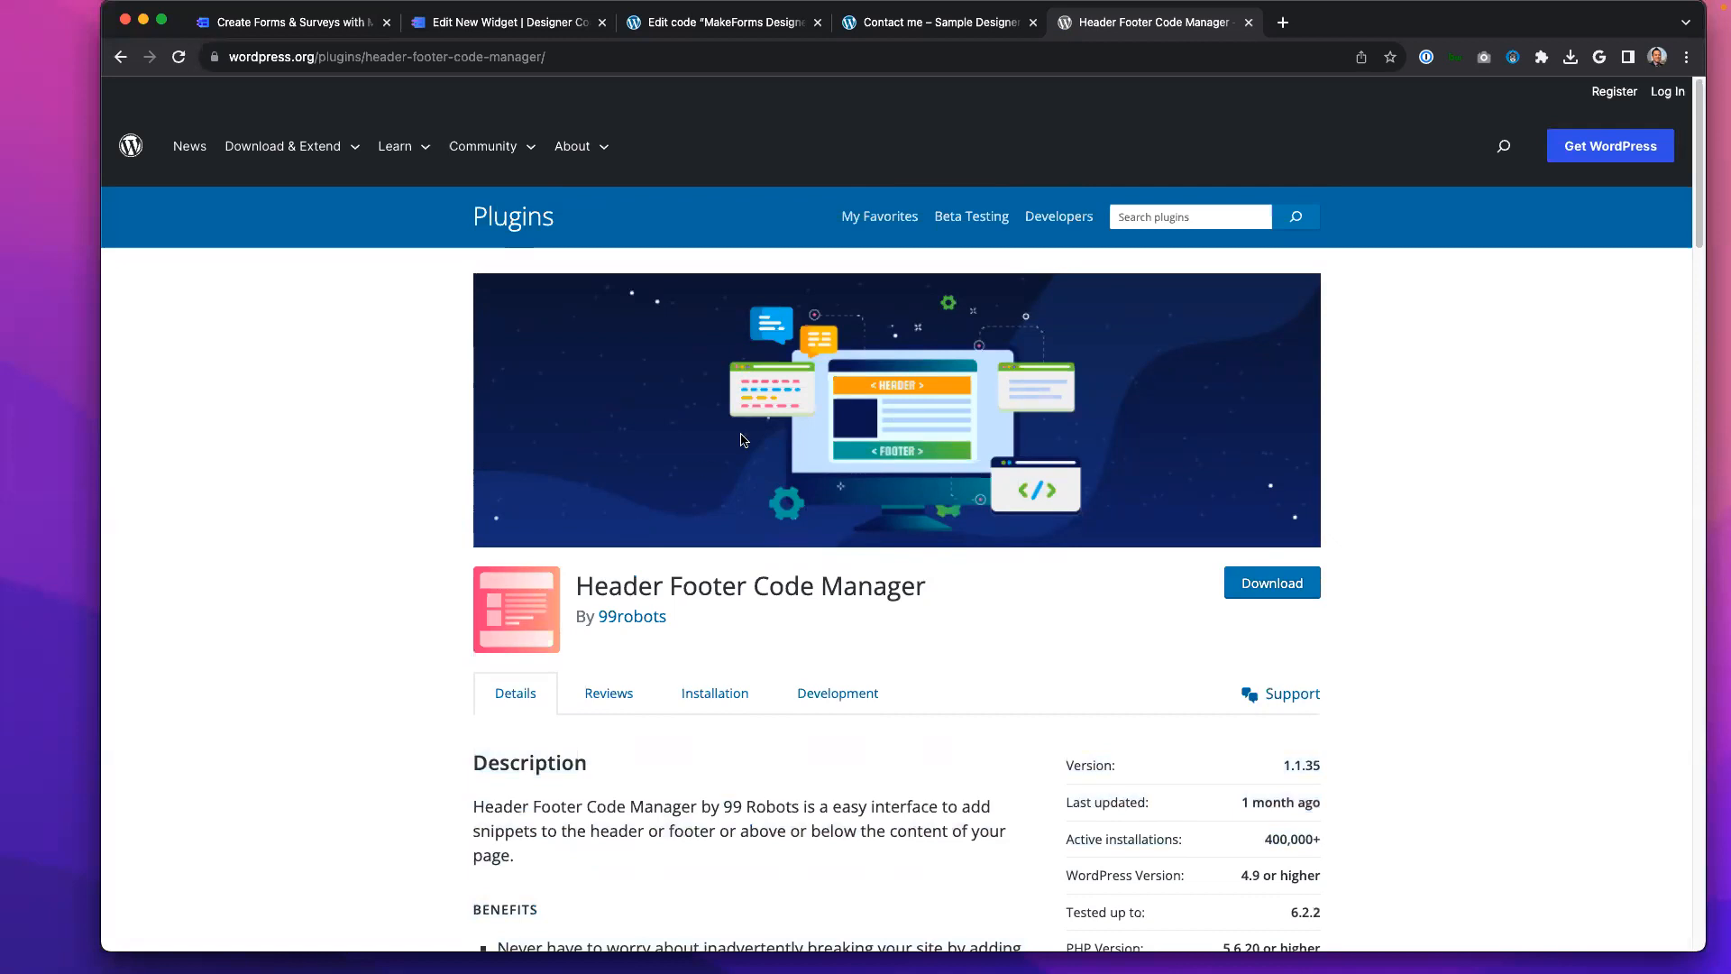
scroll(1082, 475, down, 3)
scroll(1077, 433, up, 2)
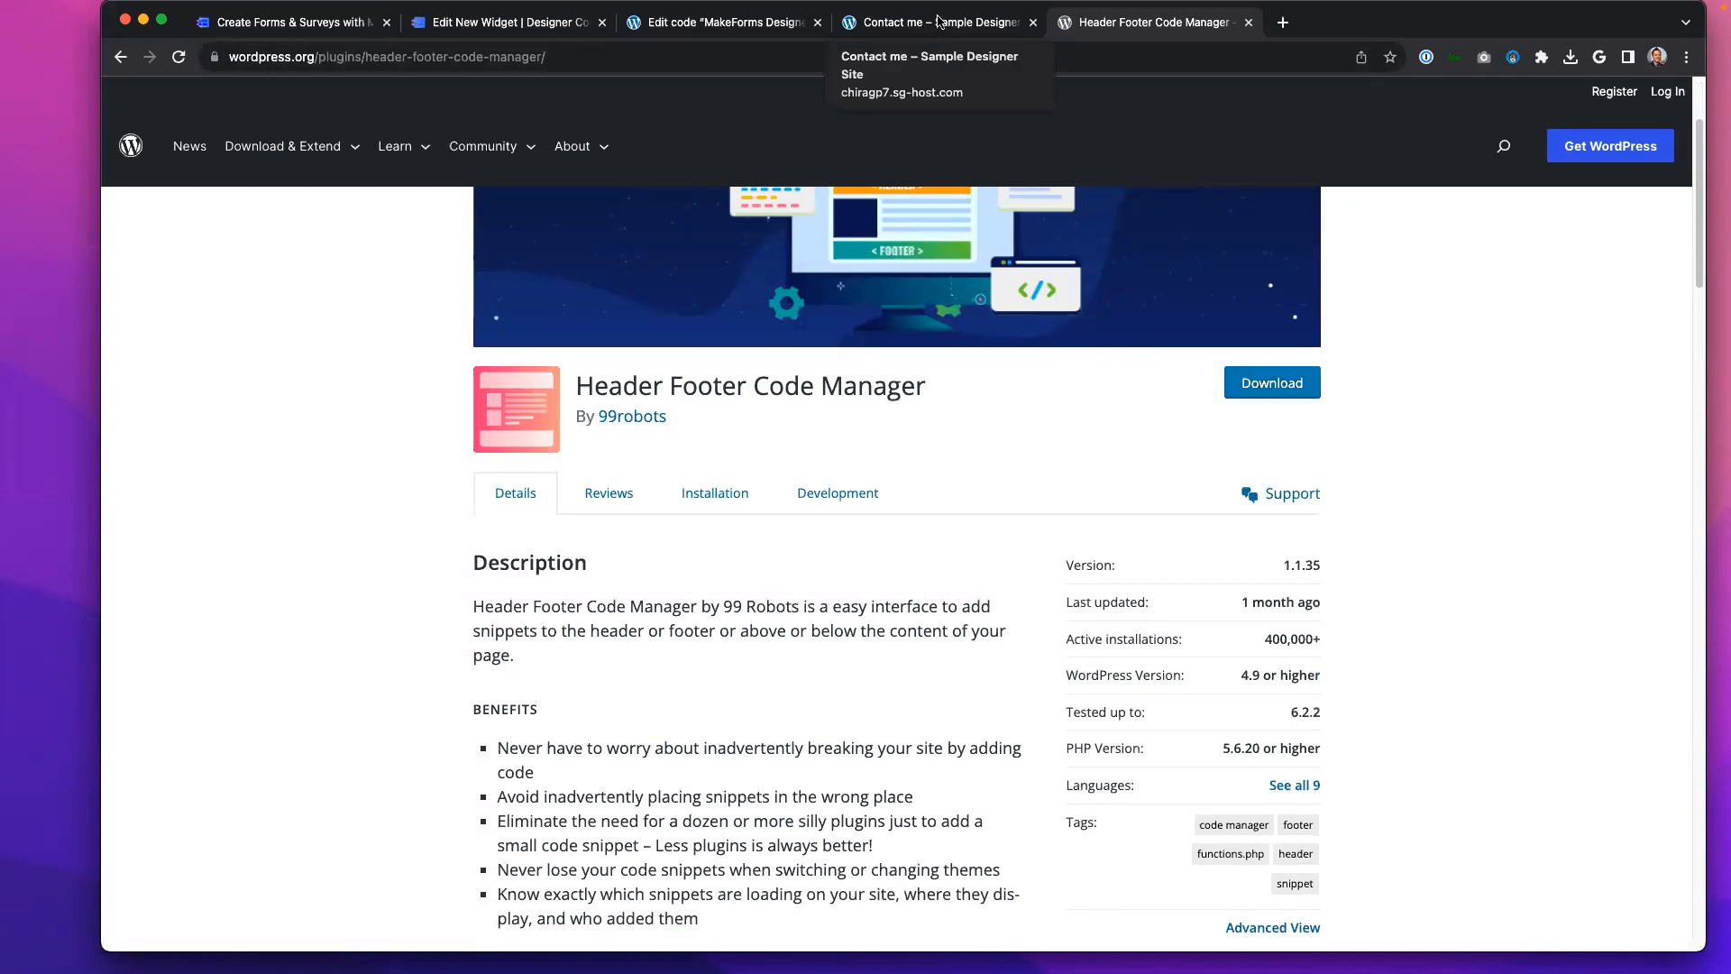
Step: Return to the MakeForms embed code dialog and copy the body code
click(772, 34)
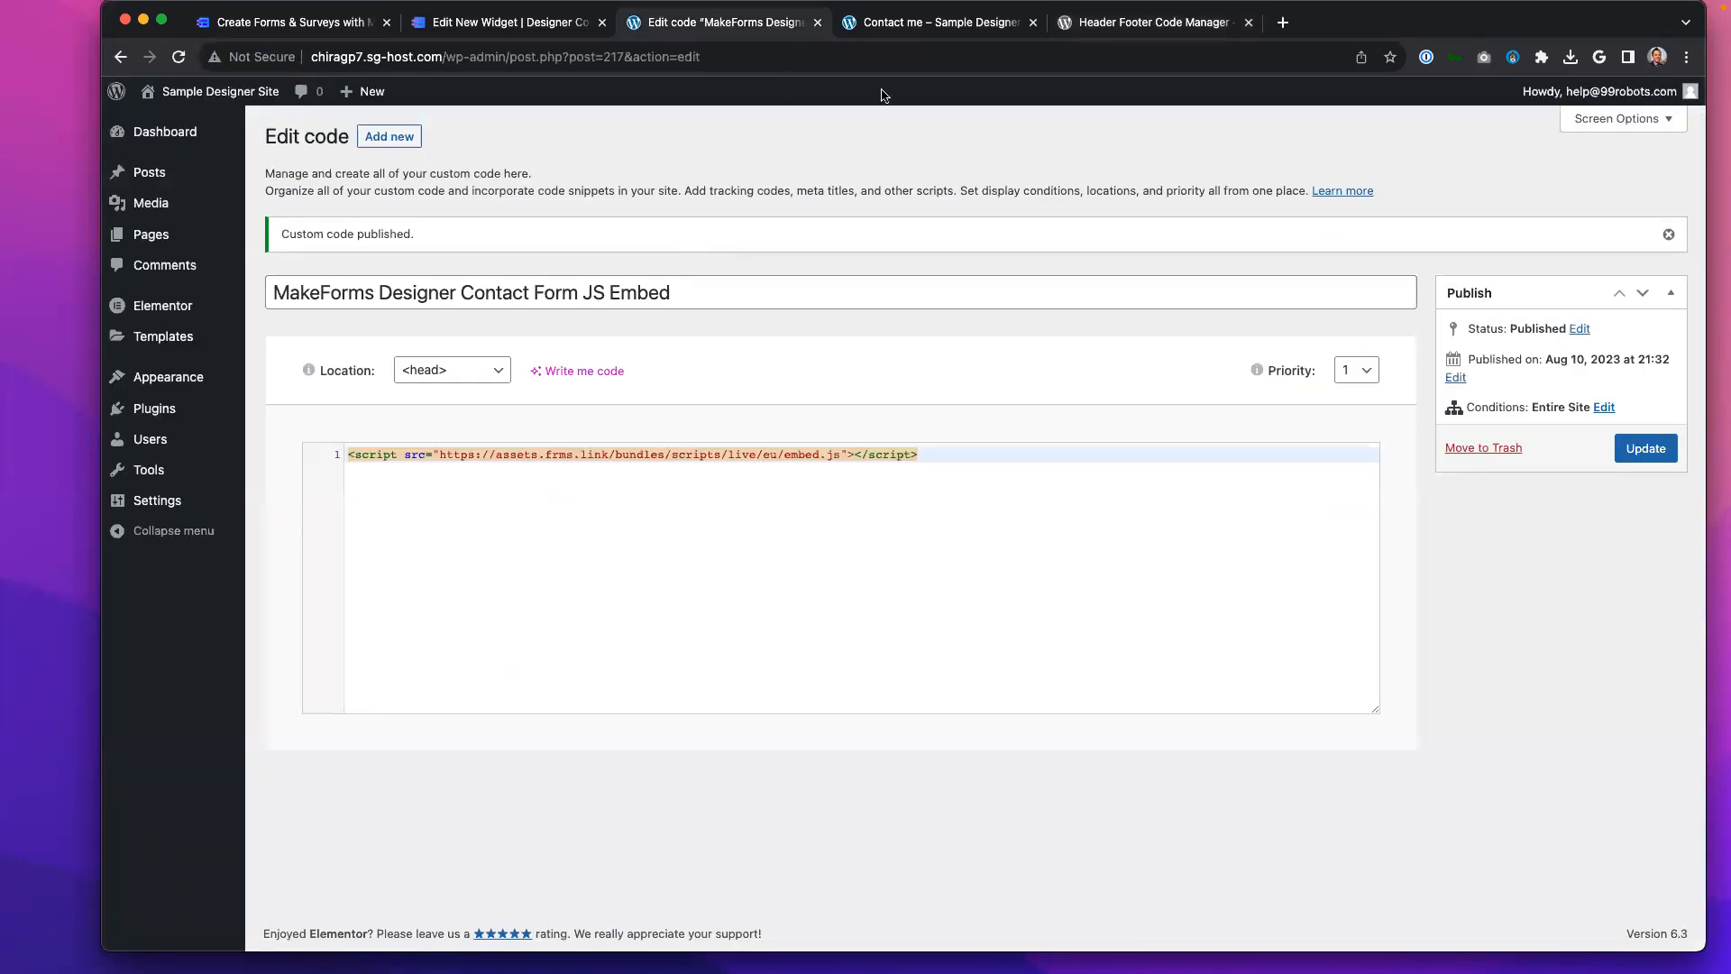
click(523, 25)
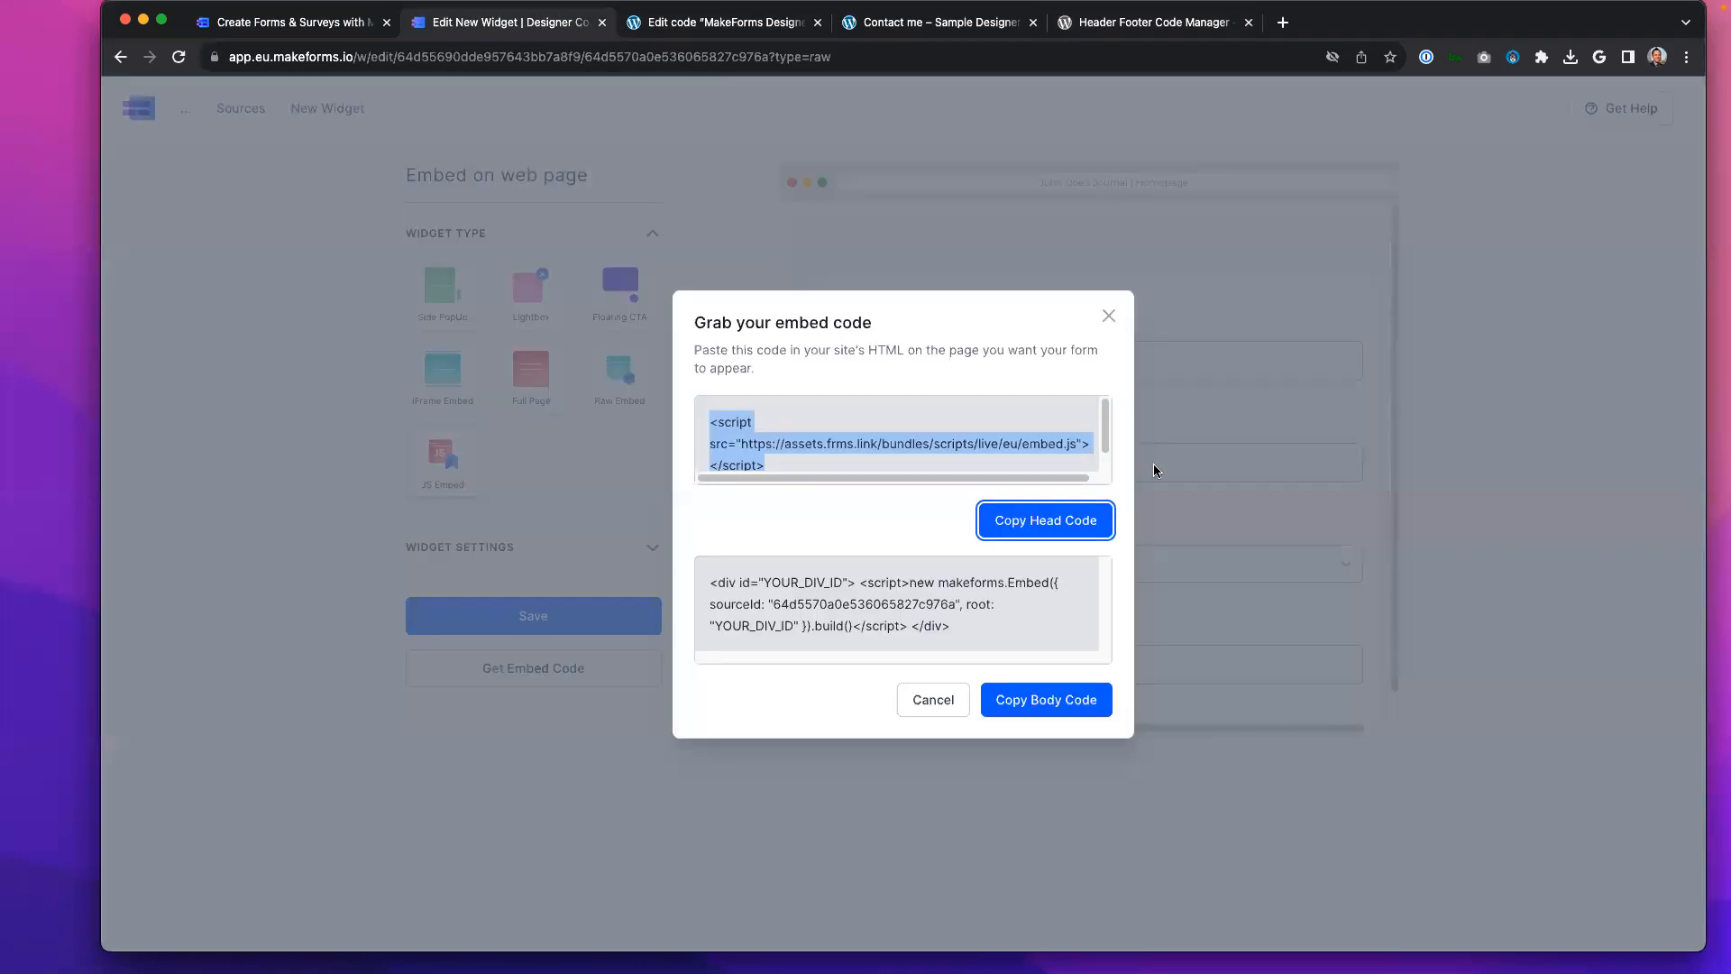
triple_click(927, 626)
click(1014, 699)
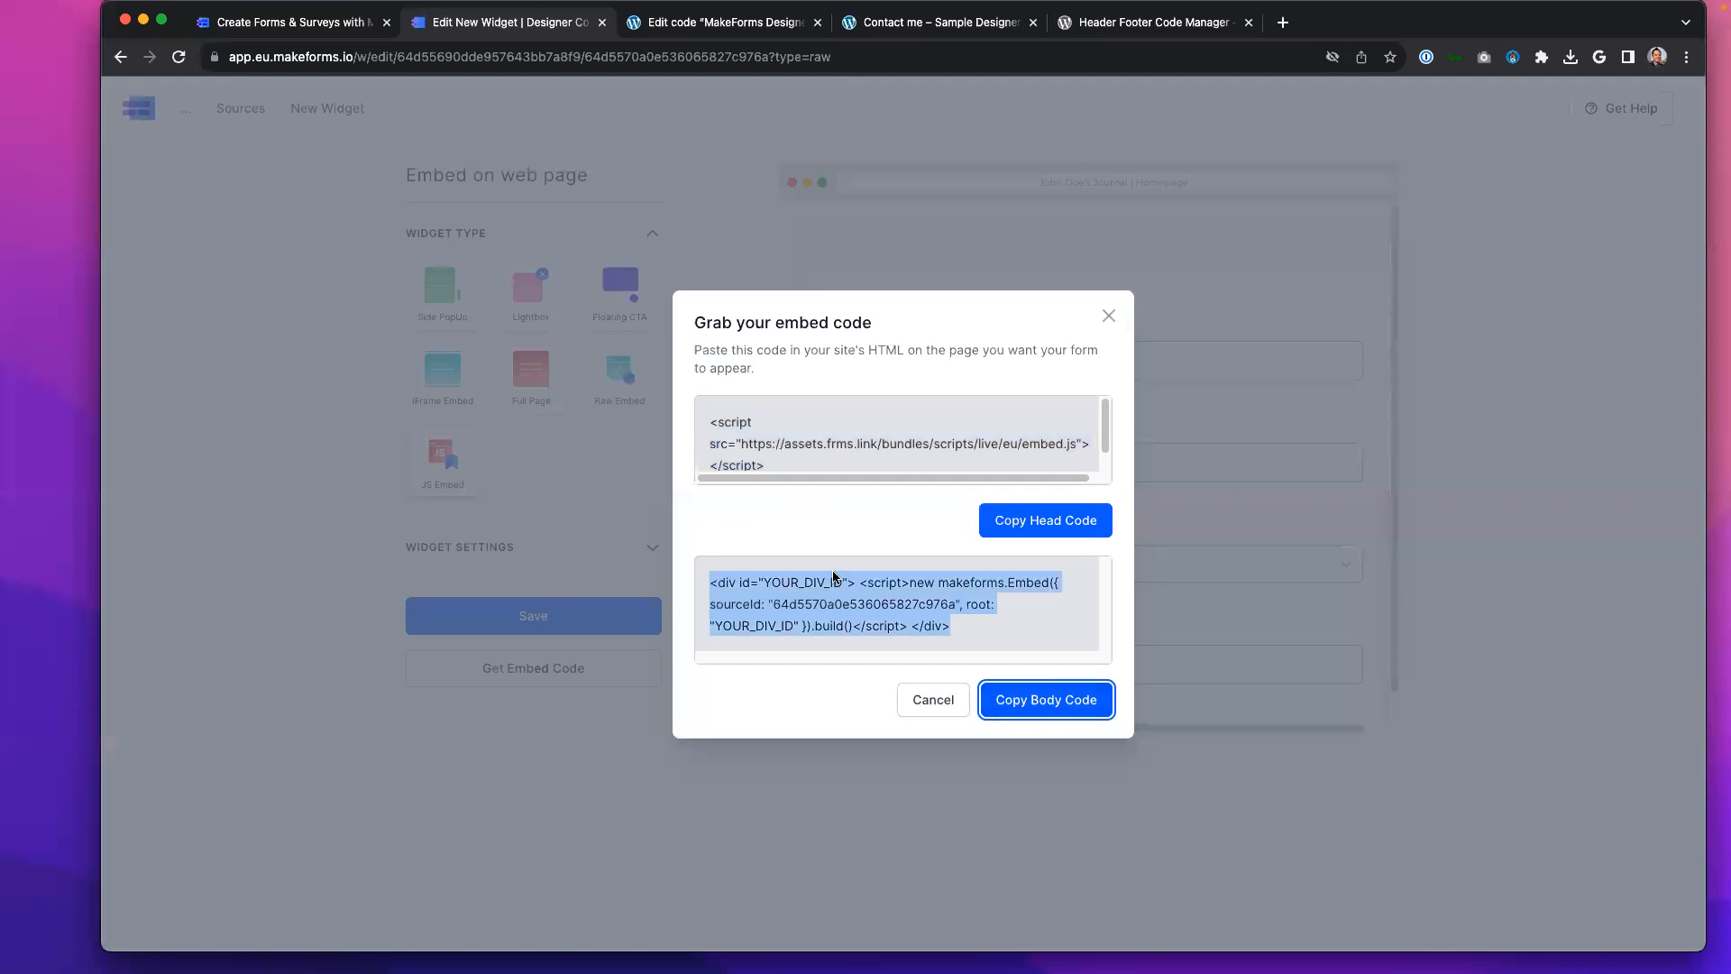
click(991, 712)
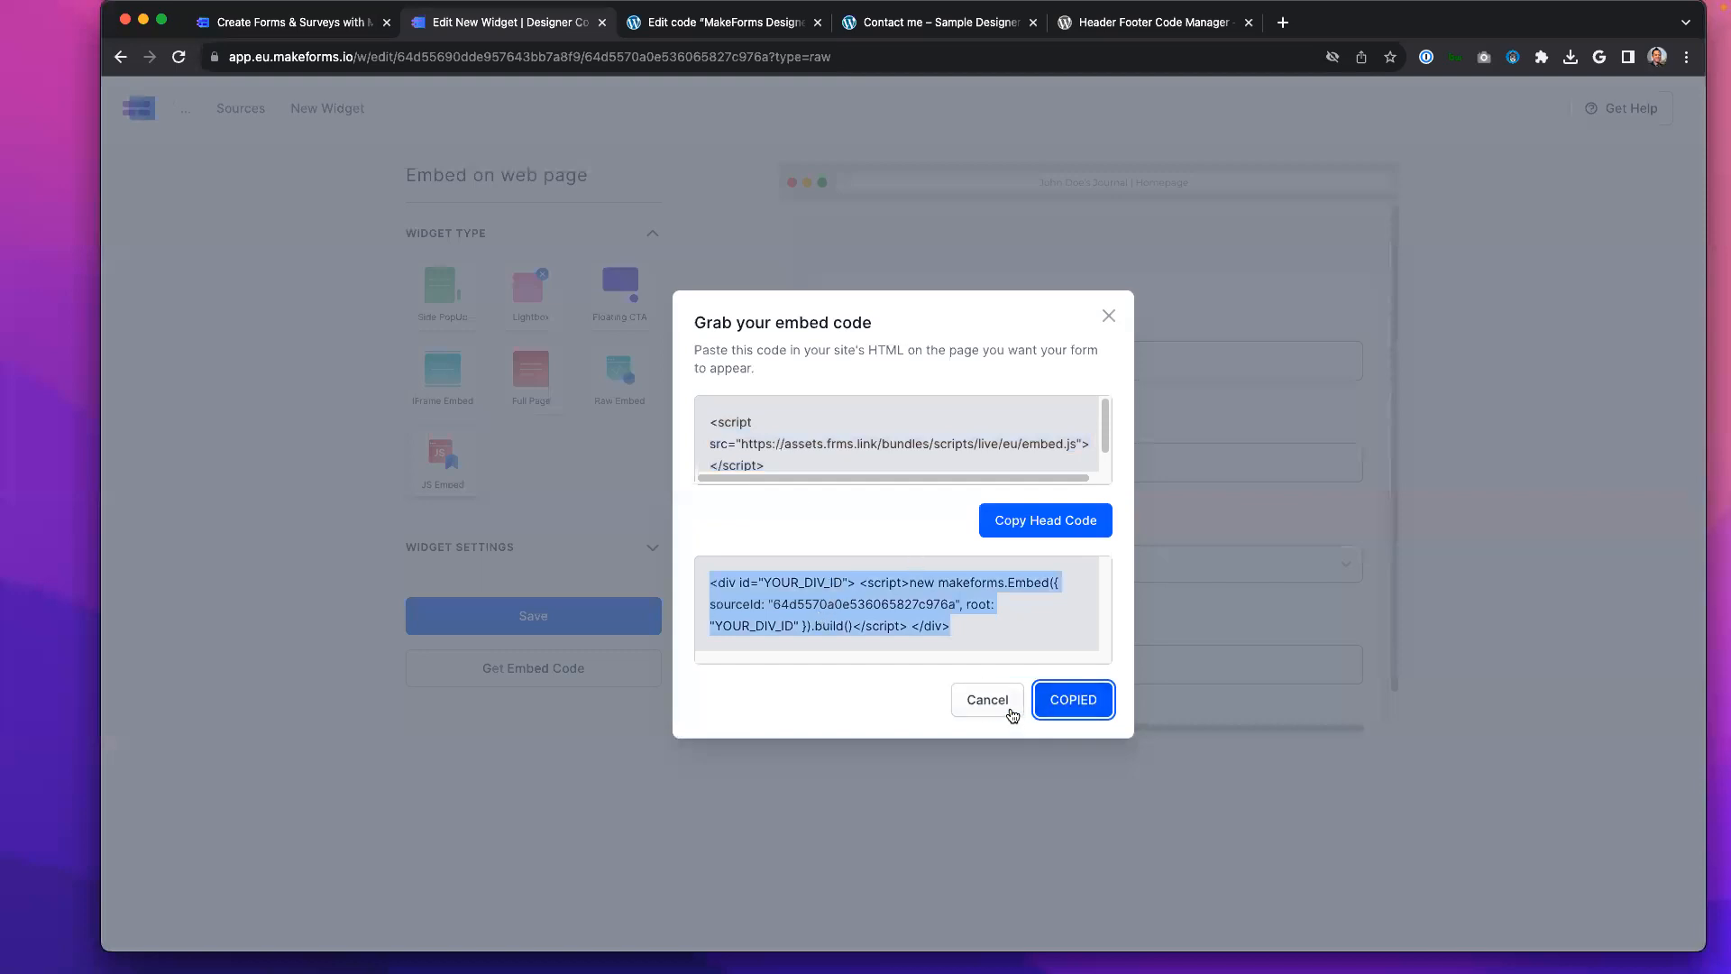
Step: Go back to the WordPress pages list and open the Contact me page for editing with Elementor
click(726, 27)
click(151, 234)
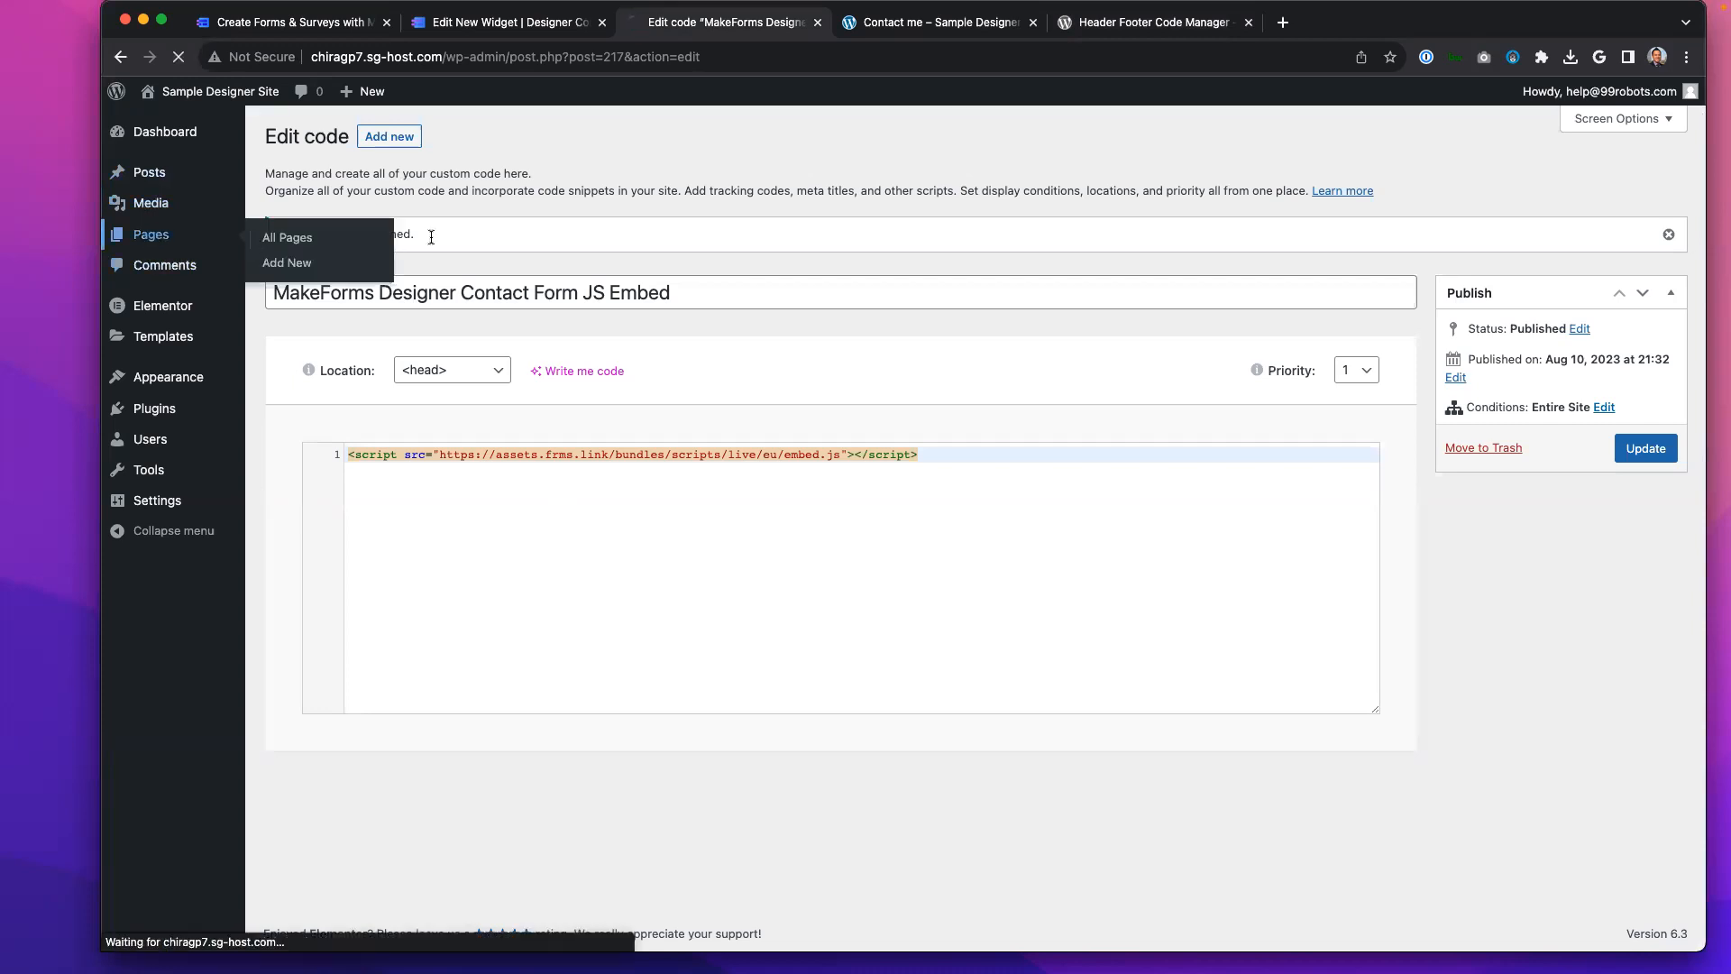
click(528, 509)
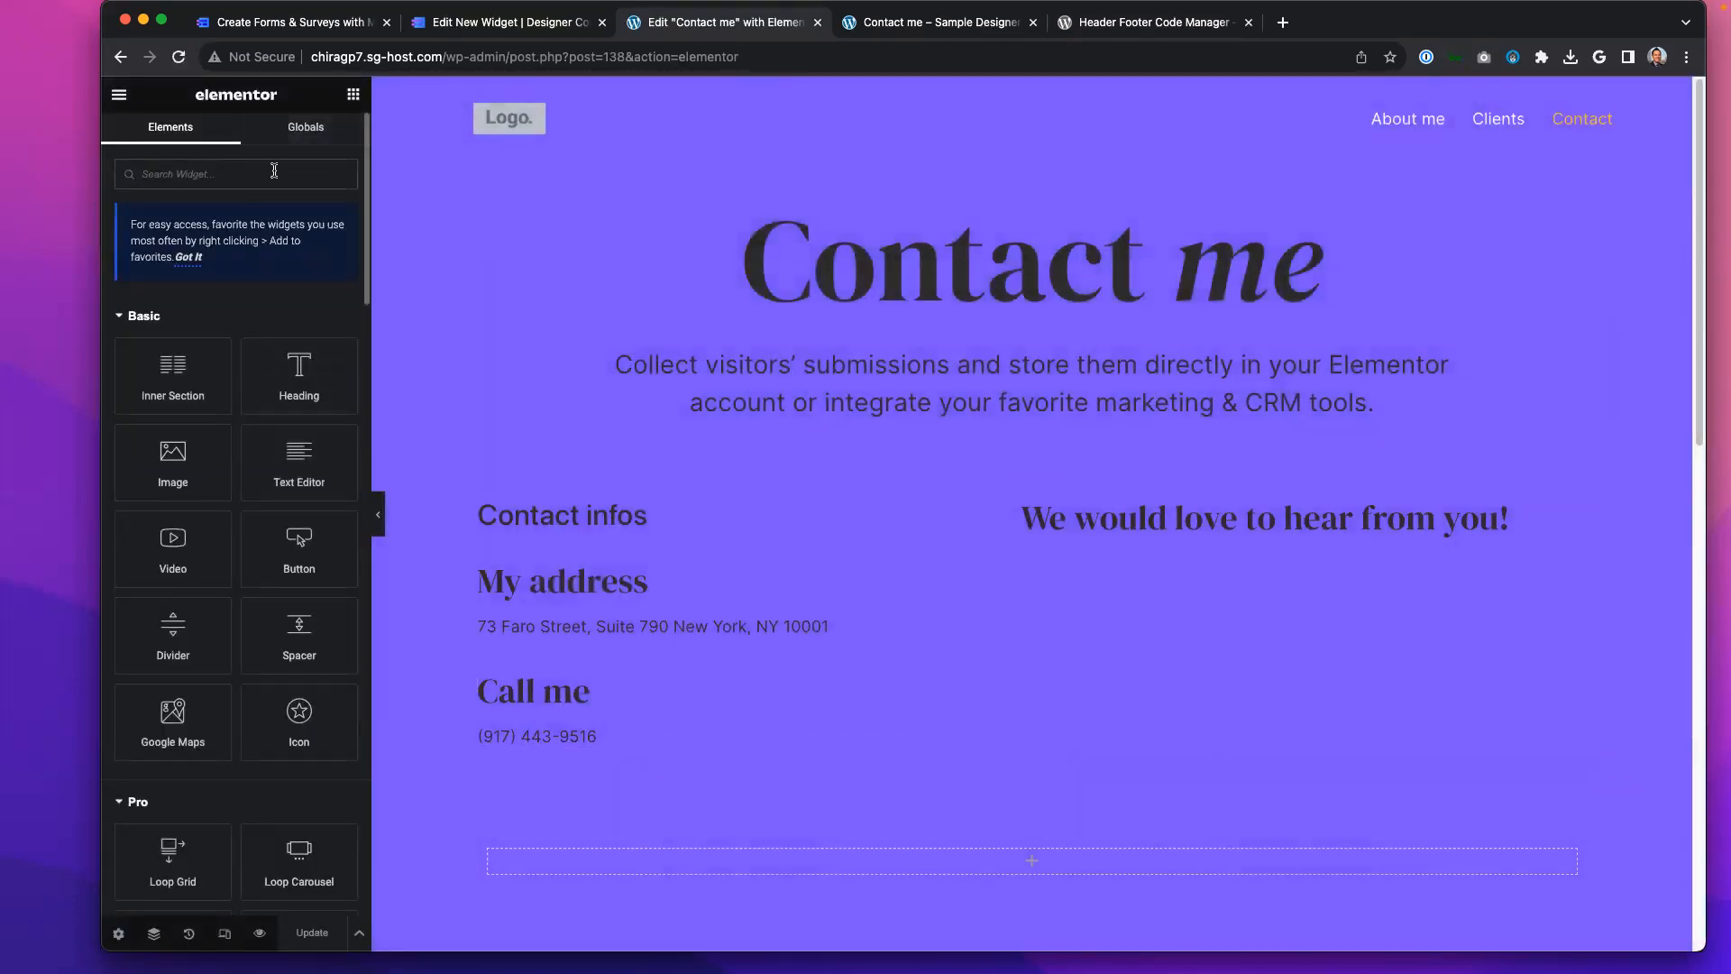
Step: Add an HTML widget below the "We would love to hear from you!" heading and paste the copied body code into it
text(html)
drag(152, 321, 1192, 523)
click(179, 274)
key(super+v)
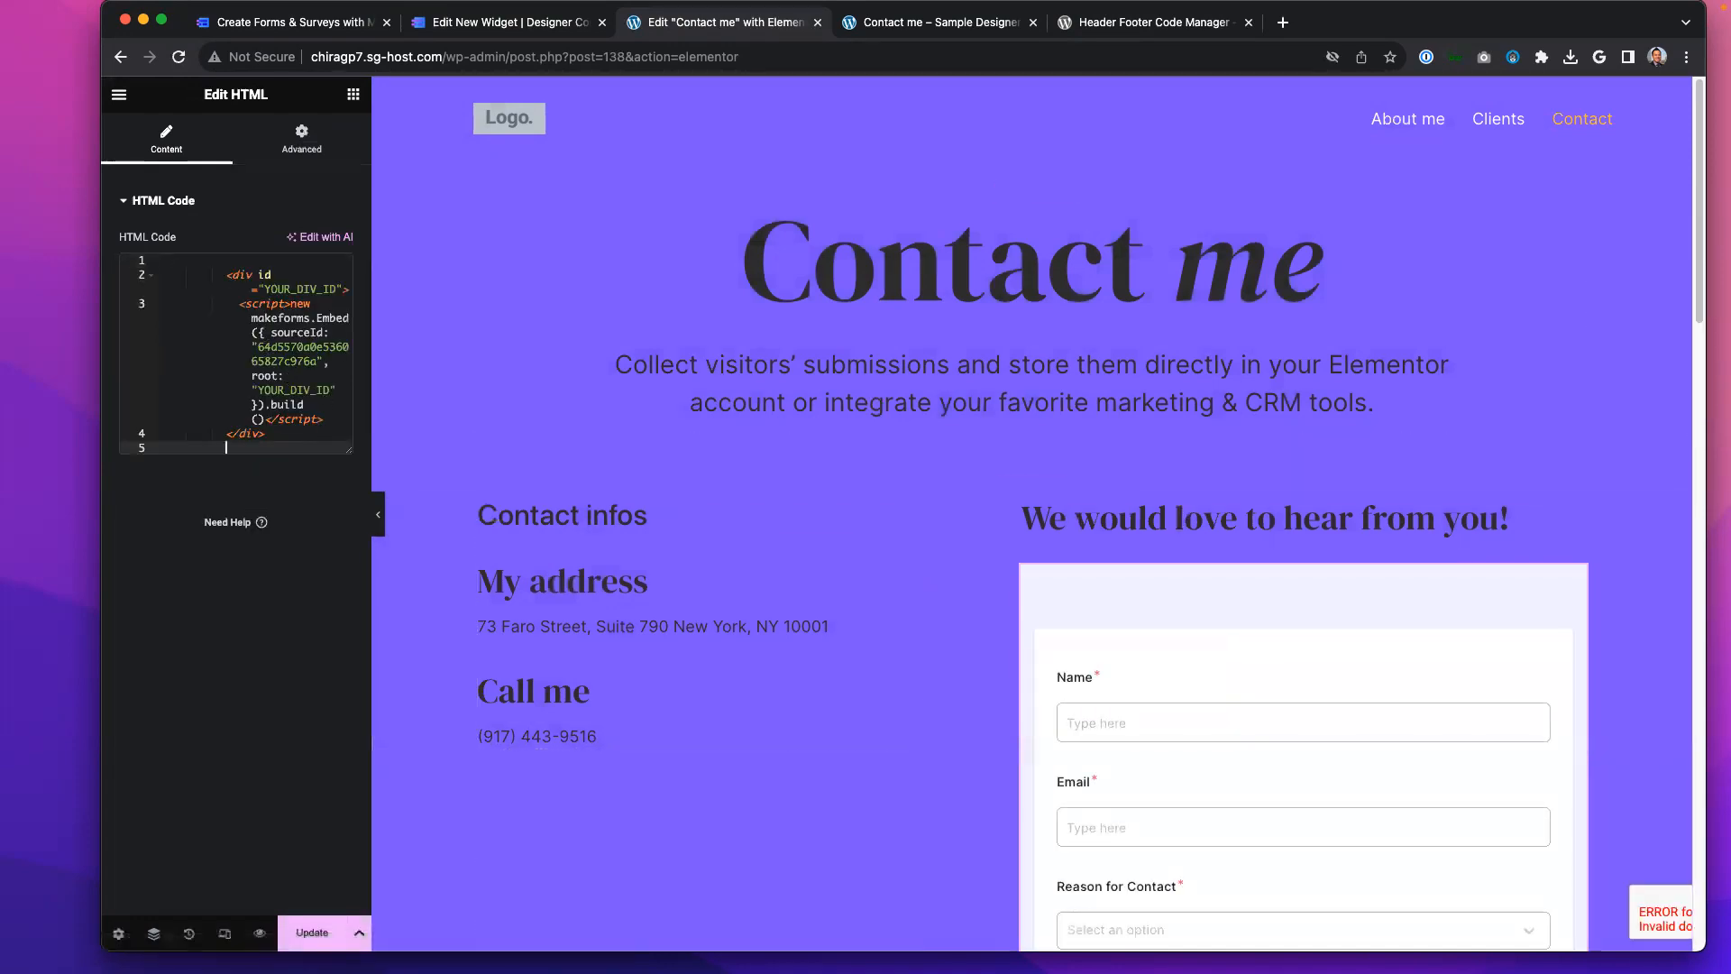
Step: Check the embedded form in the editor preview and update the Contact me page
scroll(1487, 533, down, 10)
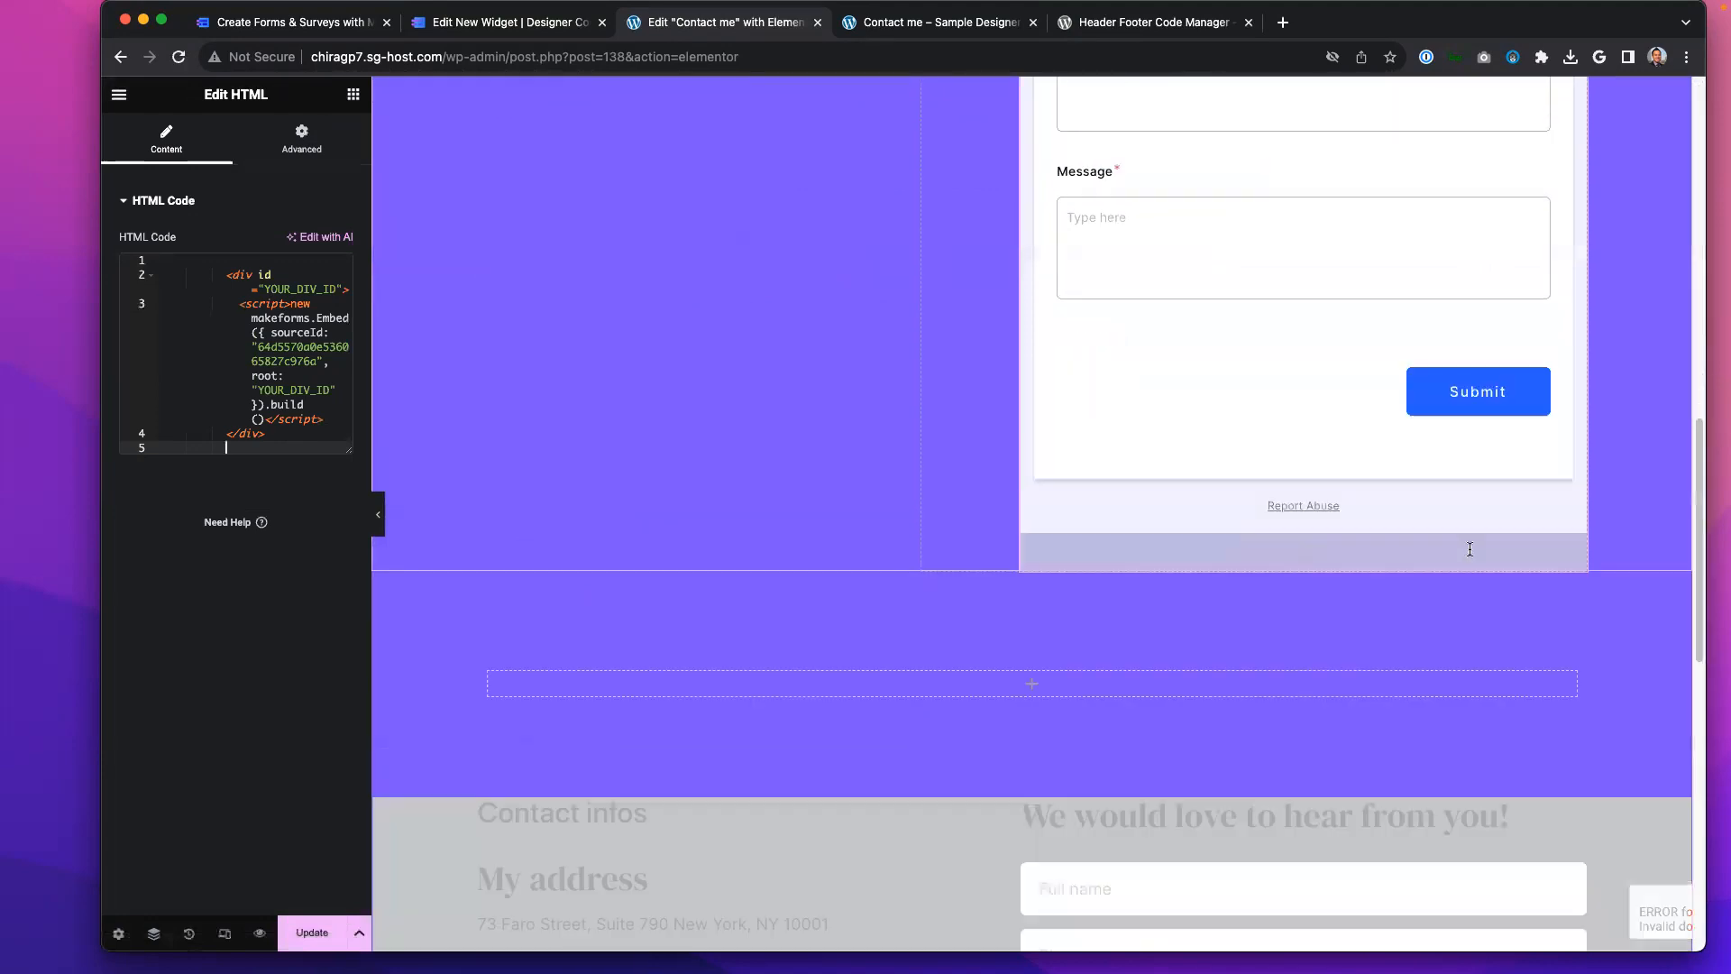
scroll(1470, 549, up, 8)
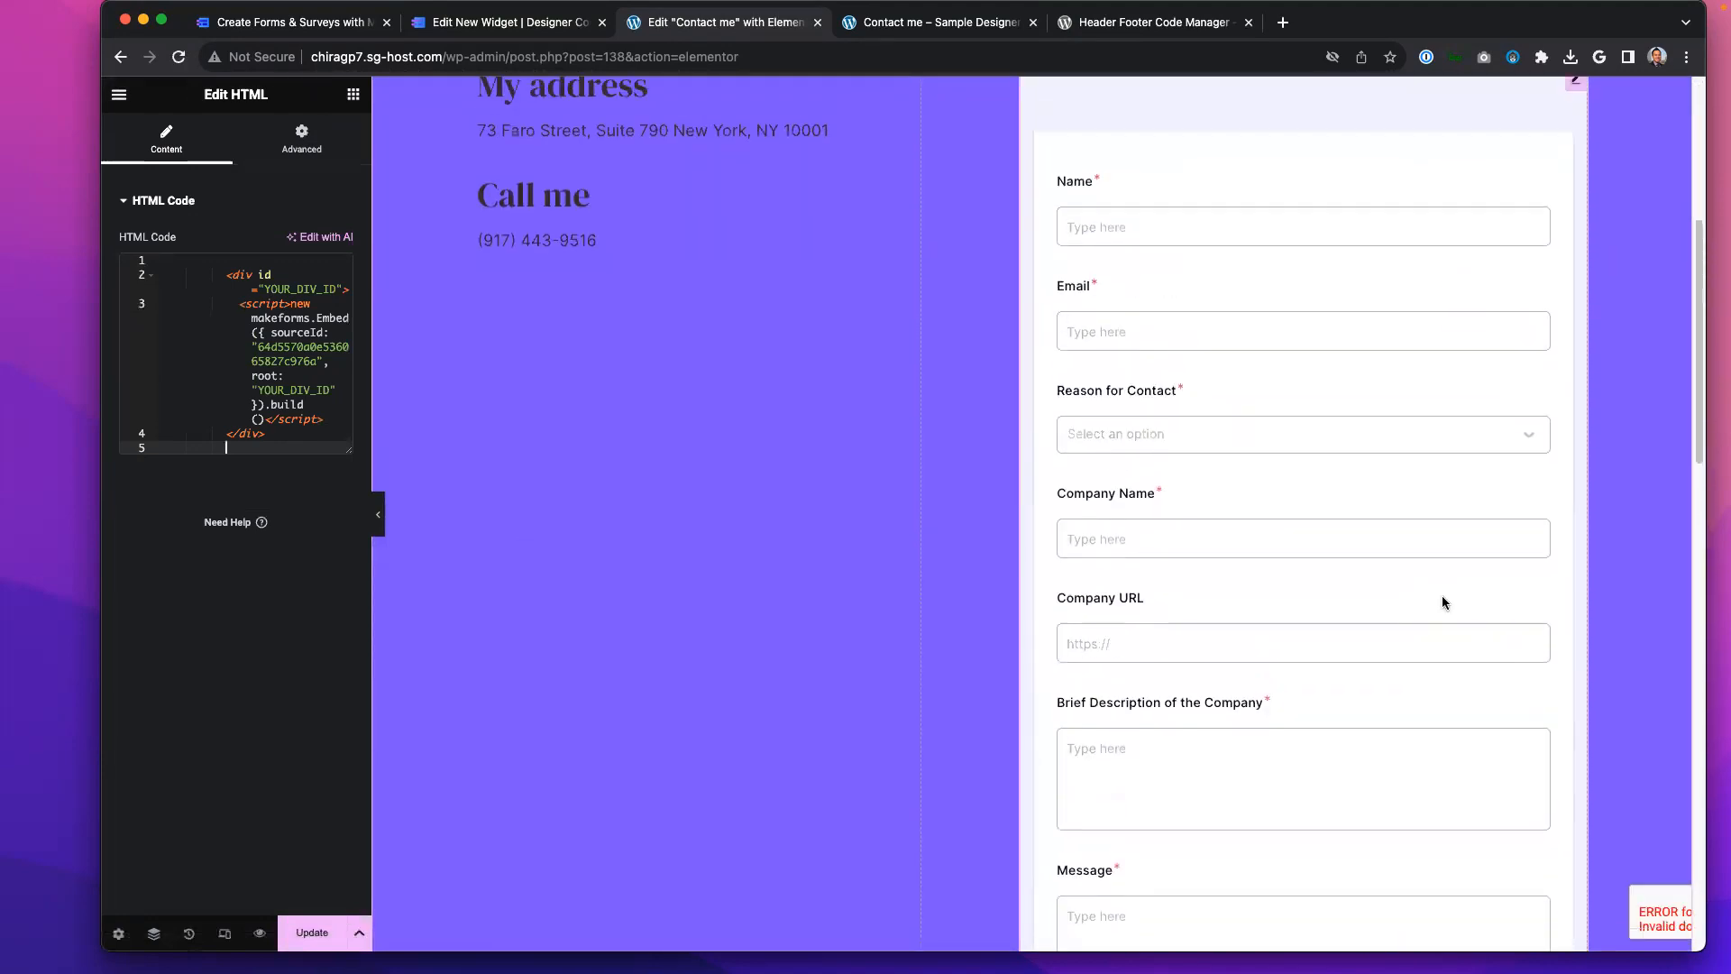
click(312, 932)
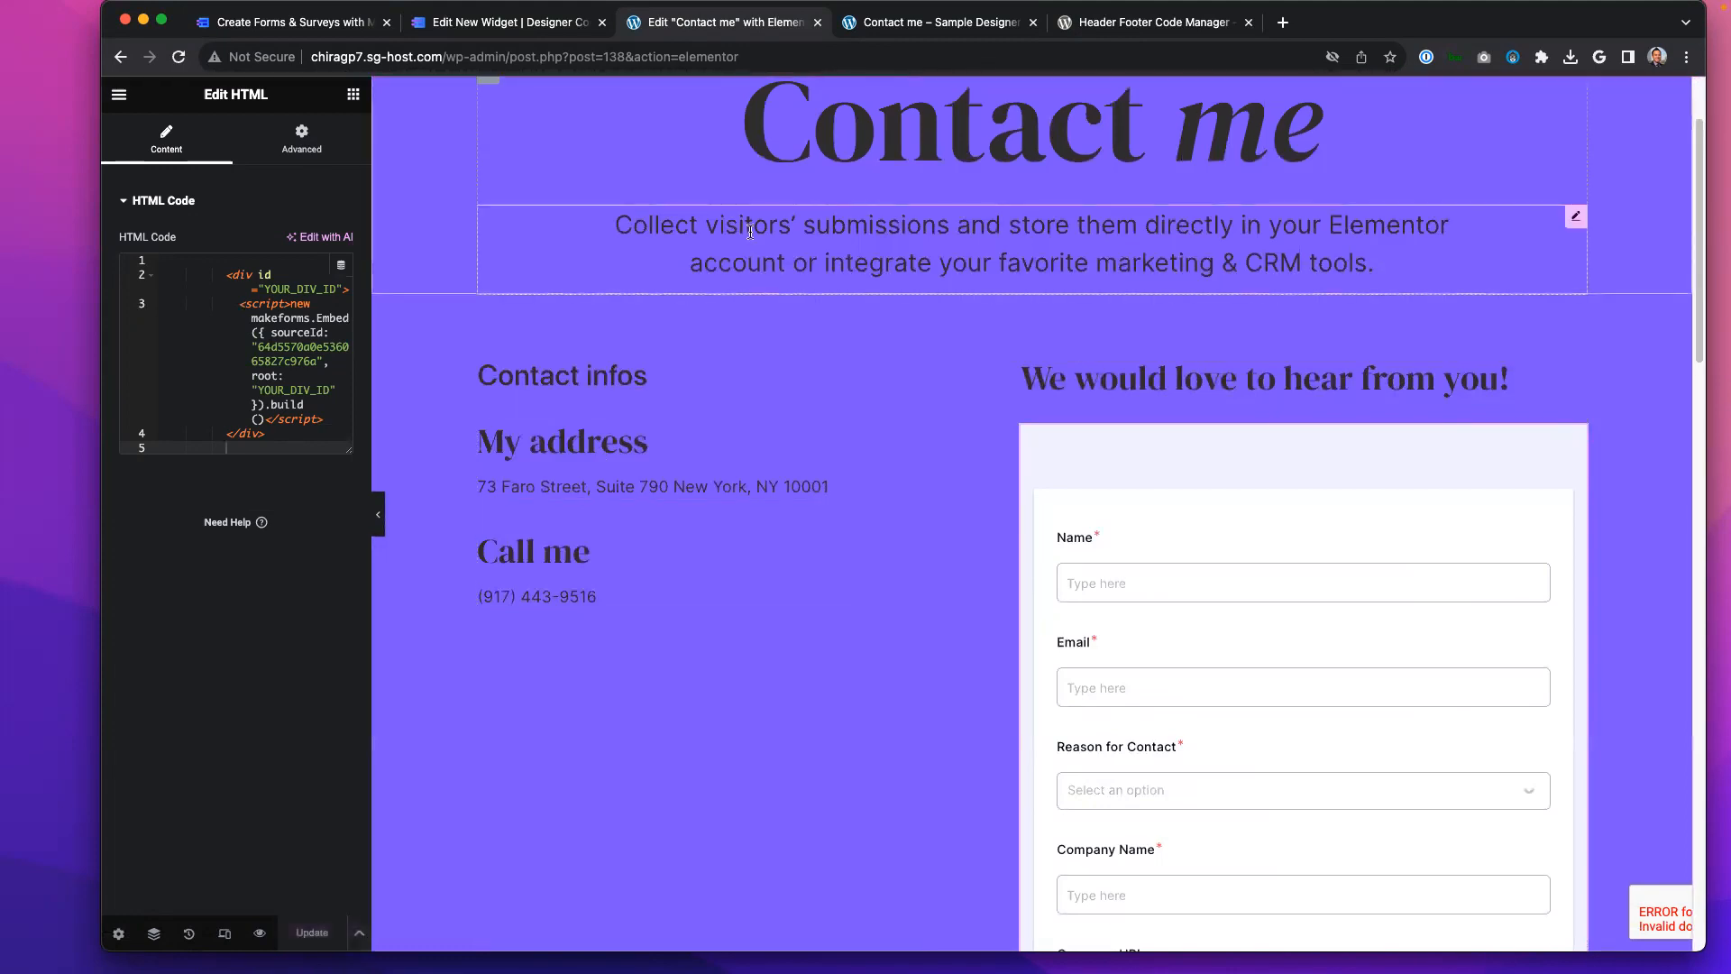
Step: Switch to the live Contact me page, reload it, and examine the embedded form from its header area down to the Submit button
click(873, 27)
click(178, 57)
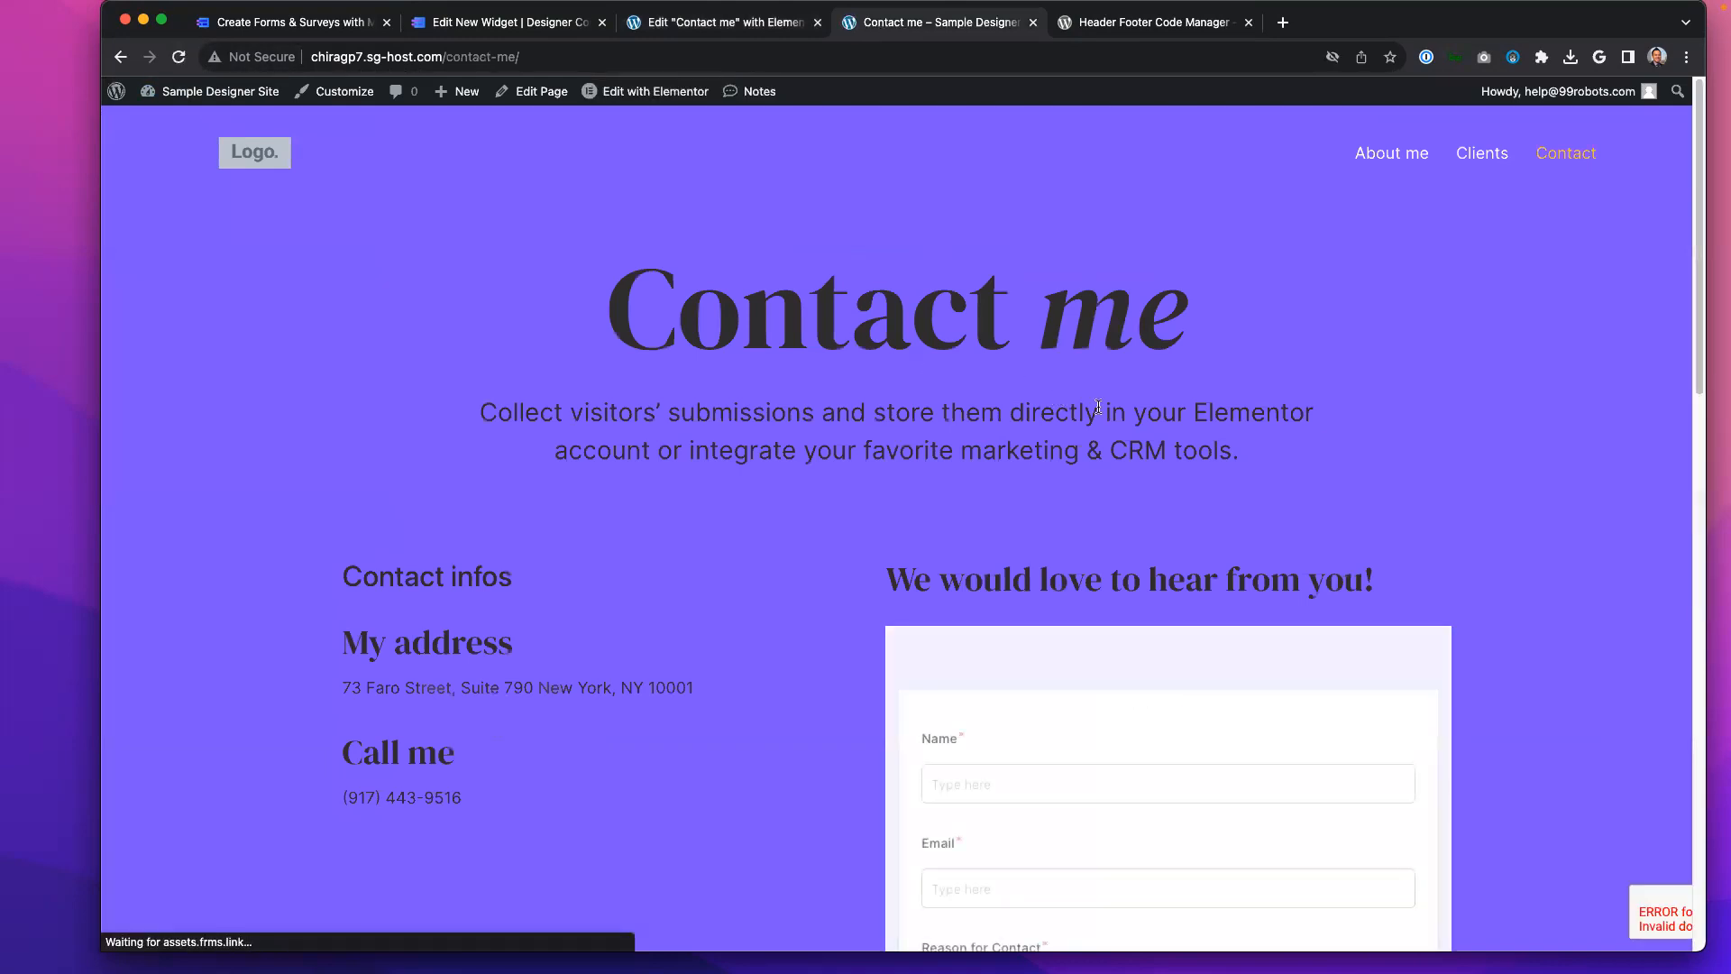
scroll(1172, 406, down, 5)
scroll(1183, 409, down, 6)
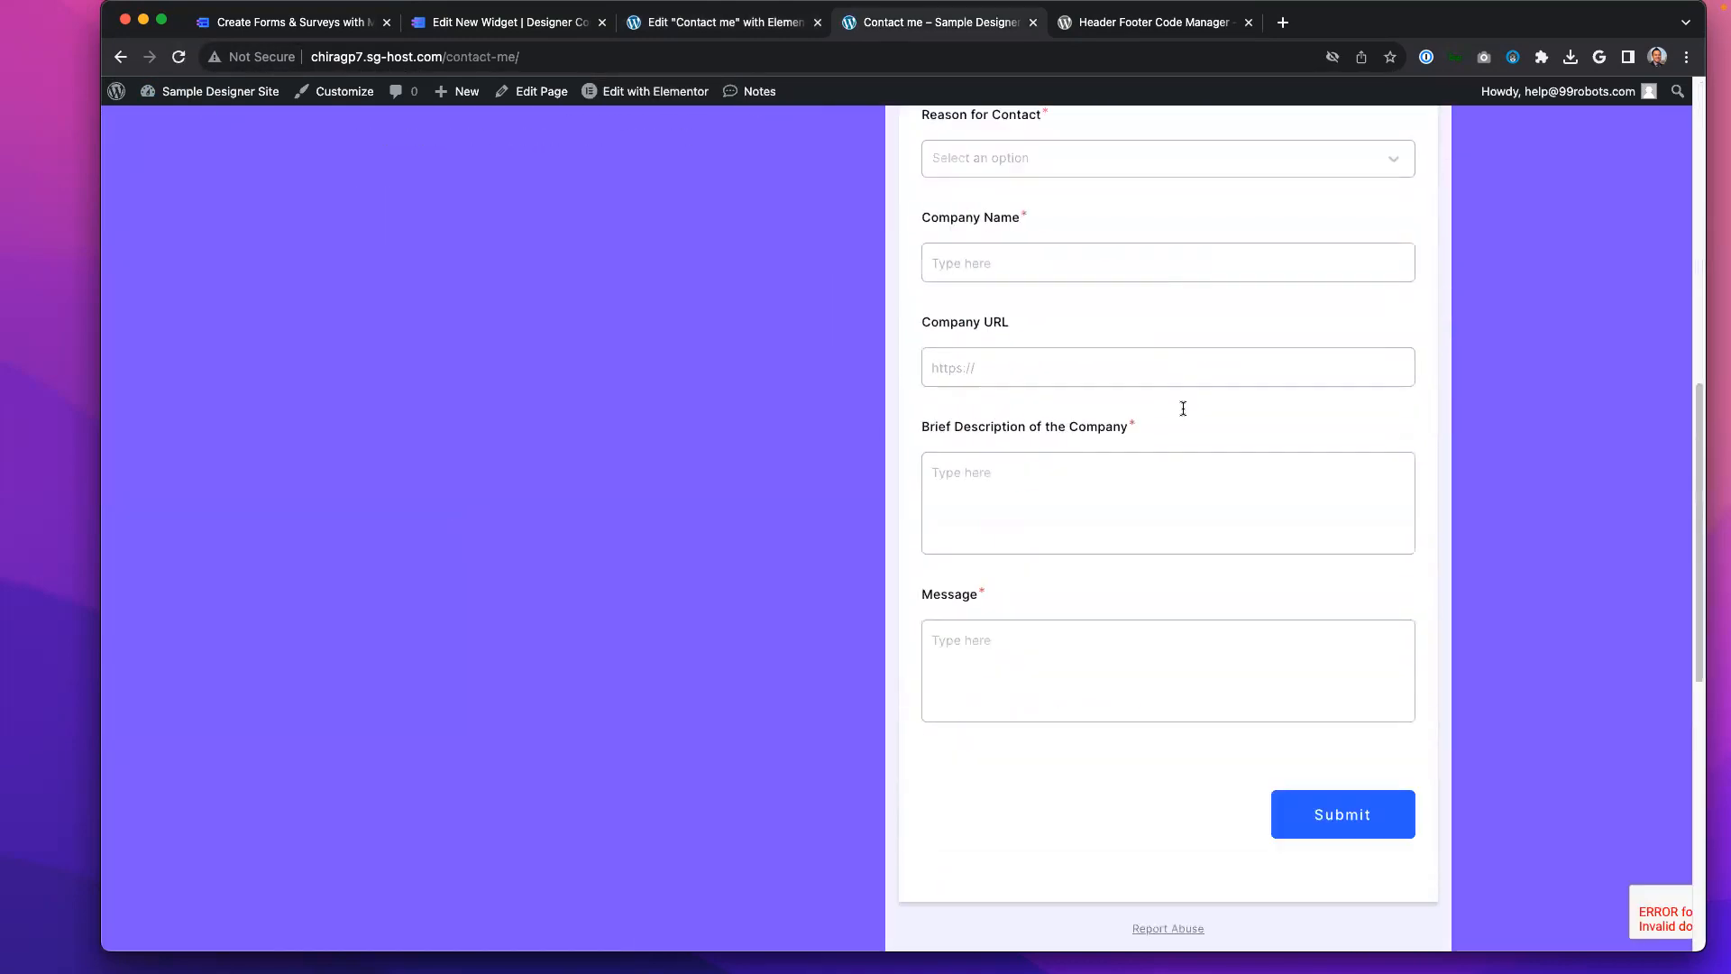
scroll(1177, 406, up, 6)
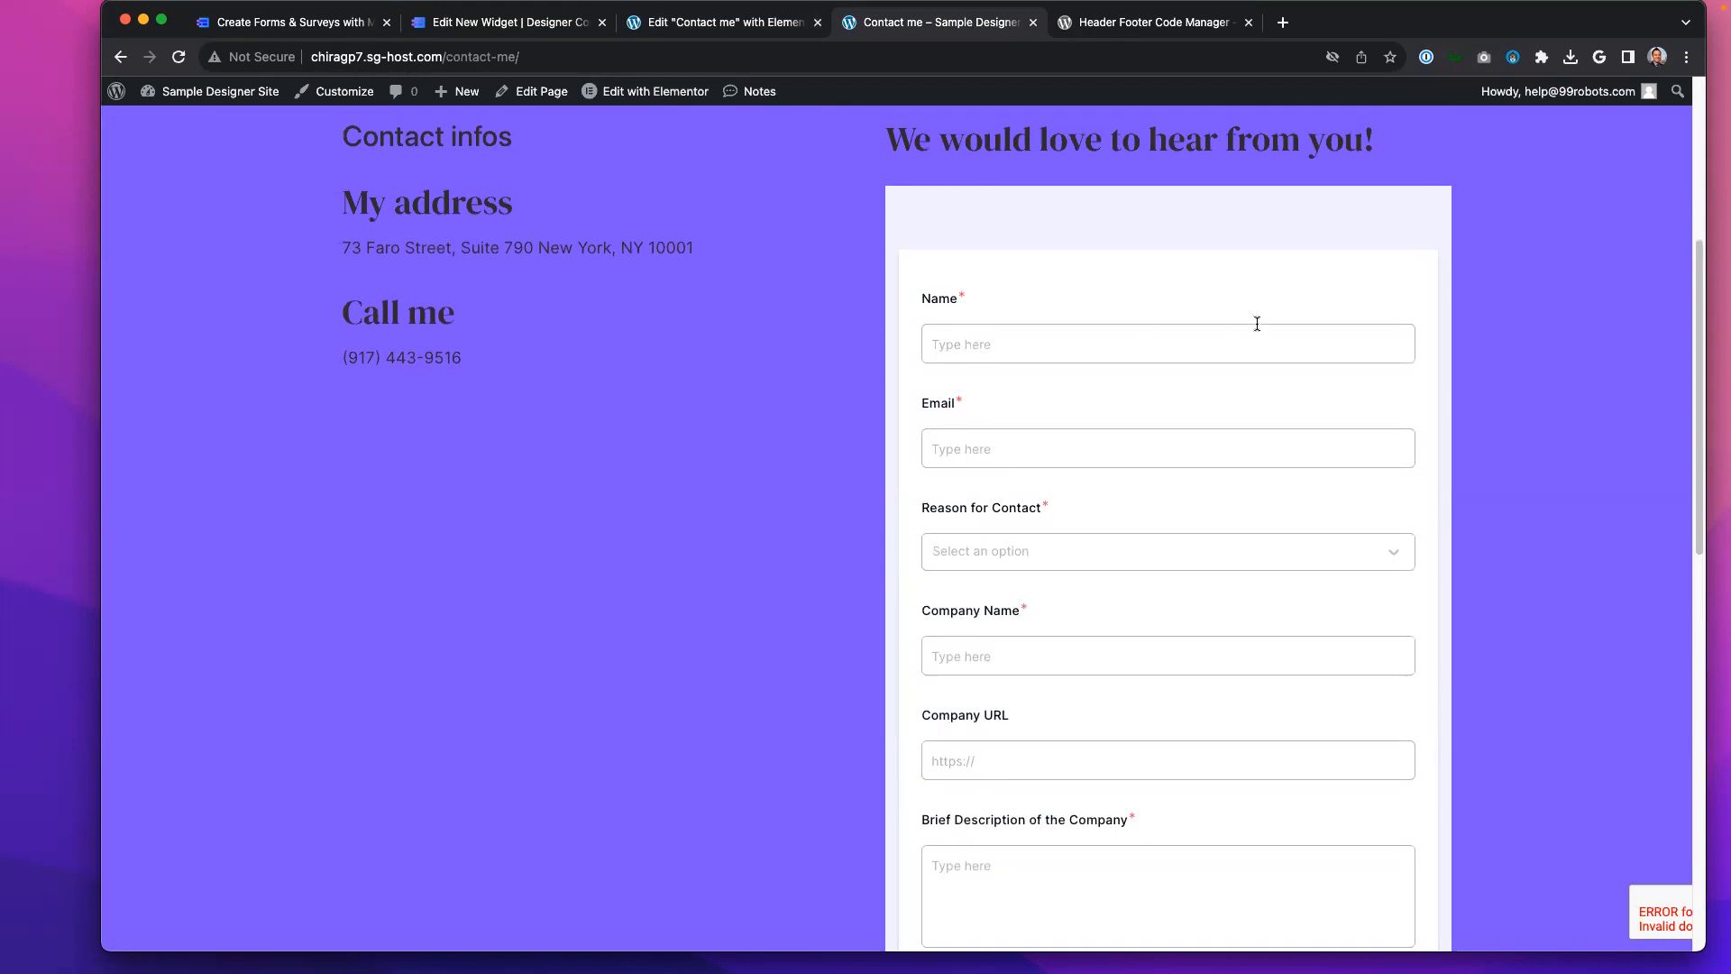
scroll(1224, 236, down, 5)
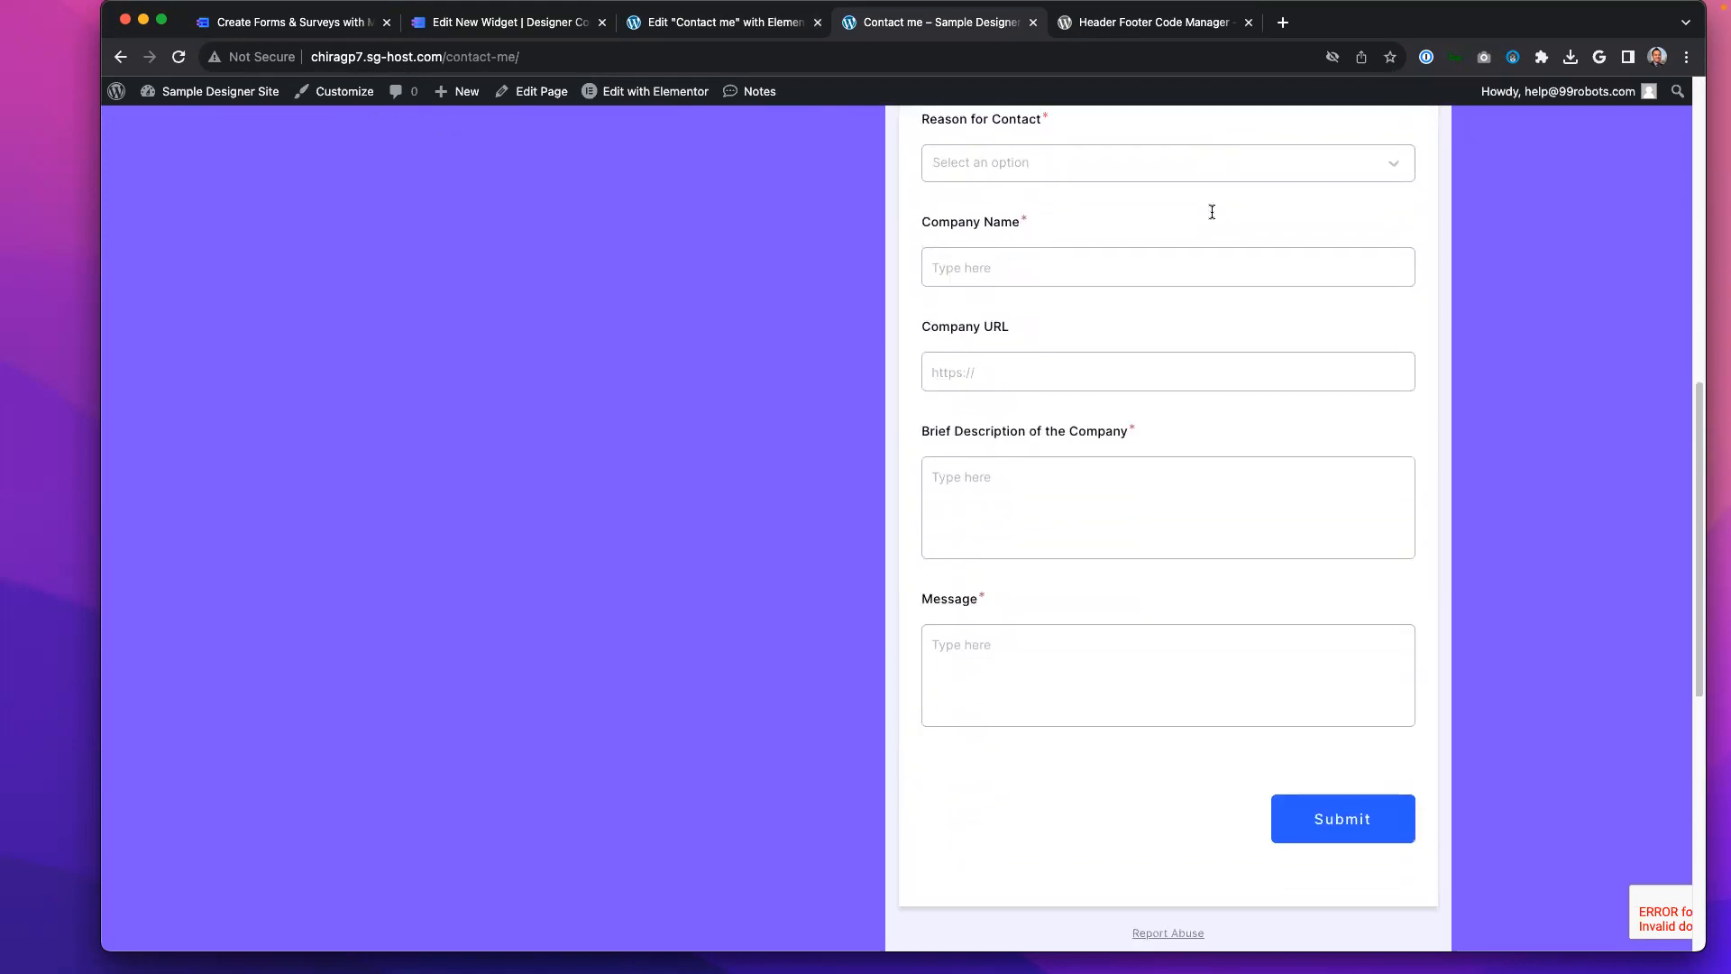
scroll(1211, 210, down, 4)
scroll(1210, 210, up, 8)
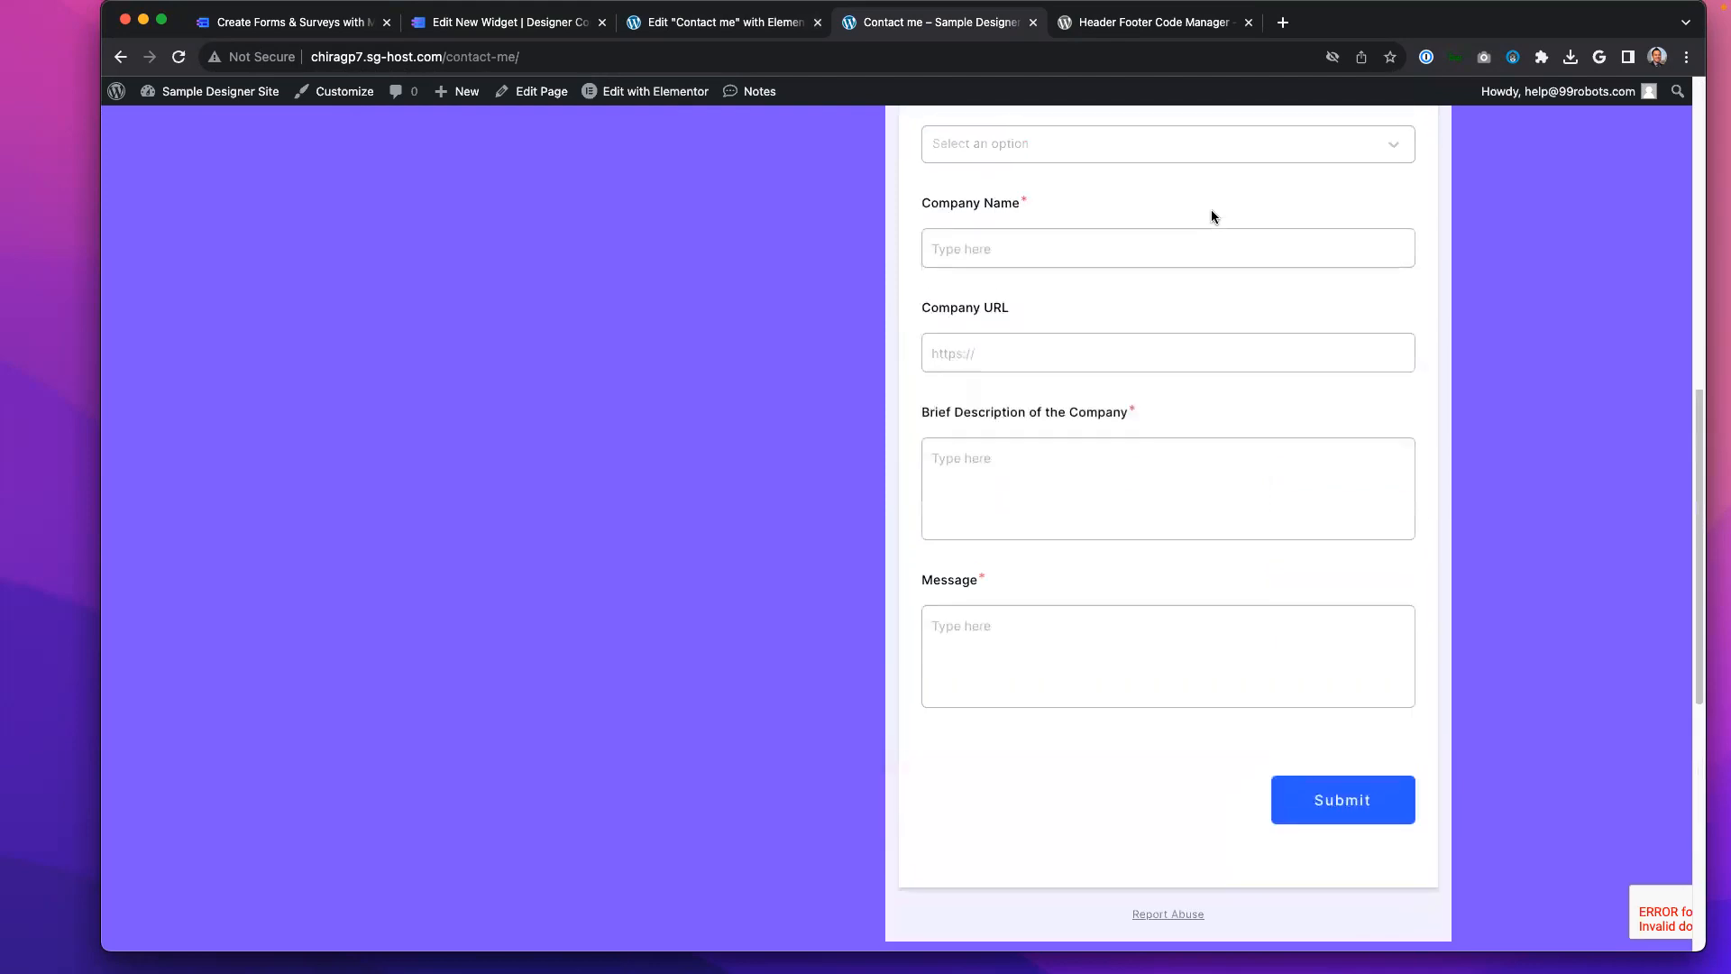
scroll(1210, 218, up, 4)
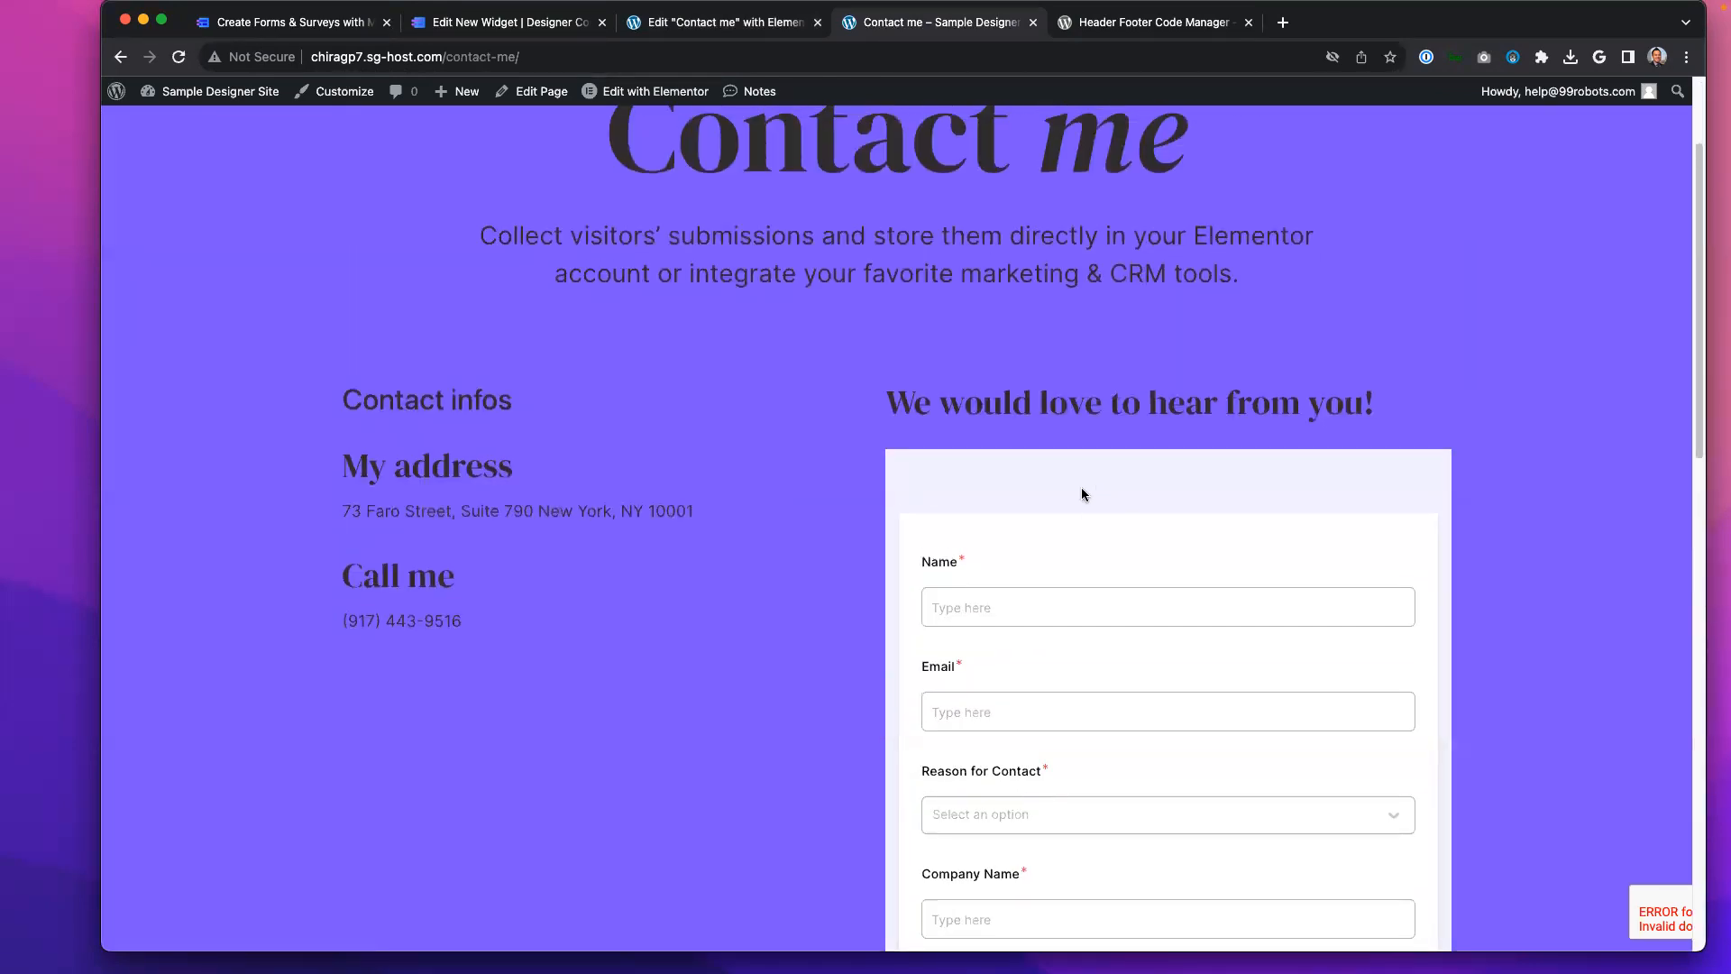
key(super+shift+4)
drag(930, 462, 1408, 533)
scroll(1350, 474, down, 10)
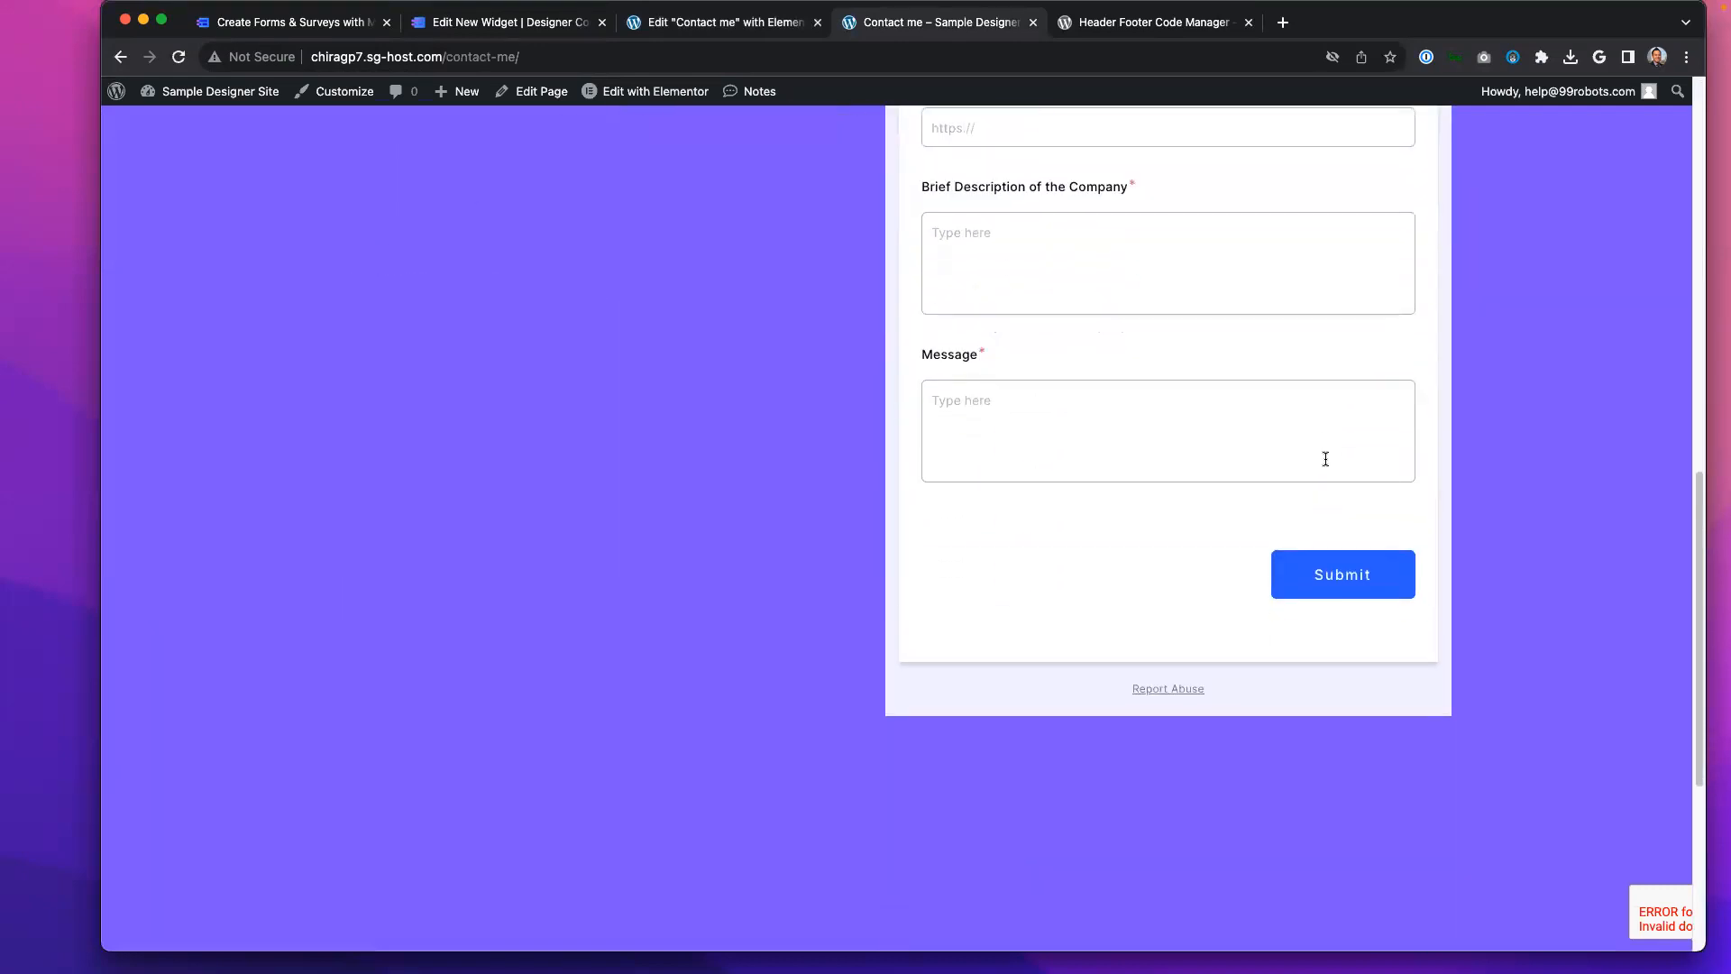
Step: Activate the Name field of the embedded form on the live page for entry
scroll(1326, 463, up, 6)
click(1018, 220)
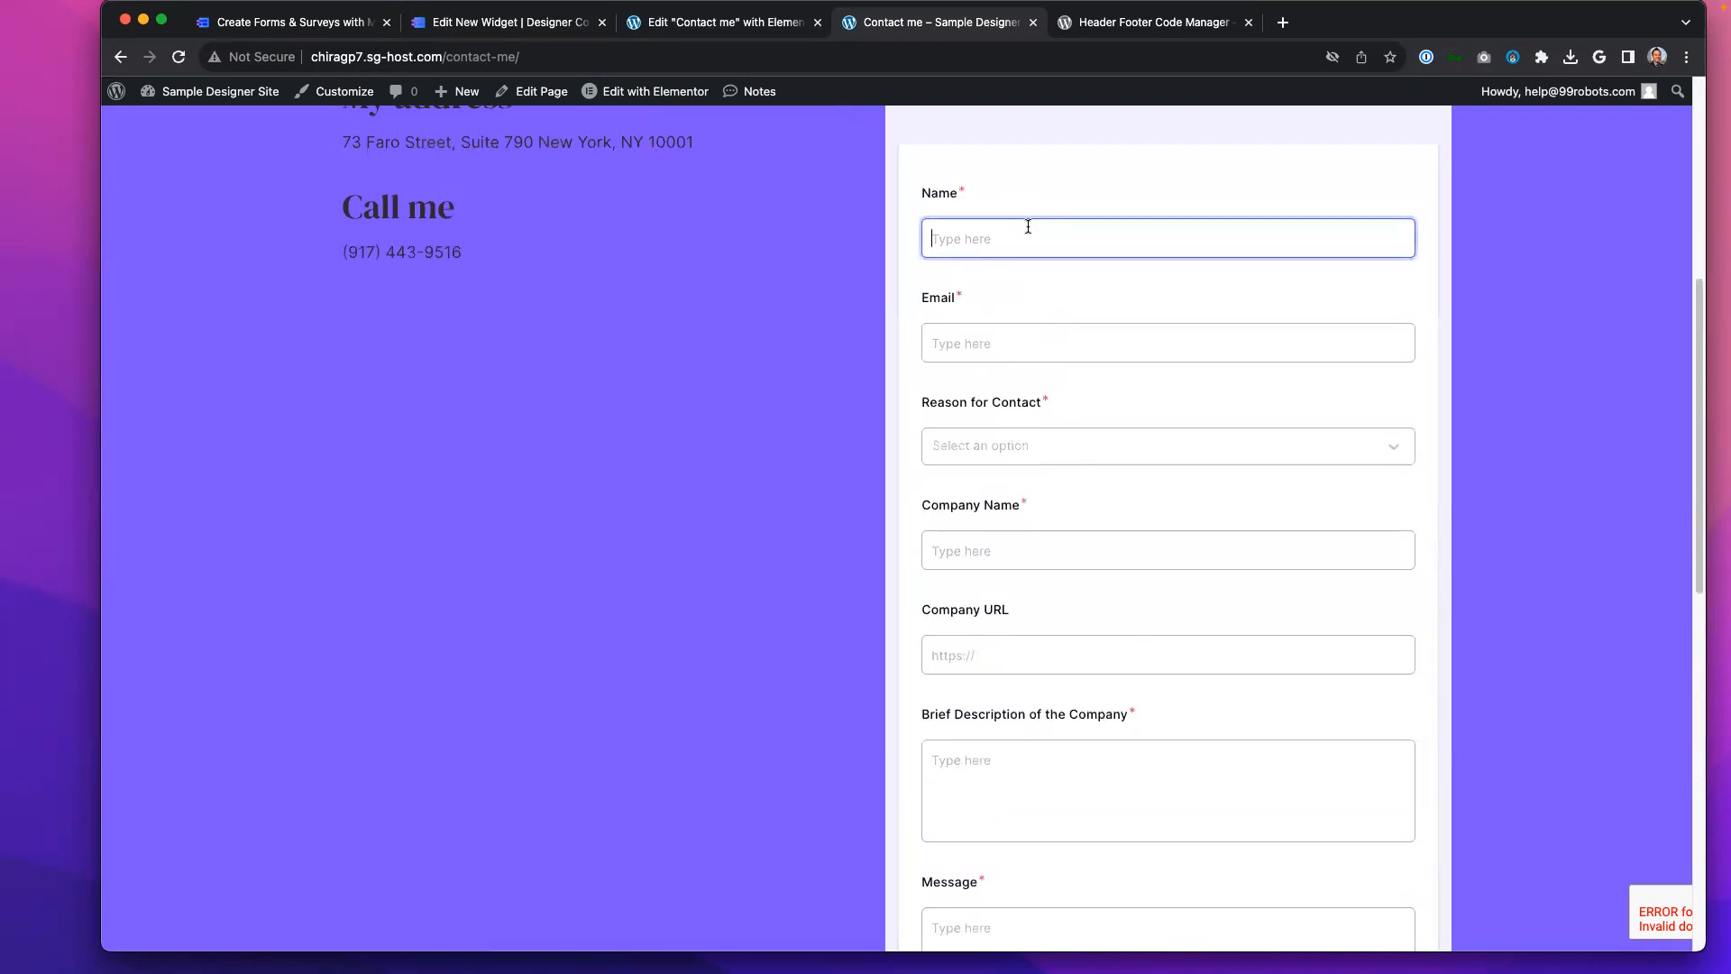